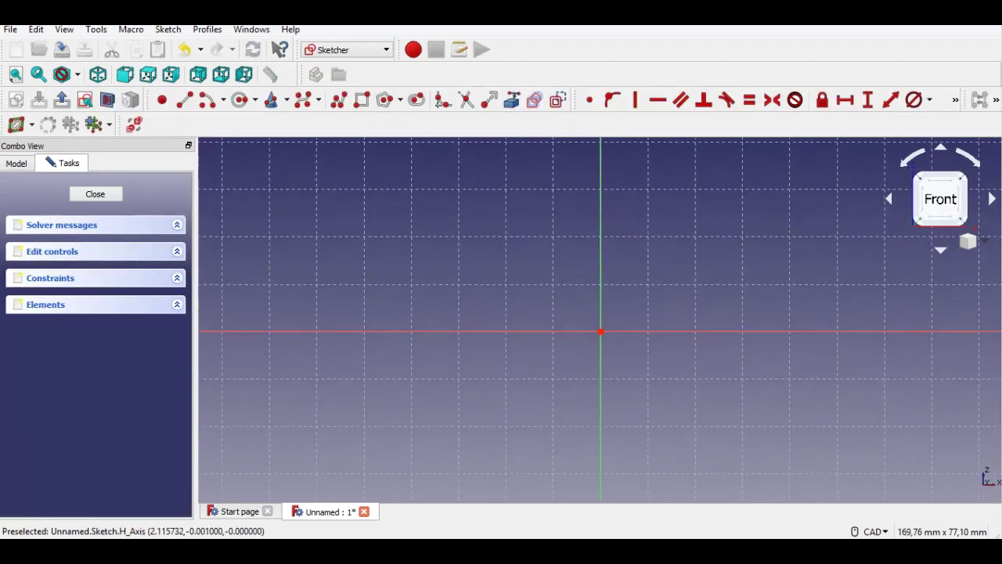
Step: Start the Polyline tool in the front sketch and turn on grid snap
key(g)
key(m)
click(339, 99)
middle_drag(757, 365, 533, 363)
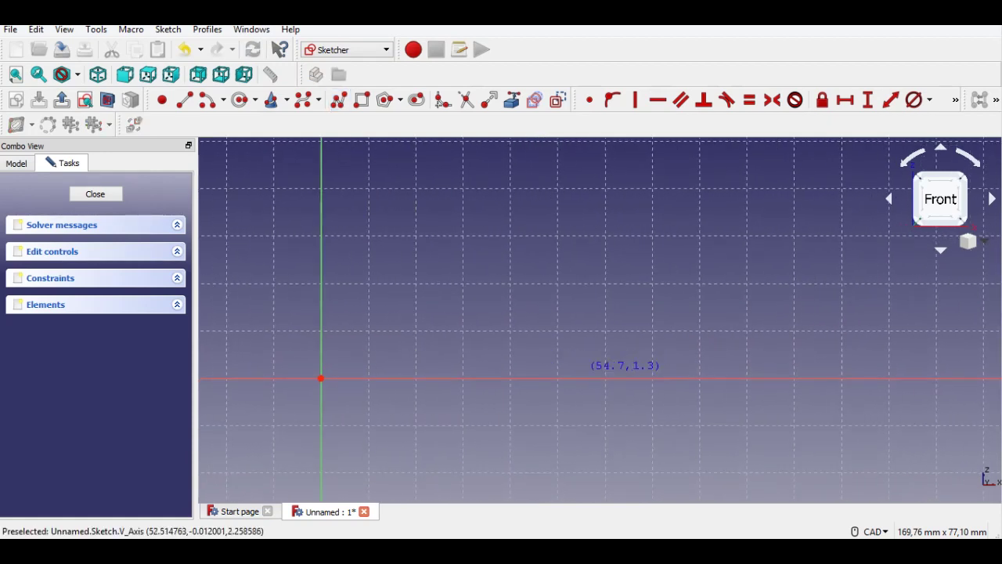
click(177, 250)
click(21, 310)
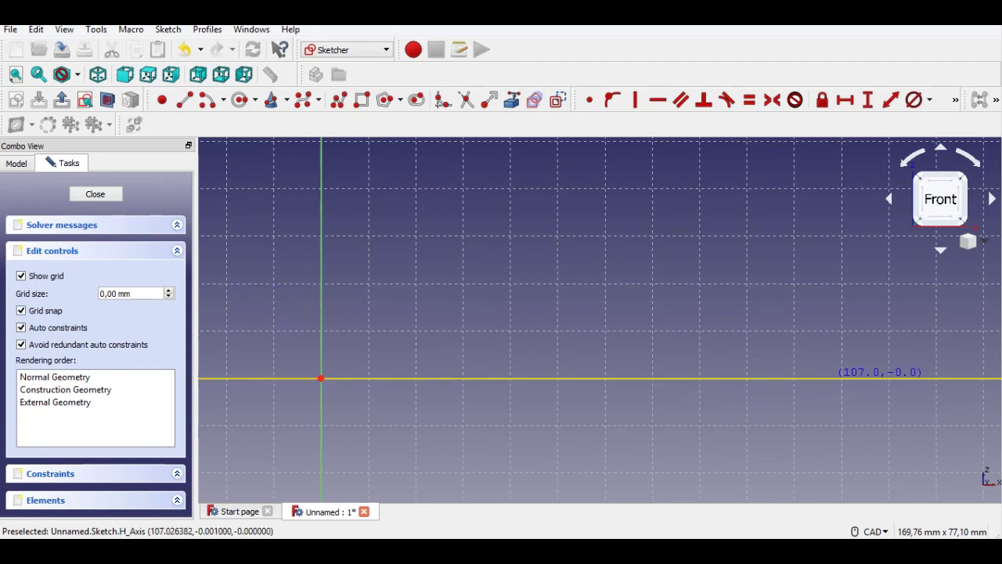
Step: Draw a closed L-shaped polyline on the horizontal axis, about 40 mm wide and 30 mm tall, starting about 110 mm from the origin
click(841, 378)
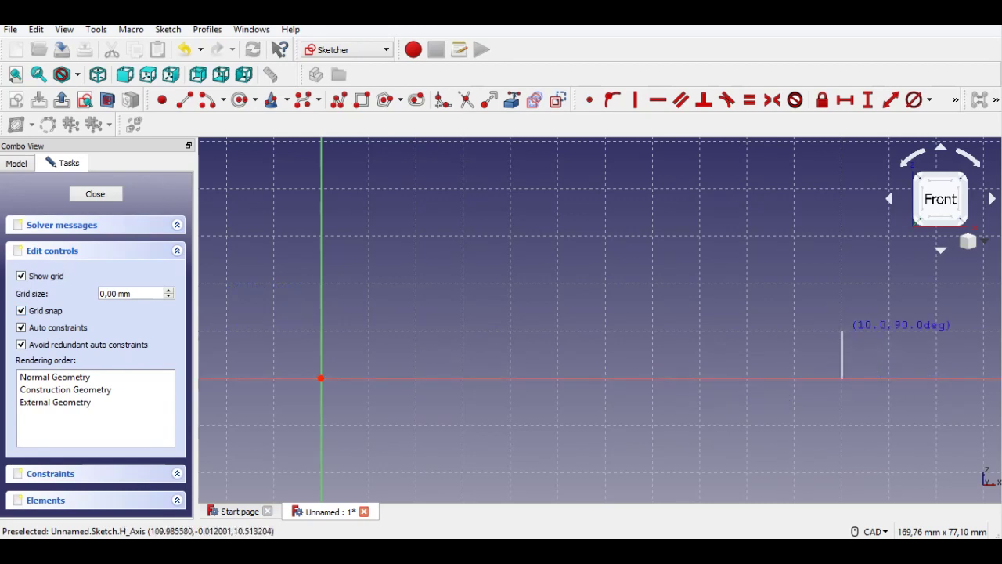
click(842, 331)
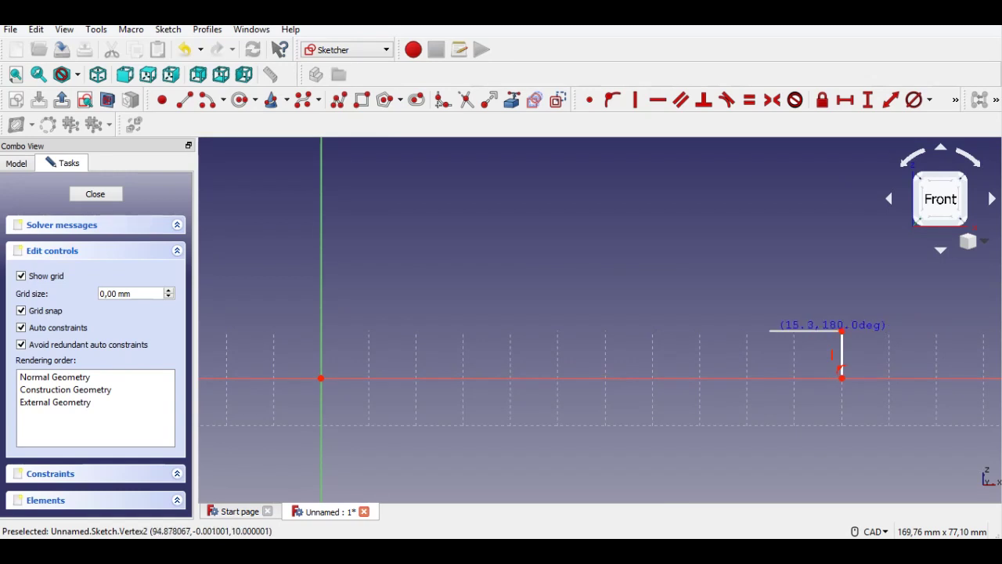
click(700, 331)
click(700, 236)
click(653, 236)
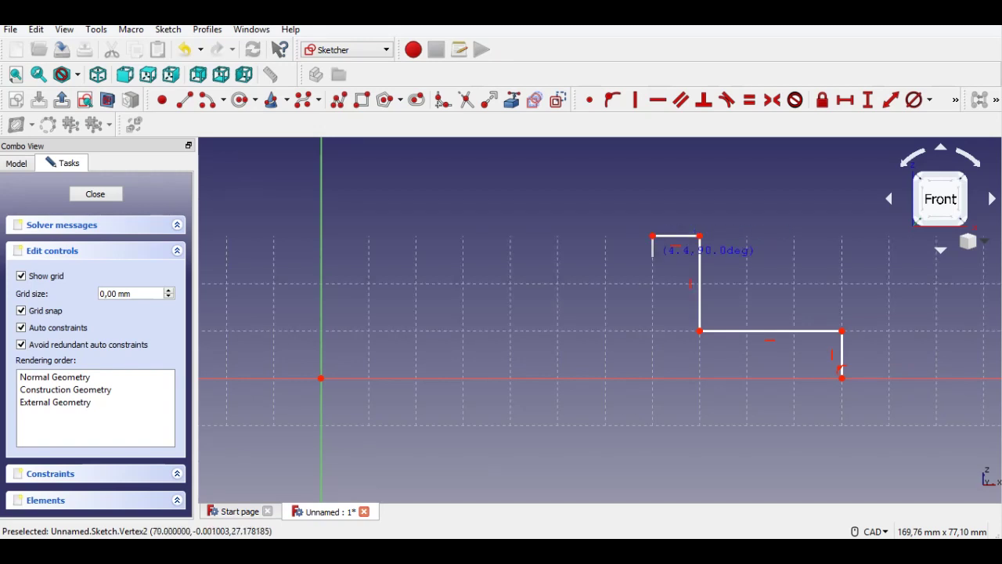
click(653, 378)
click(841, 378)
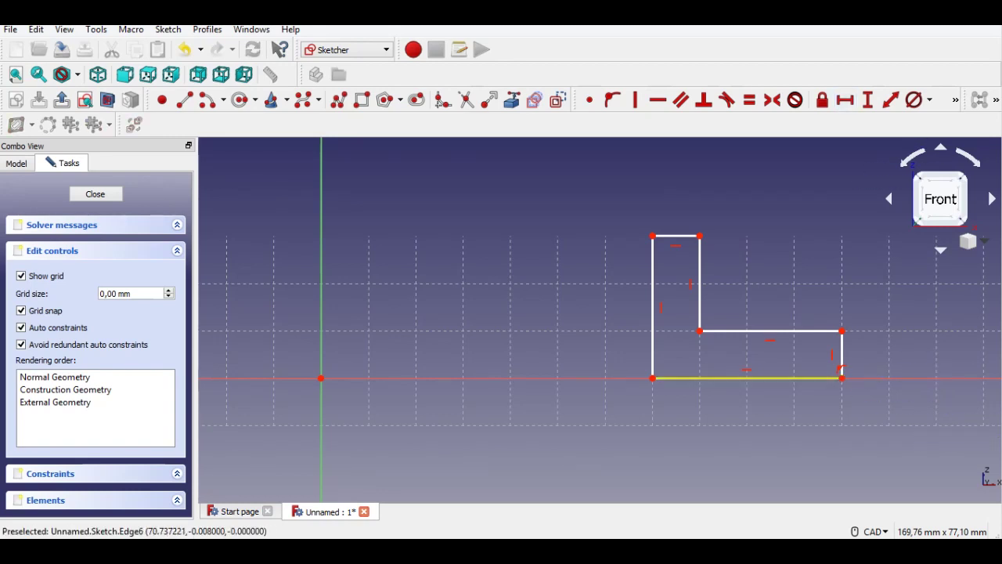
Step: Constrain the horizontal distance from the origin to the profile's inner bottom corner to 75 mm
click(653, 378)
click(321, 378)
key(shift+h)
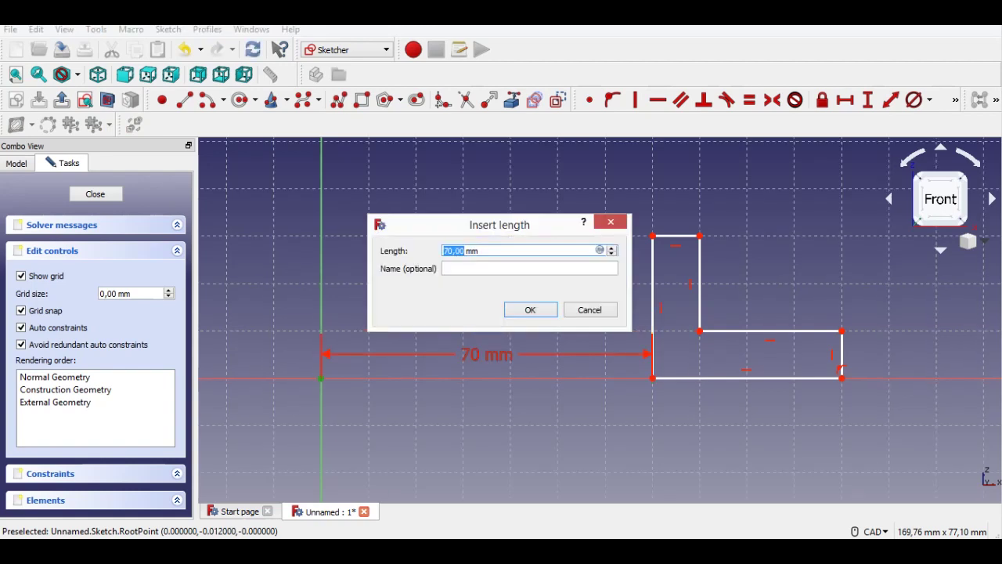
text(75)
key(Return)
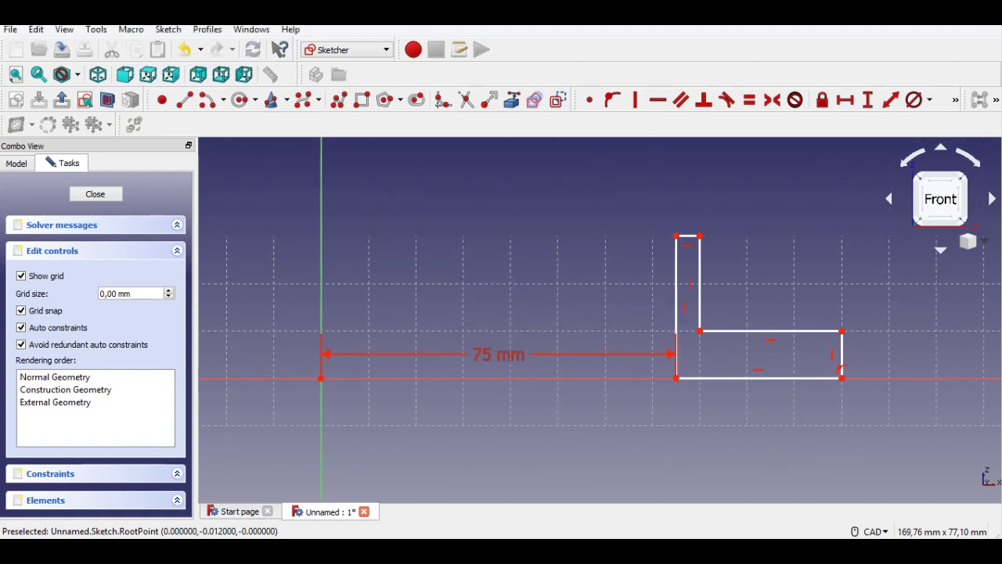
Step: Constrain the horizontal distance from the origin to the outer top corner of the upright leg to 77,5 mm
click(699, 236)
click(321, 378)
key(shift+h)
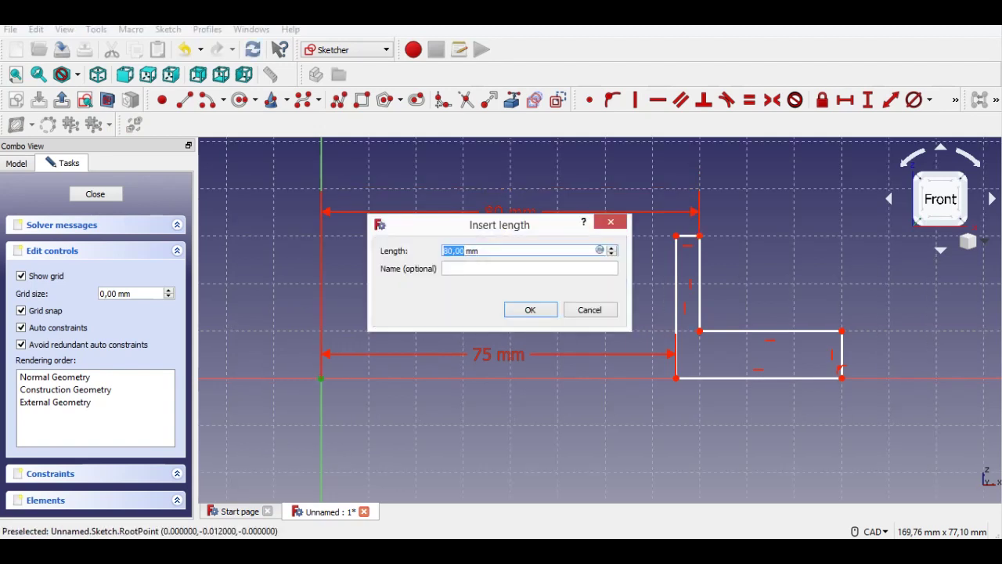
text(77,5)
key(Return)
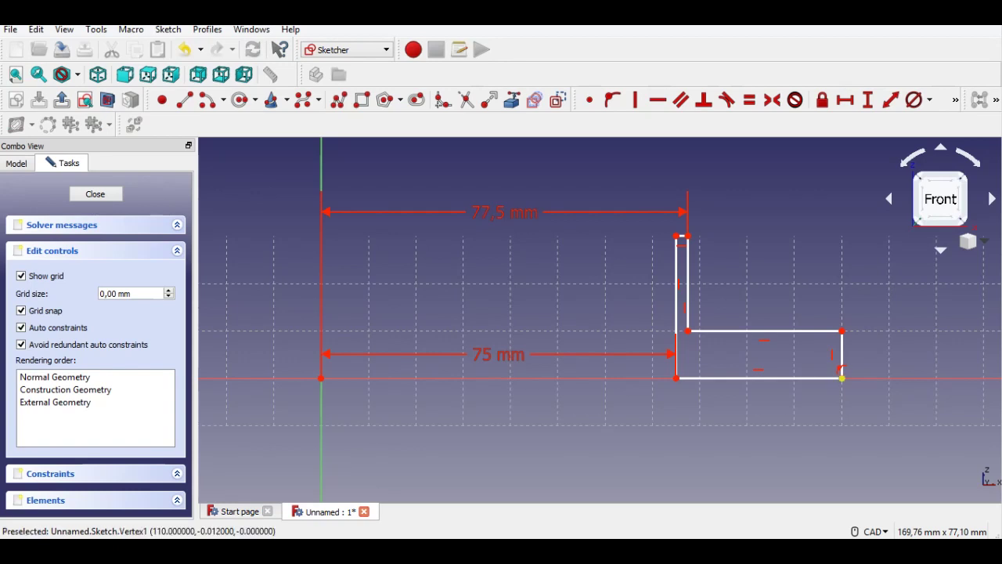
Step: Set the horizontal leg's thickness to 5 mm and the upright leg's height above it to 10 mm
click(841, 331)
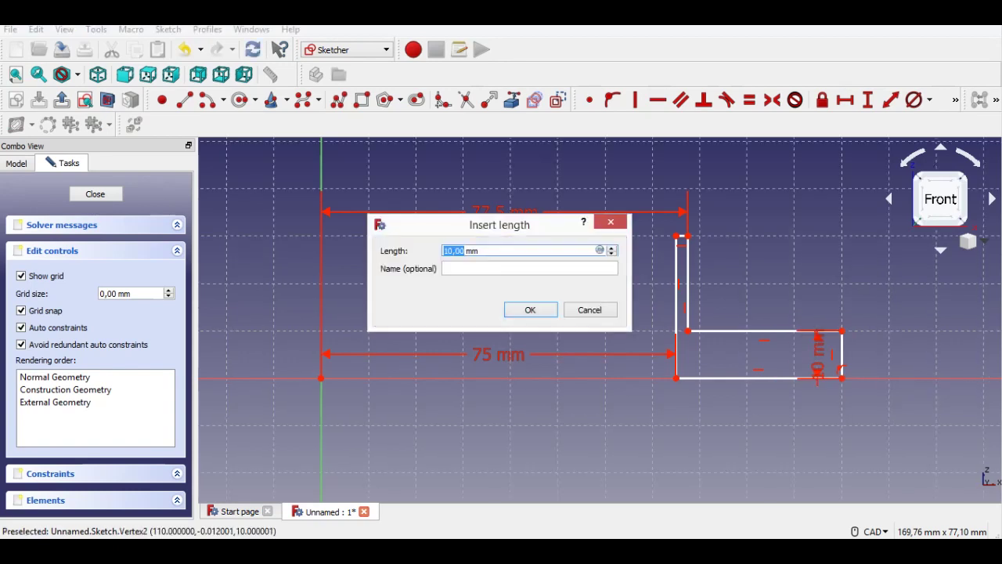
text(5)
key(Return)
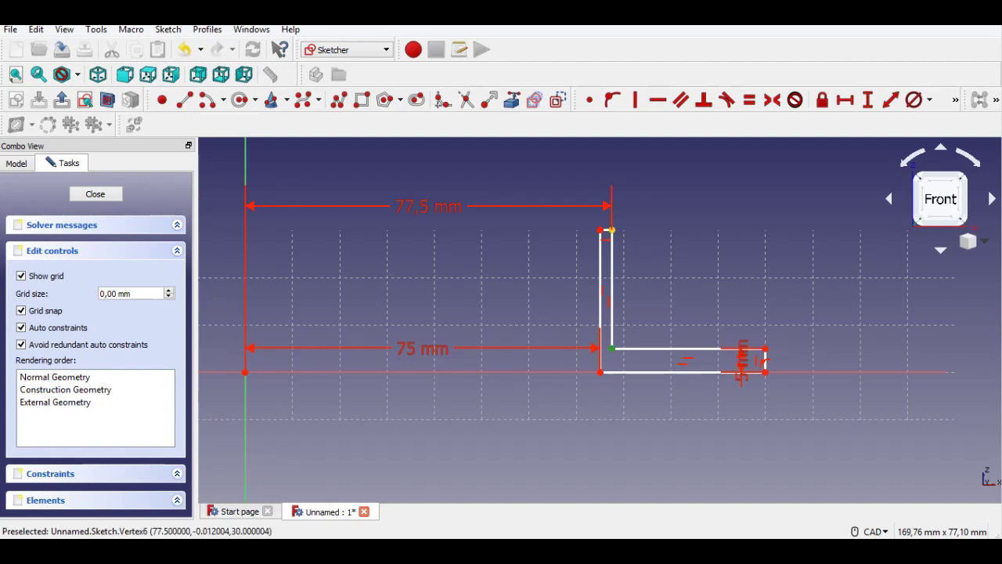
click(612, 230)
text(30)
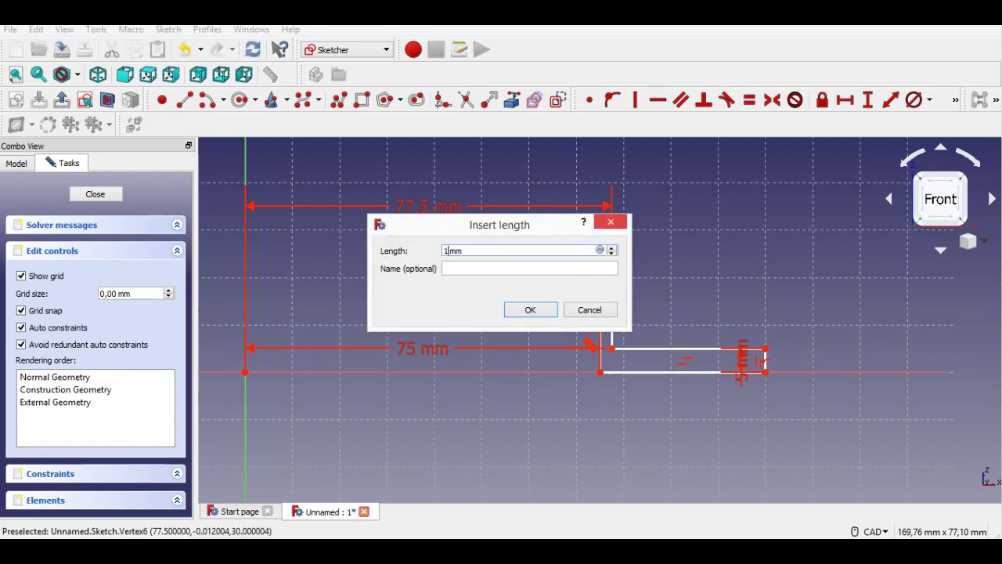
key(Return)
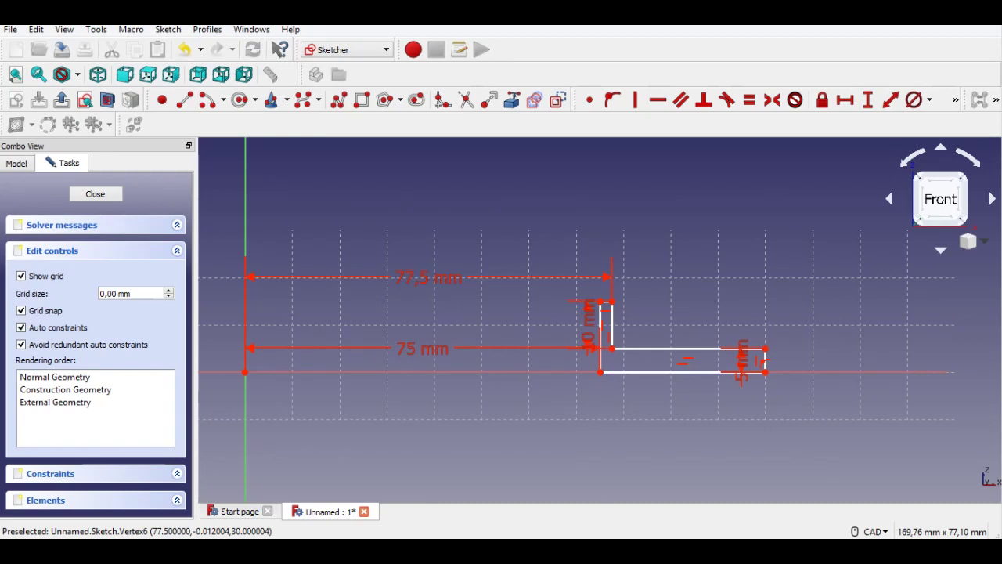
Step: Constrain the profile's outer bottom corner 95 mm horizontally from the origin and move the 5 mm dimension clear of the profile
click(765, 372)
click(245, 372)
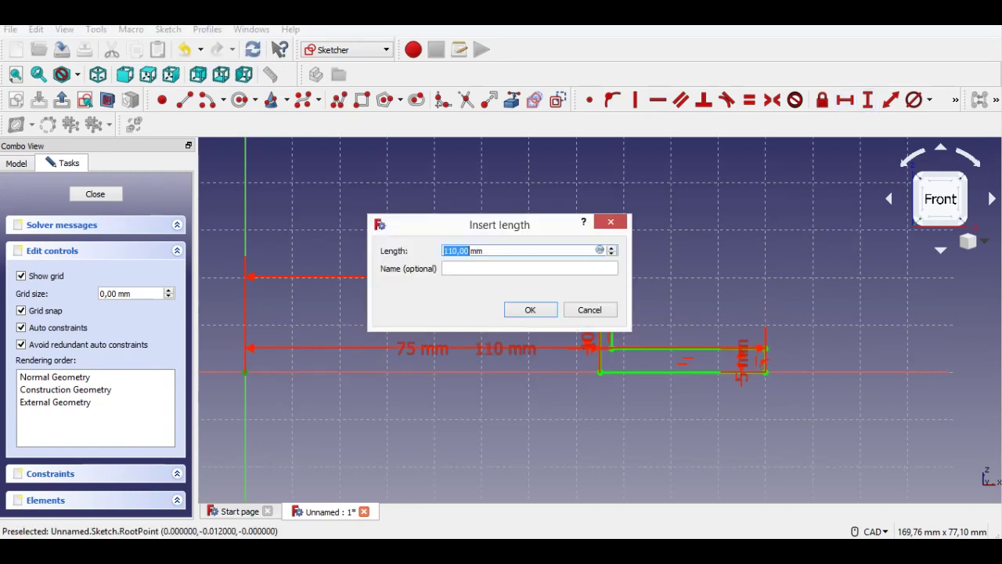
text(95)
key(Return)
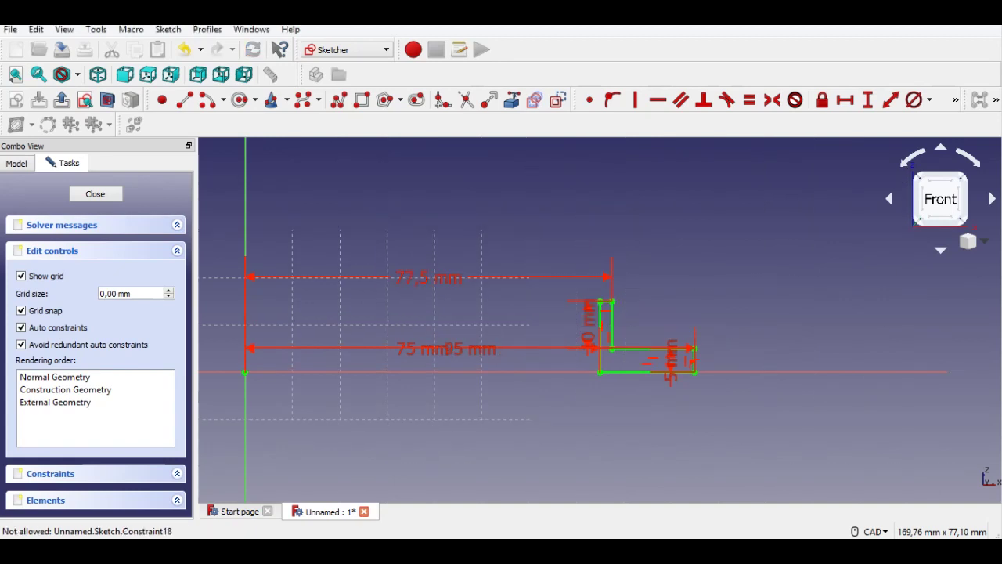
drag(672, 360, 783, 359)
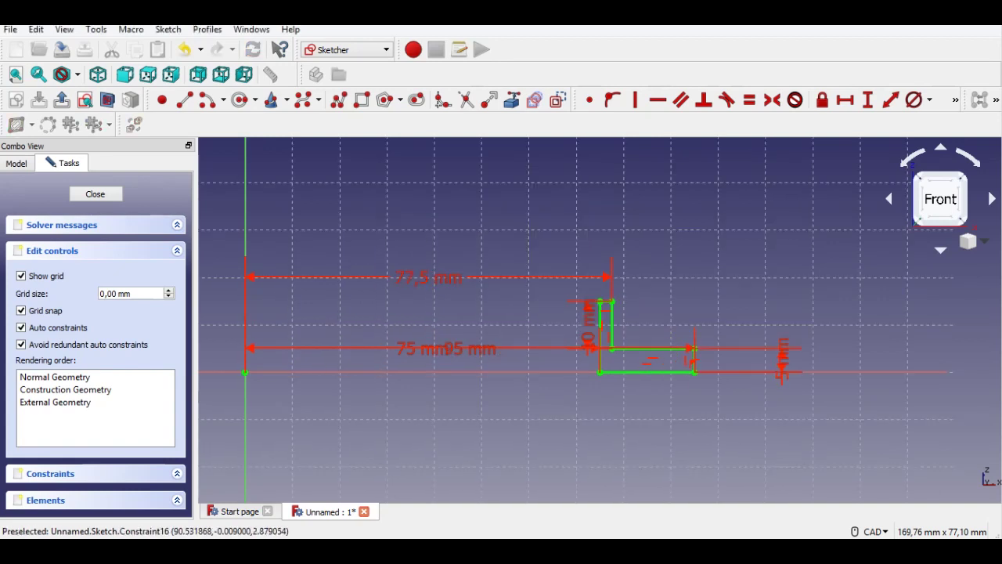
scroll(619, 392, up, 2)
scroll(610, 392, down, 4)
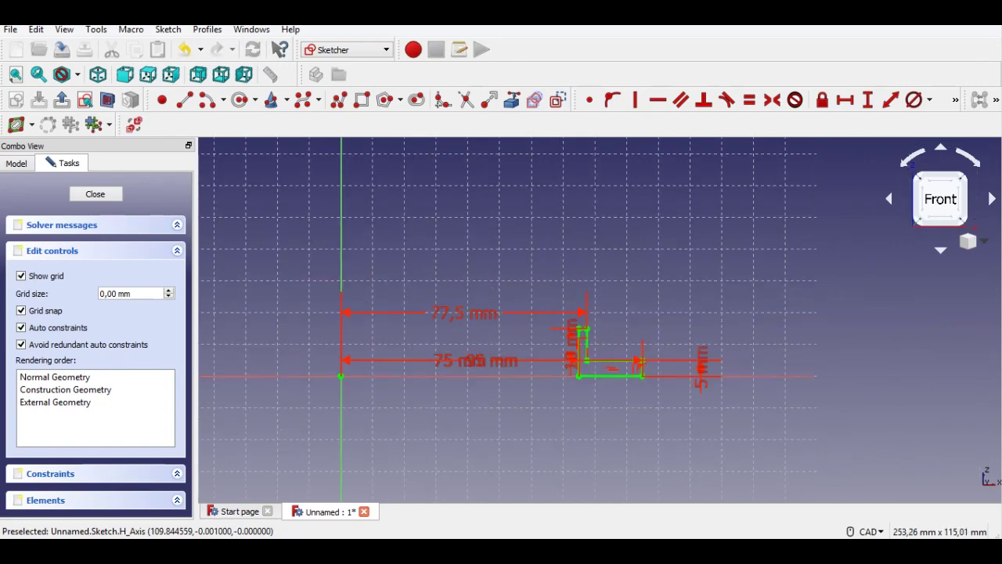
Step: Leave the sketch and revolve the L-shaped profile 360° around the vertical sketch axis
click(61, 99)
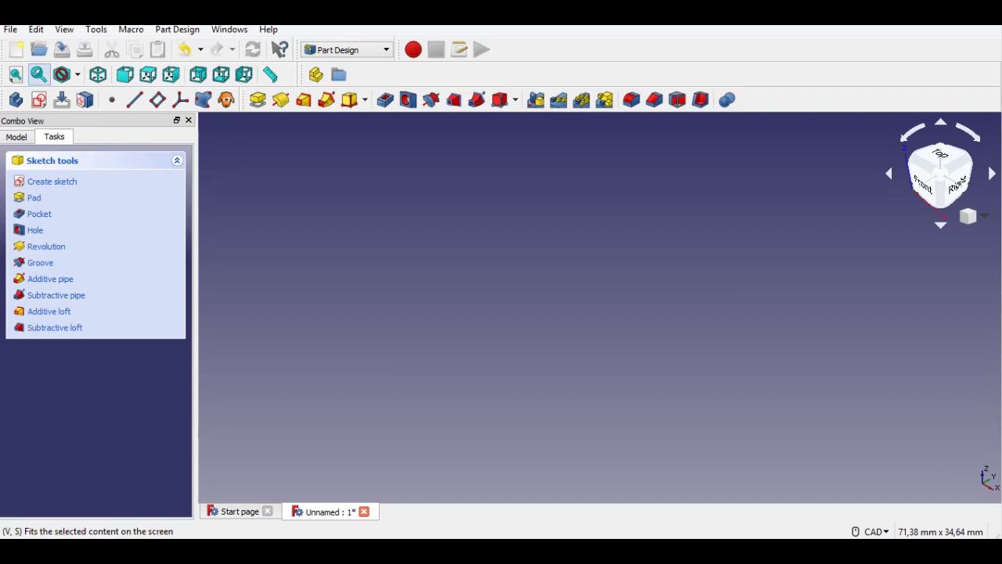
click(16, 75)
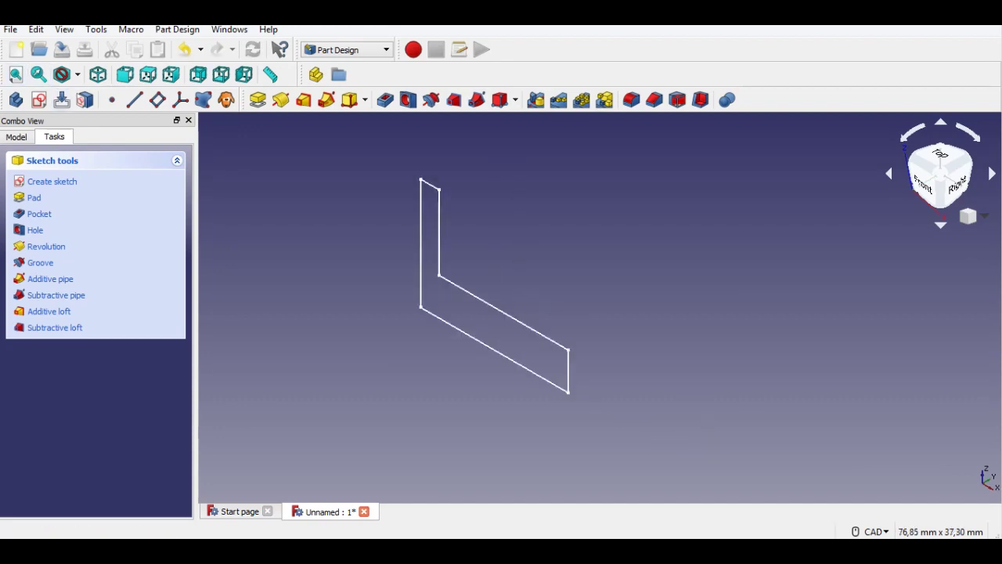
mouse_move(334, 180)
middle_down()
mouse_move(448, 209)
mouse_move(494, 245)
middle_up()
scroll(448, 209, down, 4)
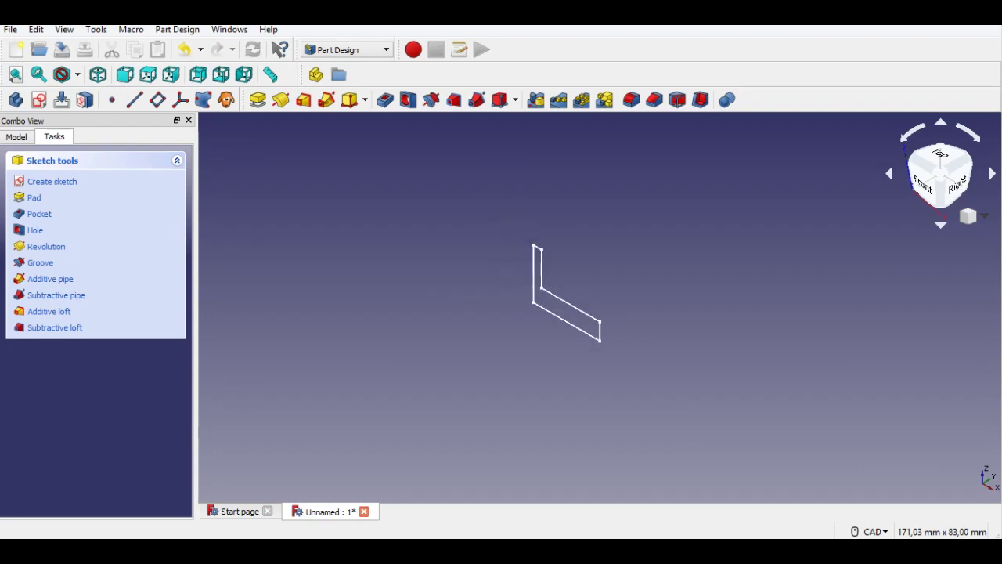
click(281, 99)
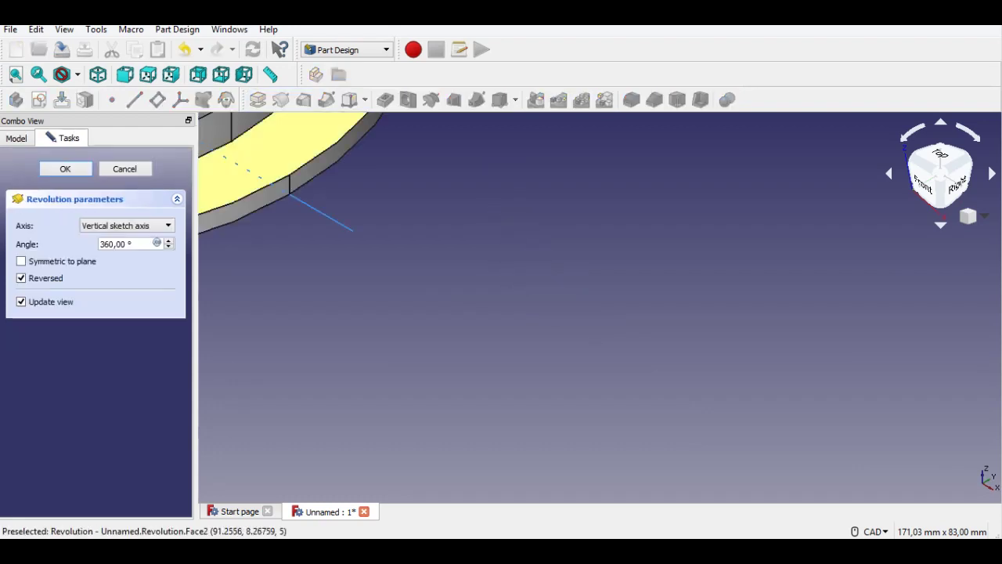
middle_drag(606, 291, 537, 269)
click(65, 169)
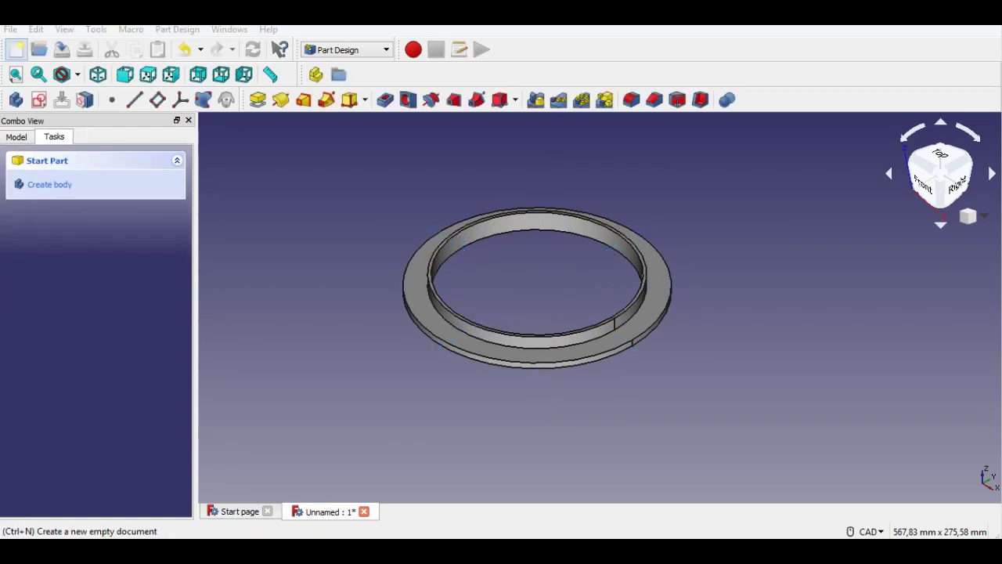
Step: Save the document as bottom in the freecad assembly parts folder and close it
click(10, 28)
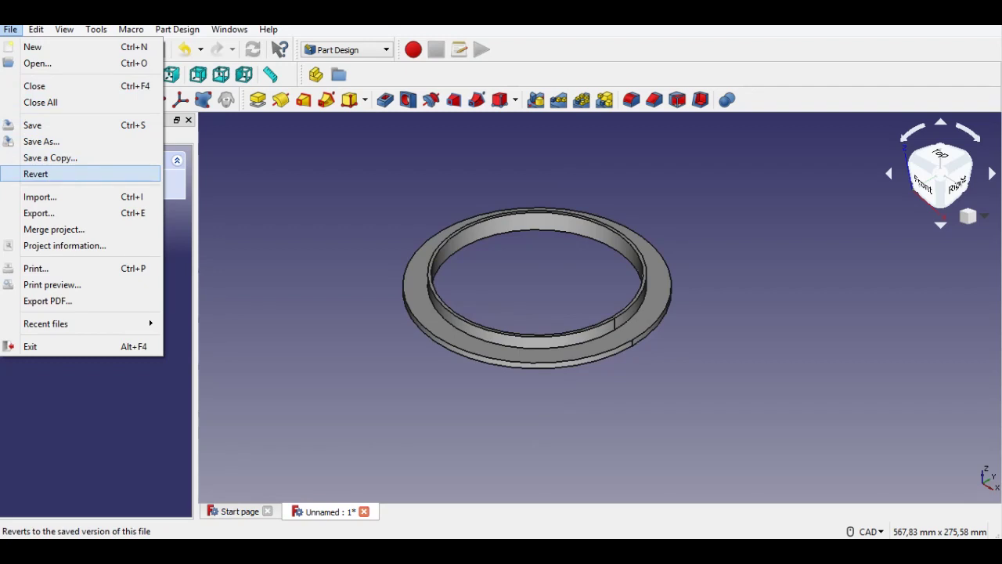
click(47, 124)
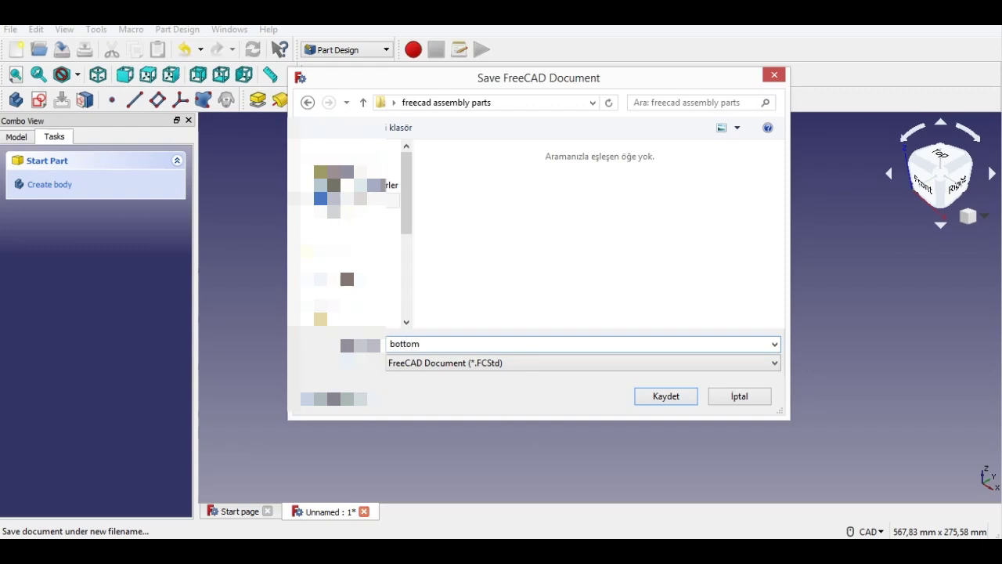
click(643, 396)
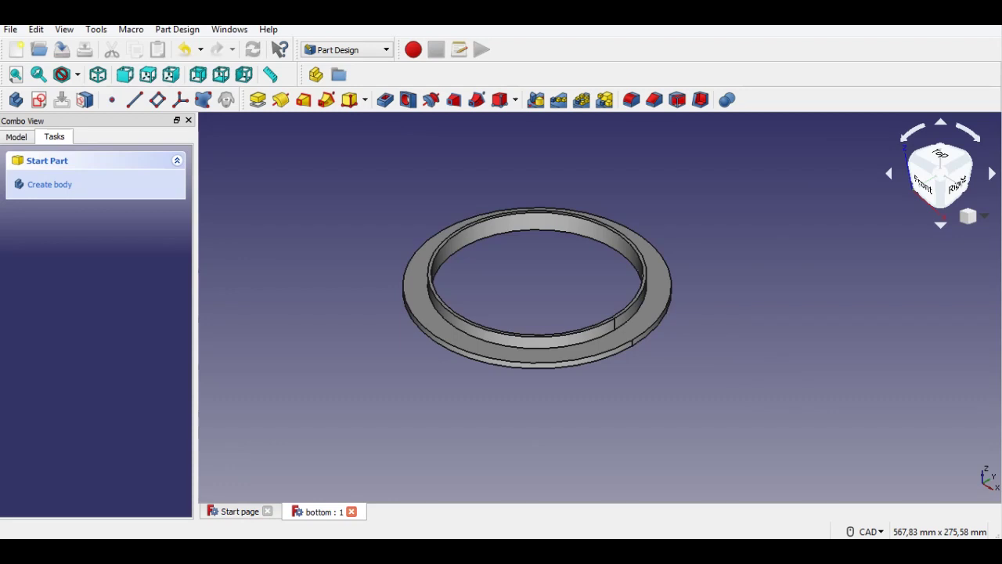
key(ctrl+F4)
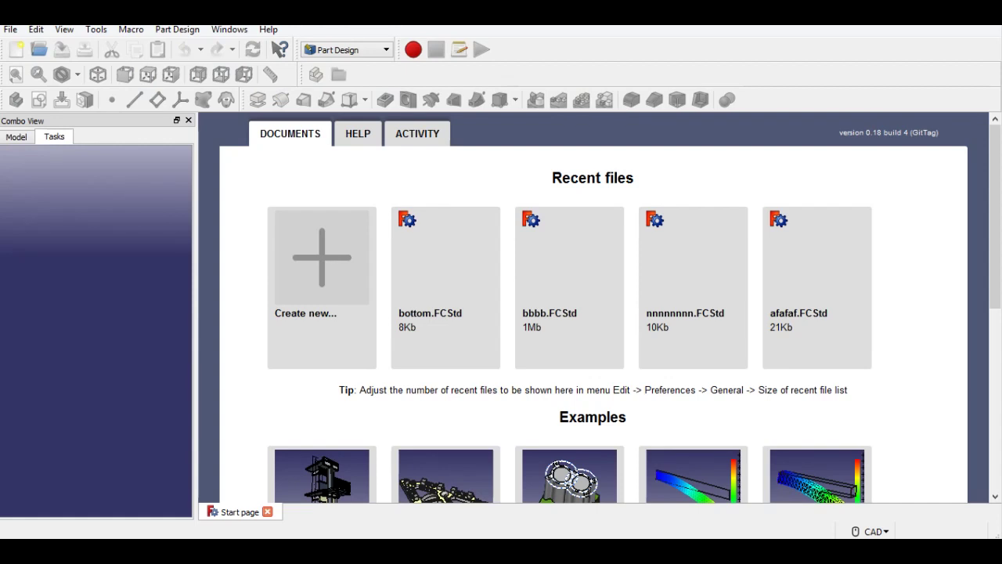
Step: Create a new document and start a sketch on the XY plane
key(ctrl+n)
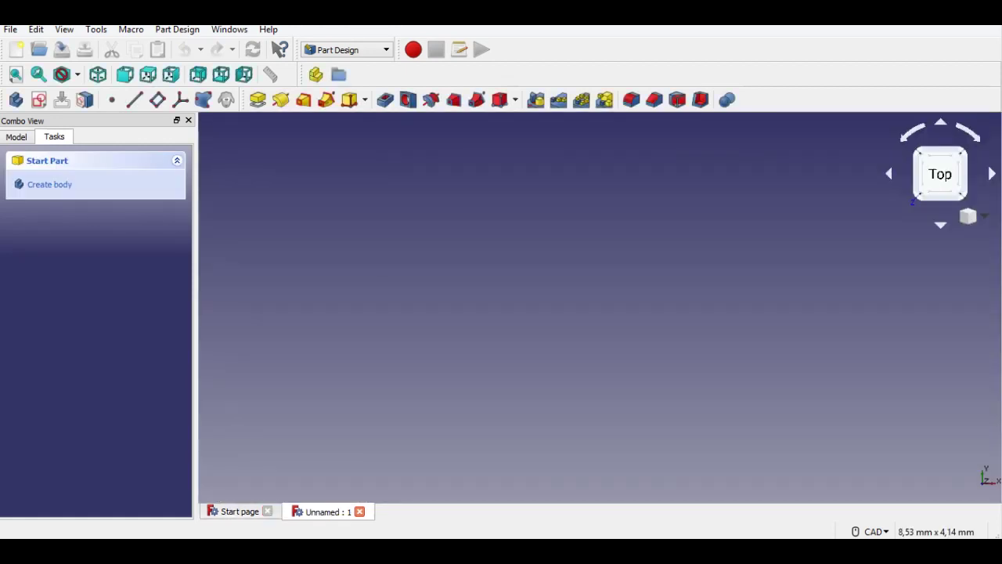
click(98, 74)
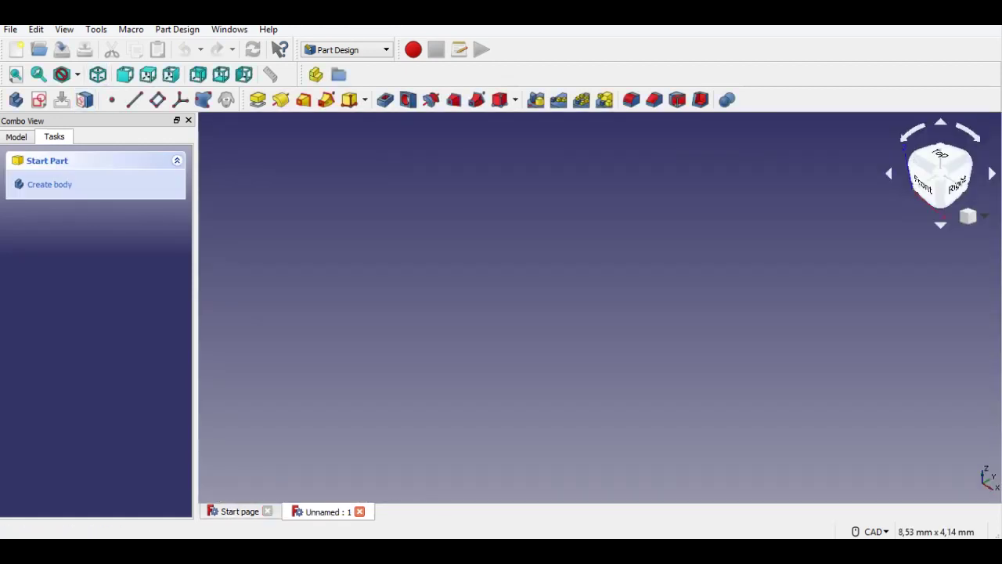
click(38, 99)
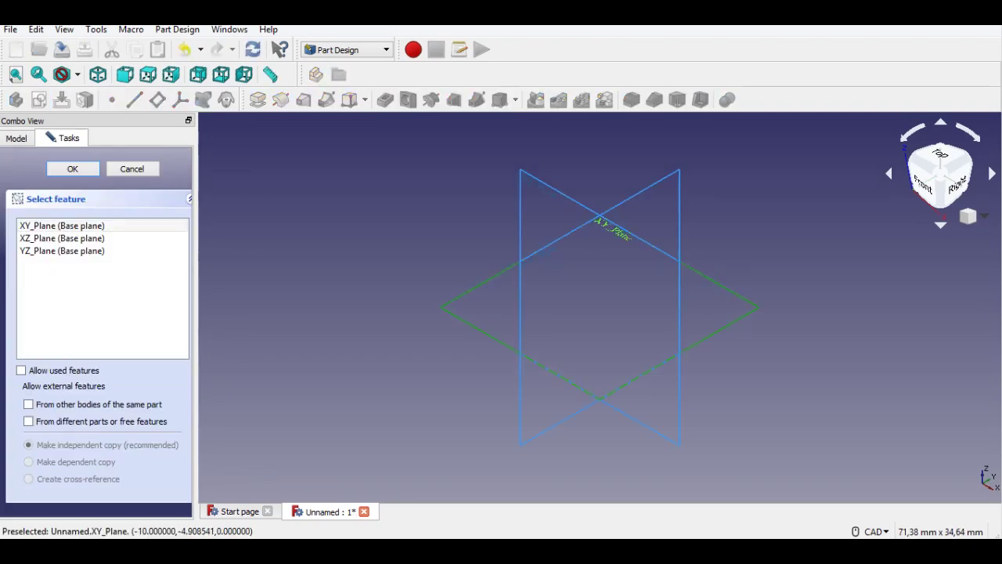
click(73, 169)
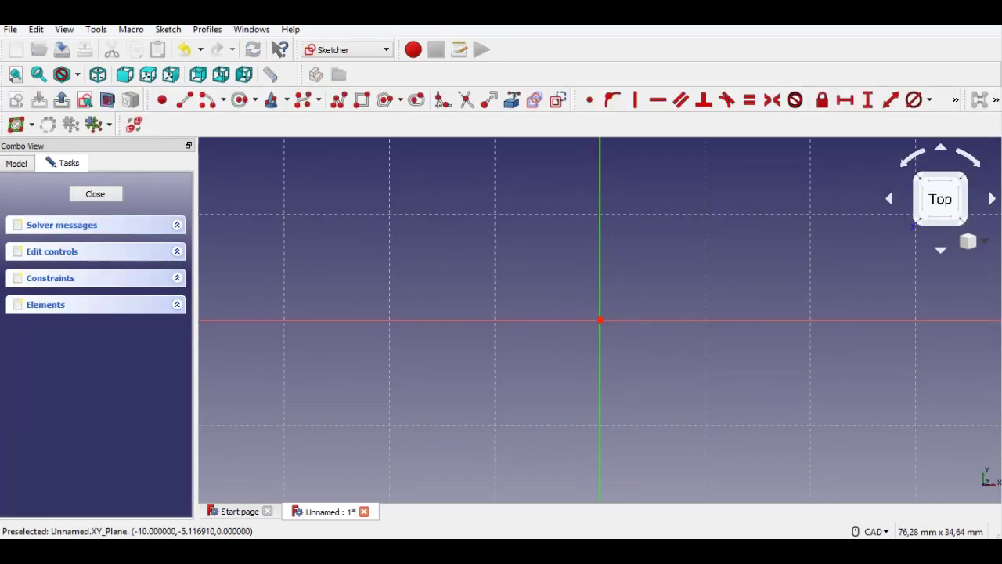
Step: Draw two concentric circles centred on the origin, with radii of about 10 mm and about 30 mm
scroll(533, 235, down, 4)
middle_drag(595, 257, 609, 293)
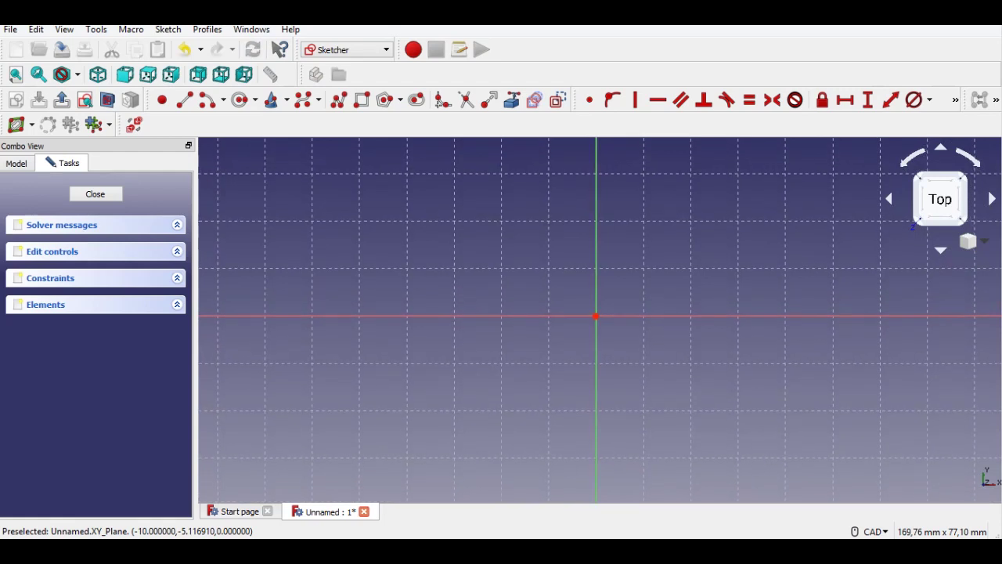
click(239, 100)
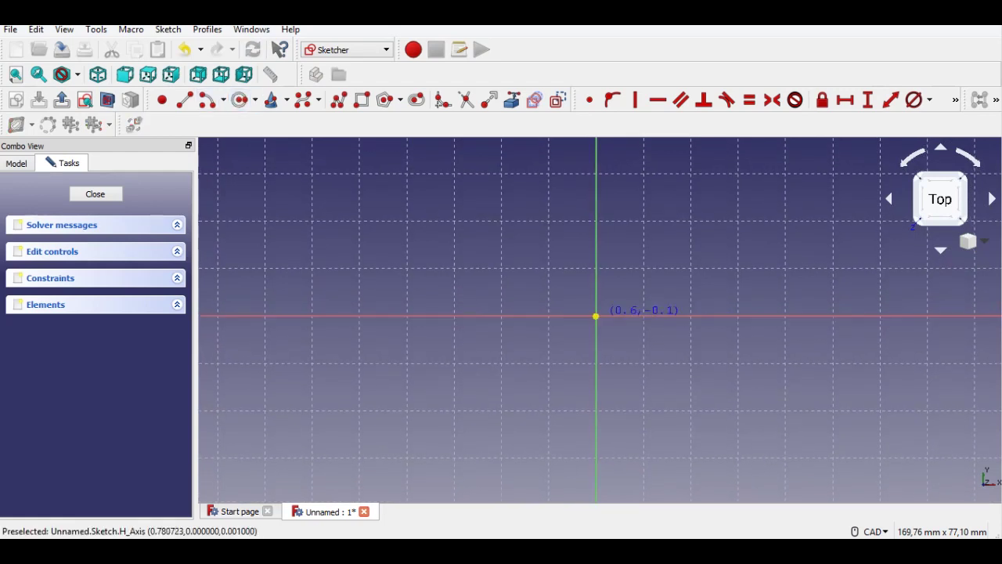
click(596, 315)
click(638, 336)
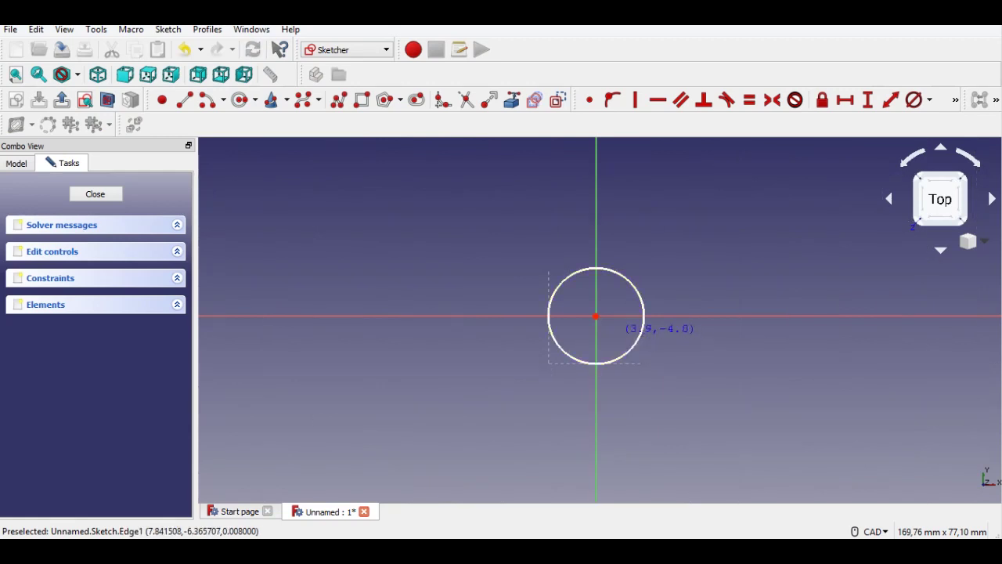
click(596, 316)
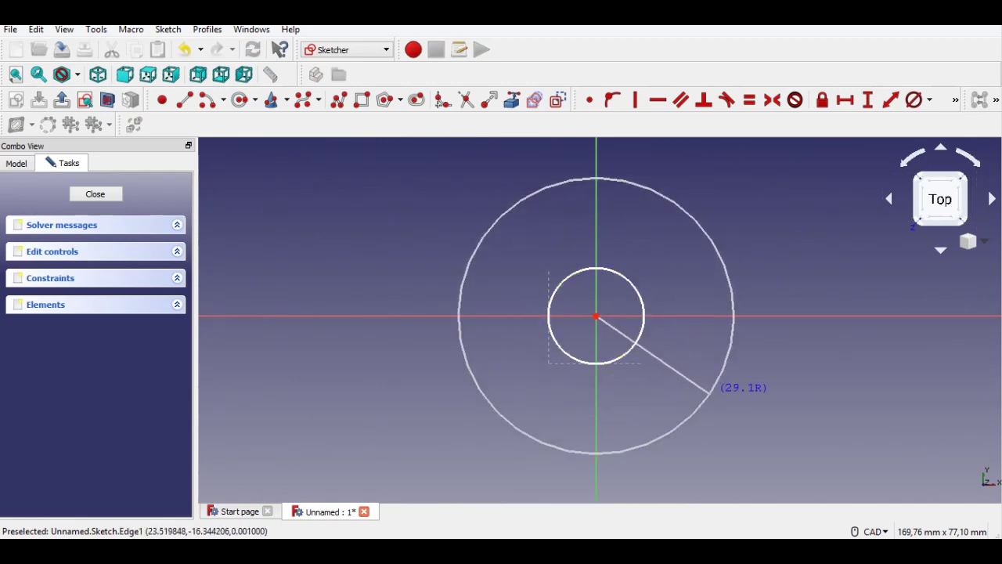
click(721, 388)
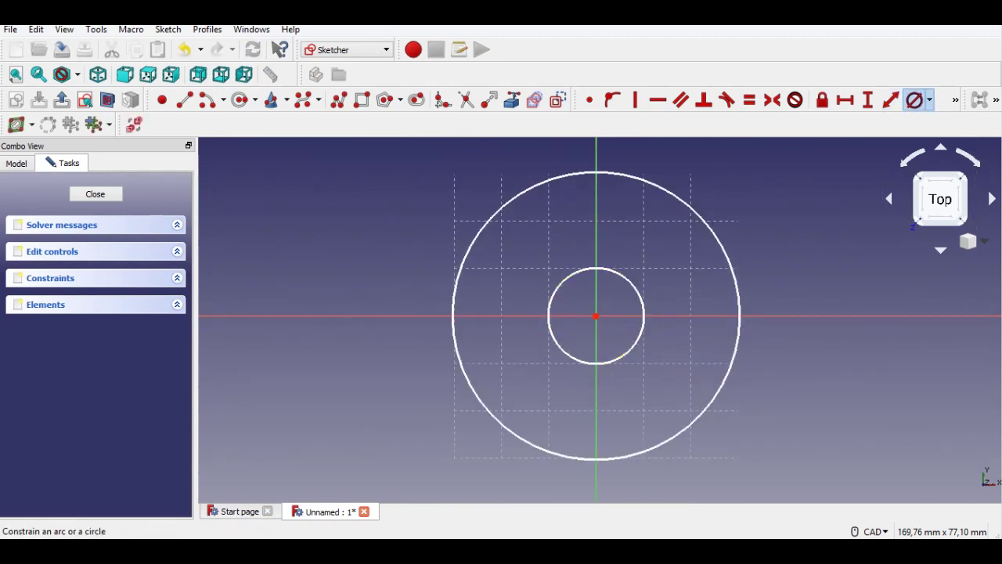
Step: Constrain the outer circle's diameter to 165 mm
click(718, 241)
text(165)
key(Return)
scroll(731, 234, down, 2)
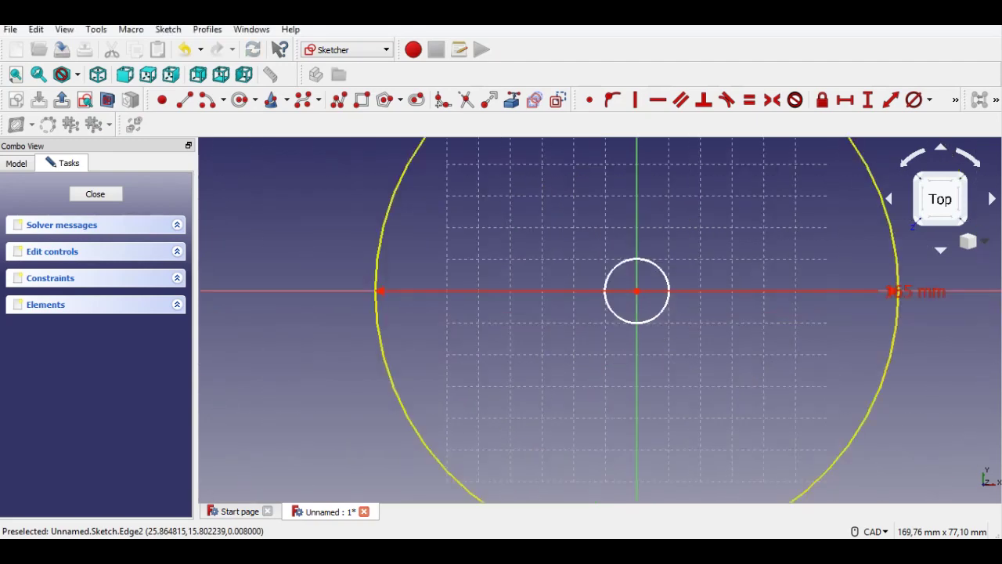
Step: Constrain the inner circle's diameter to 155 mm and move both diameter dimensions apart, clear of the horizontal axis
scroll(638, 288, down, 4)
click(641, 285)
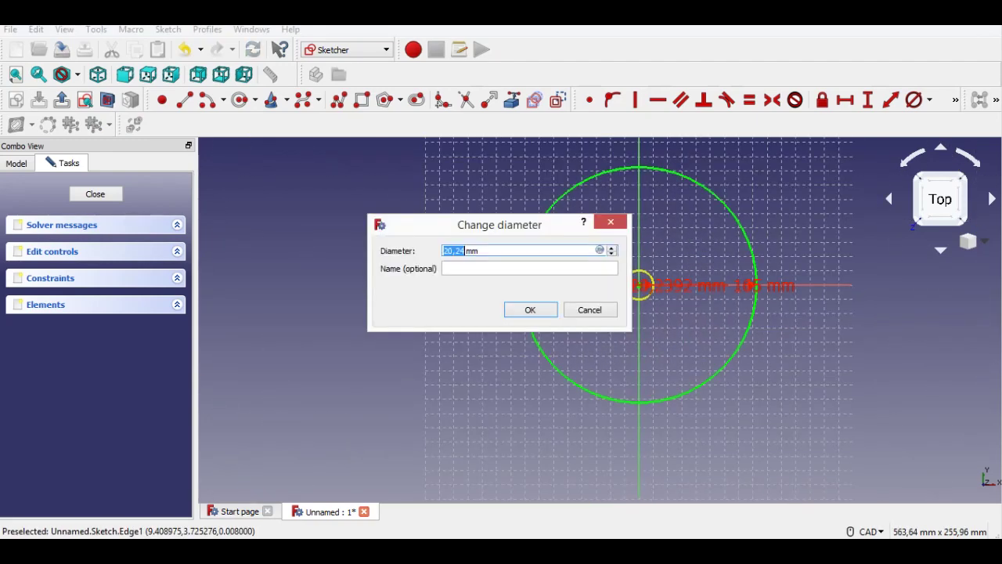
text(155)
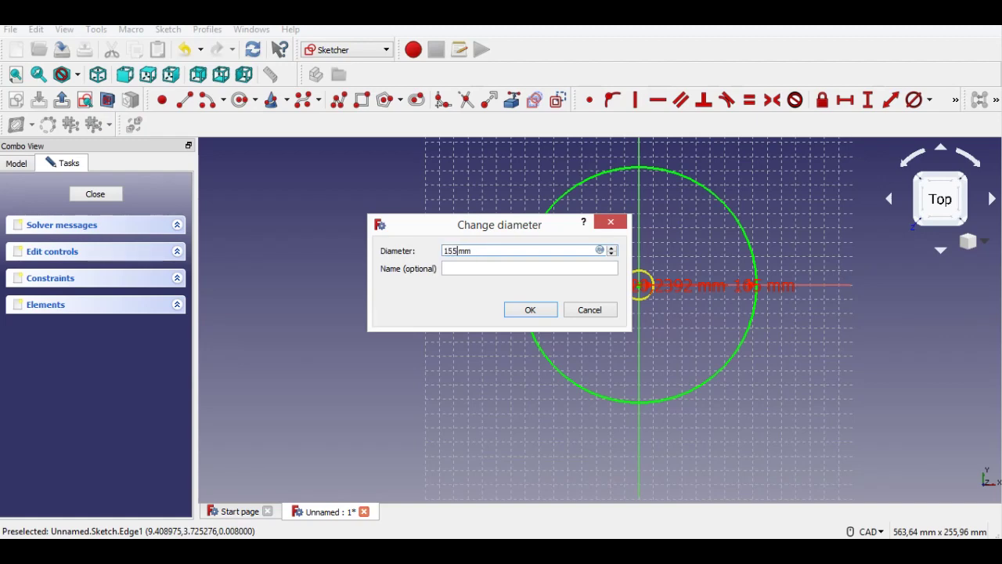
key(Return)
drag(768, 286, 784, 210)
drag(778, 287, 802, 242)
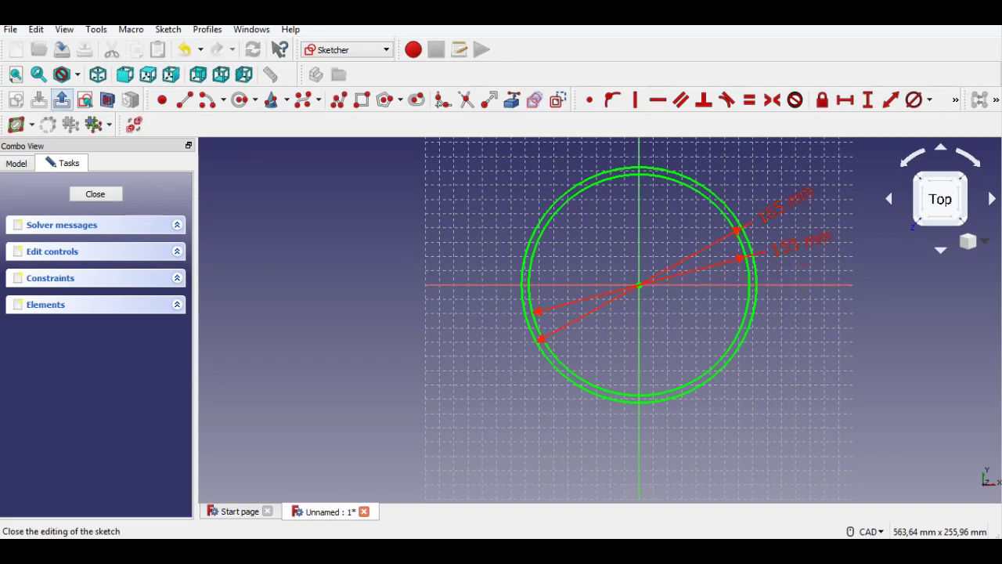
Step: Leave the sketch and pad the ring profile 50 mm, symmetric to the plane
click(61, 99)
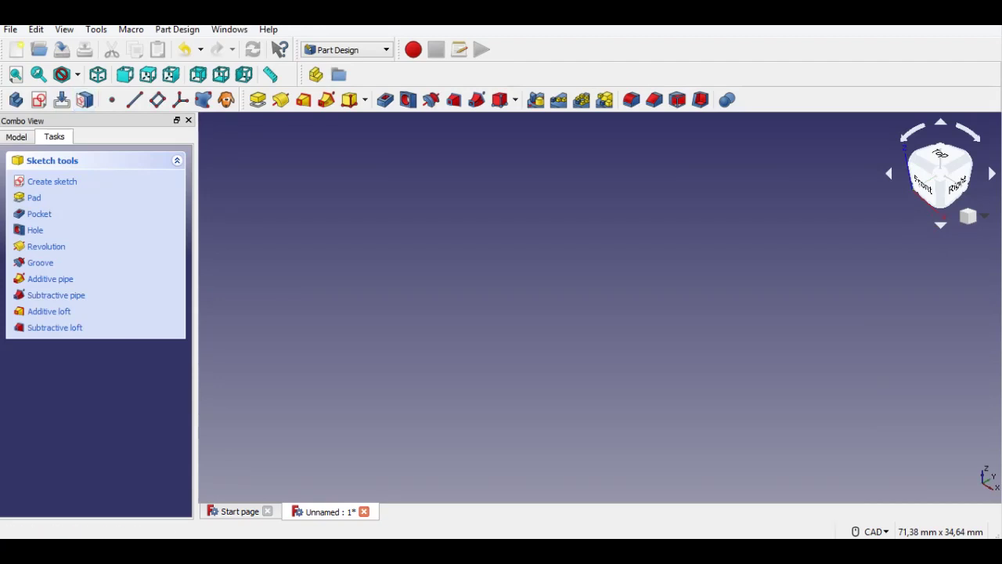
click(16, 74)
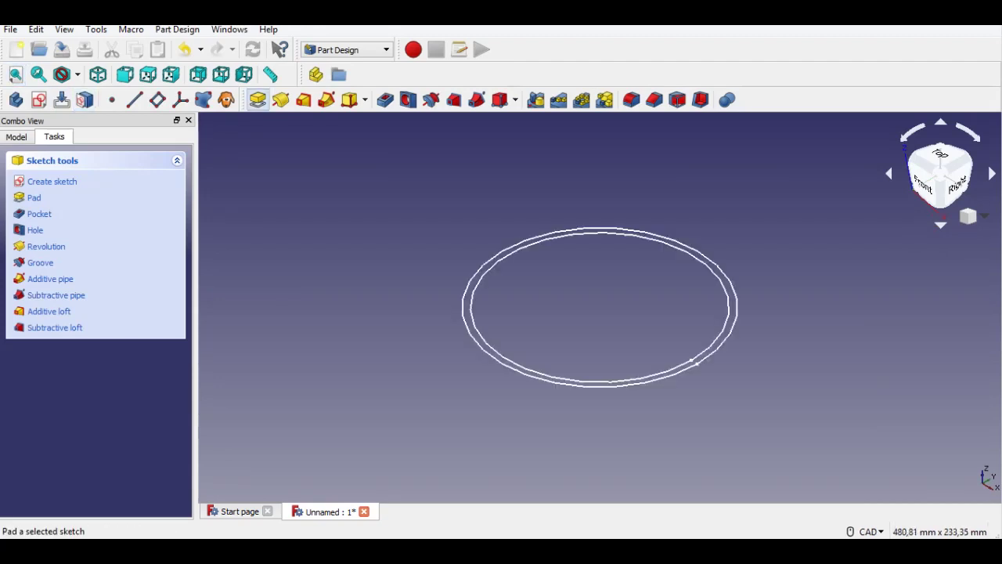
click(258, 99)
click(21, 261)
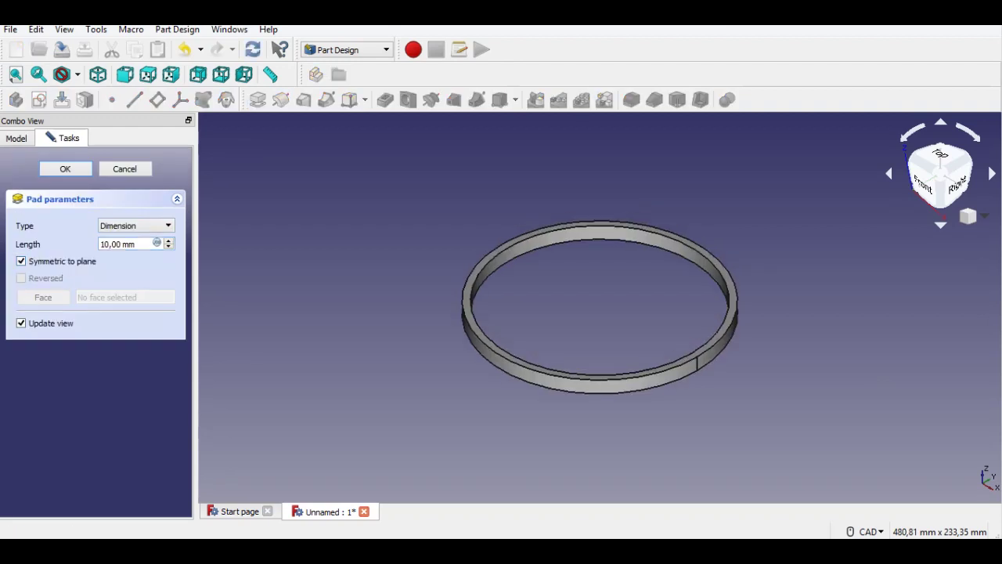
key(ctrl+a)
text(50)
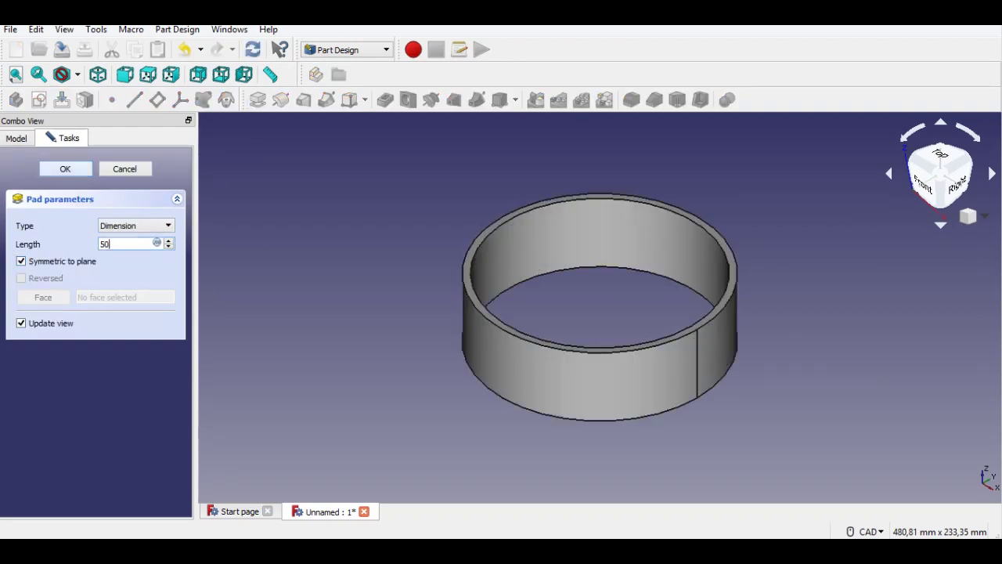
click(65, 168)
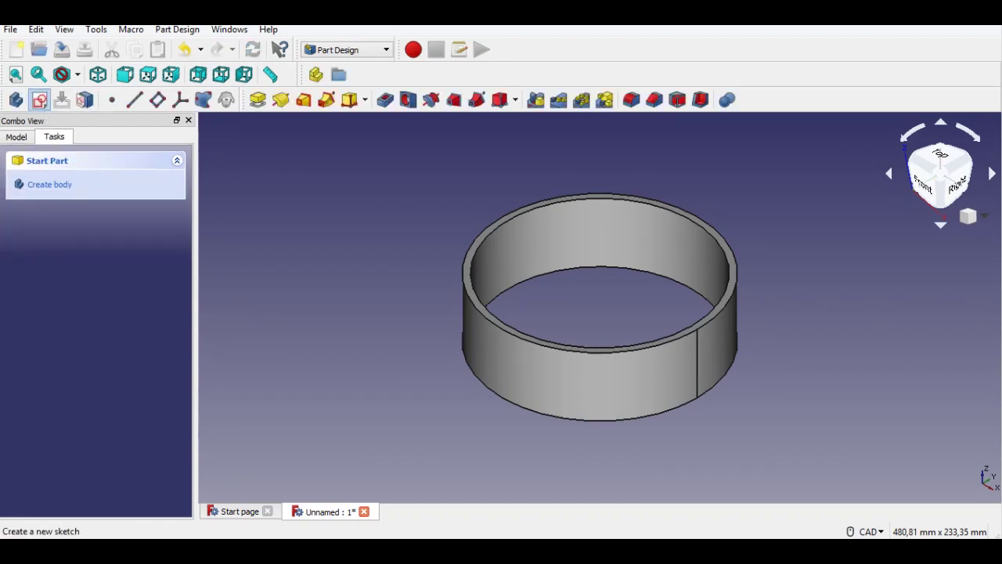
Step: Start a sketch on the XZ plane and switch the model display to wireframe
click(39, 99)
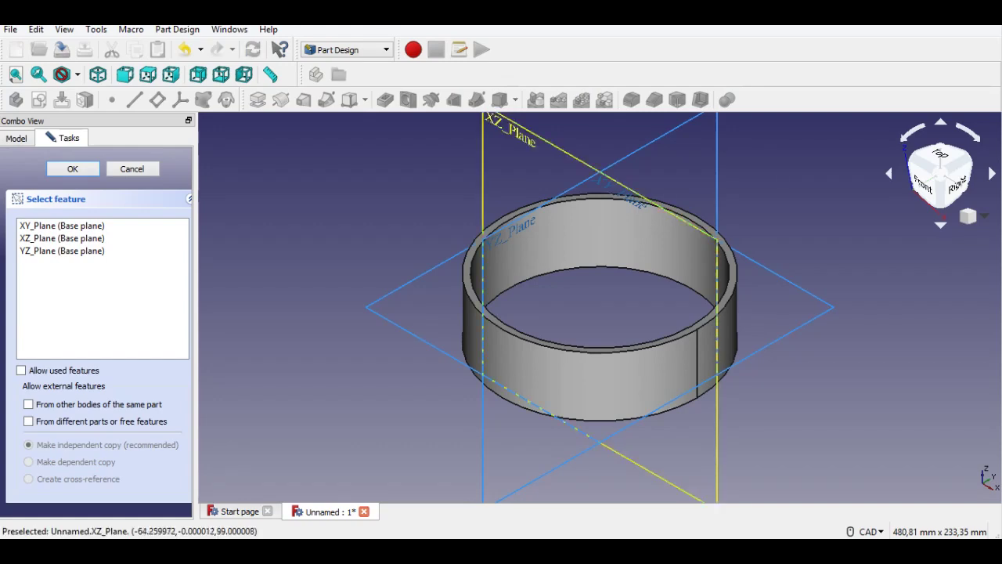
click(483, 162)
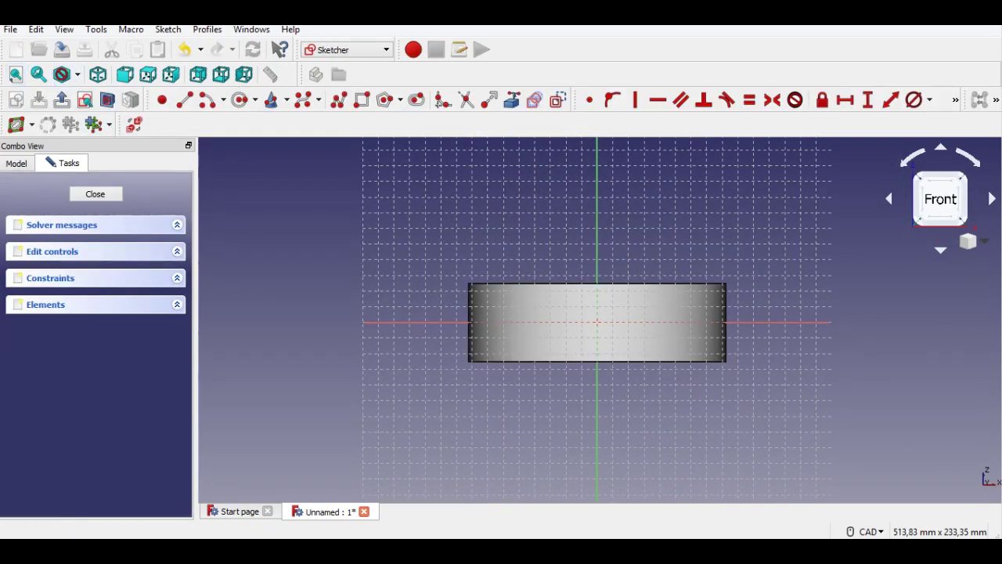
click(77, 74)
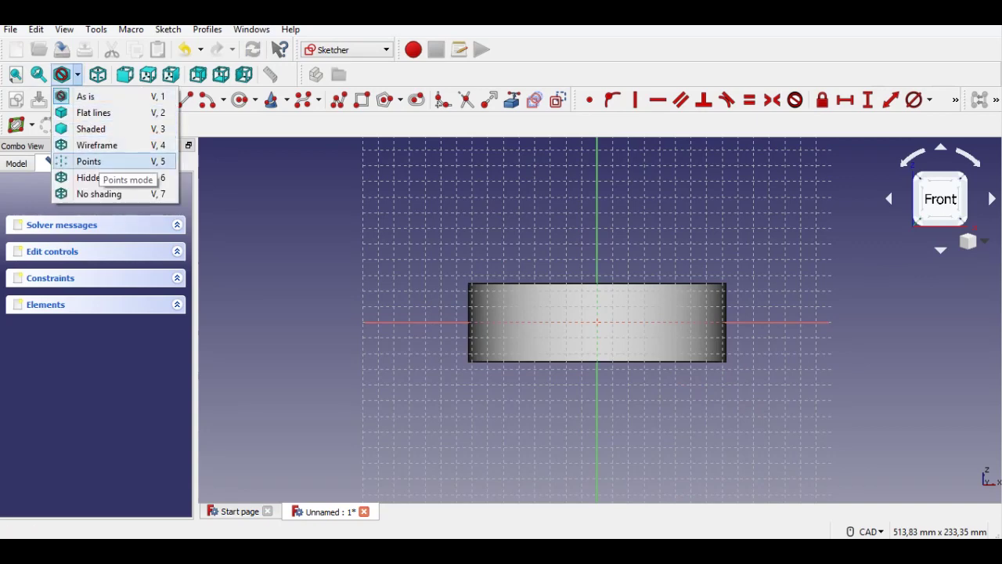
click(97, 145)
Step: Draw a pentagon centred on the vertical axis just below the origin, about 31 mm in radius, with one vertex pointing up
scroll(636, 404, up, 2)
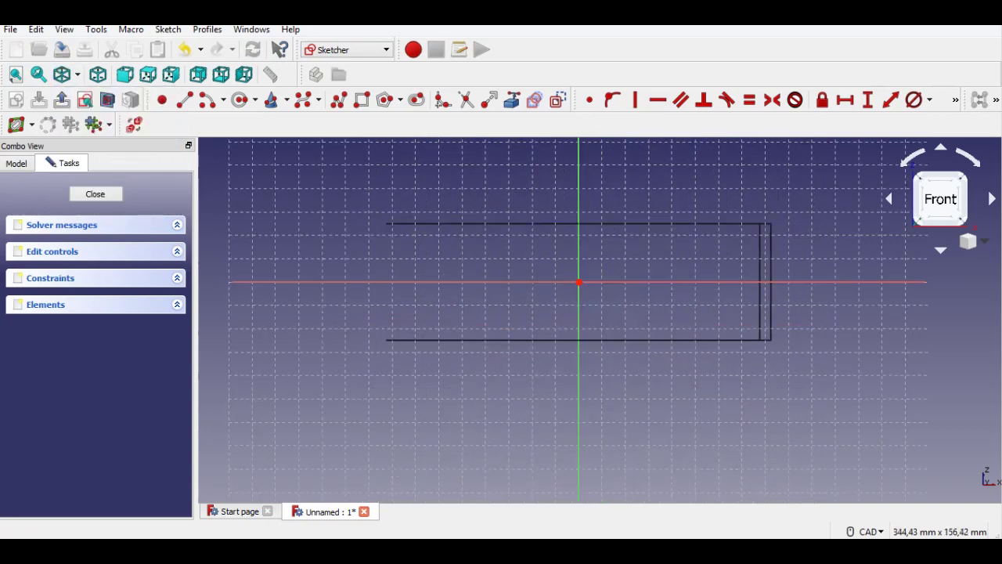
mouse_move(636, 404)
middle_down()
mouse_move(594, 416)
mouse_move(583, 434)
middle_up()
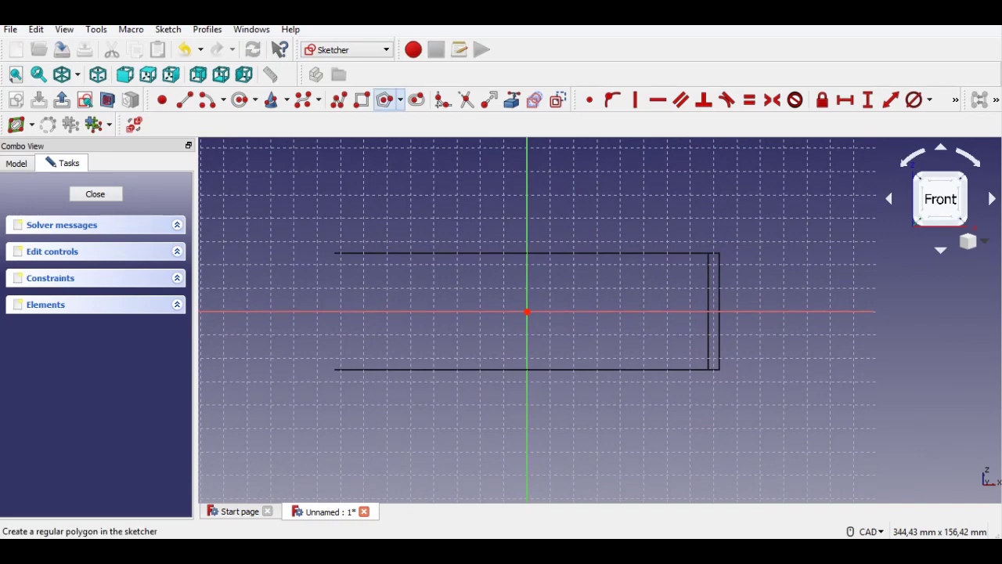
click(400, 99)
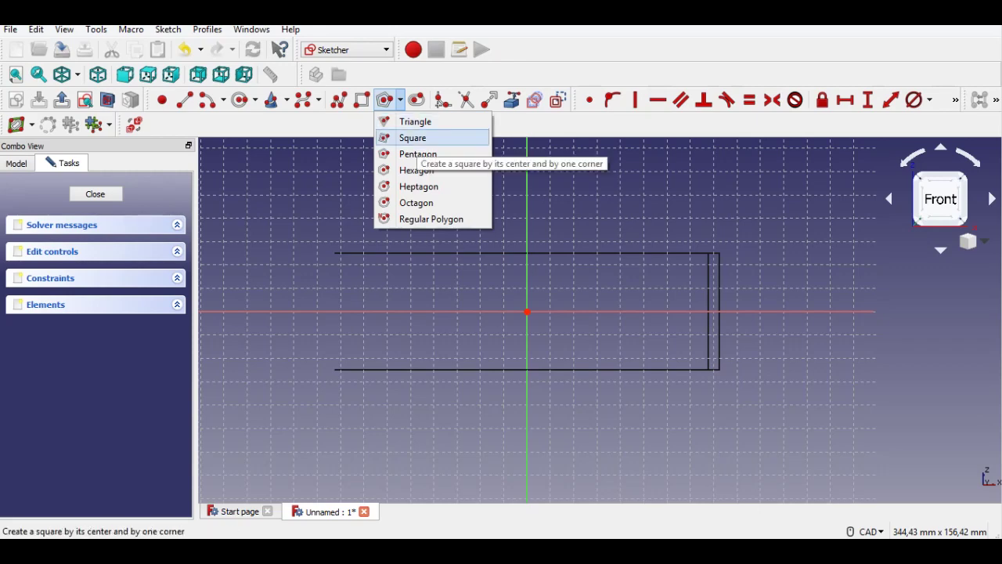
click(417, 154)
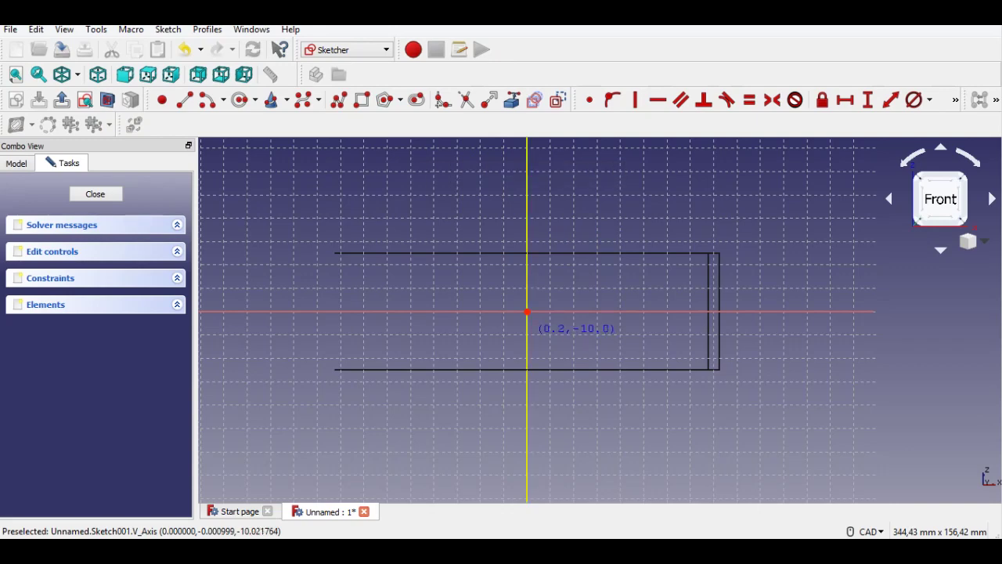
click(527, 312)
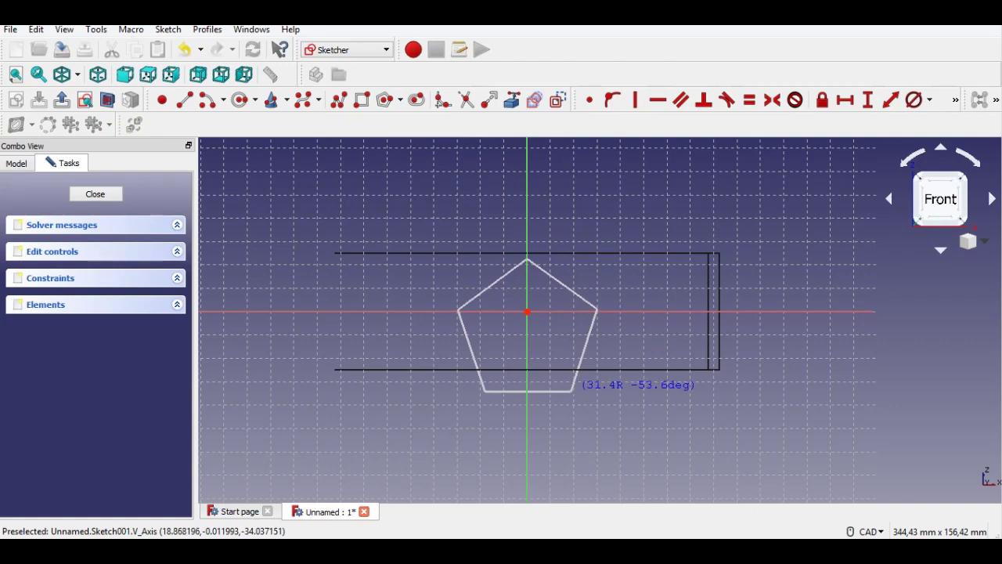
click(571, 390)
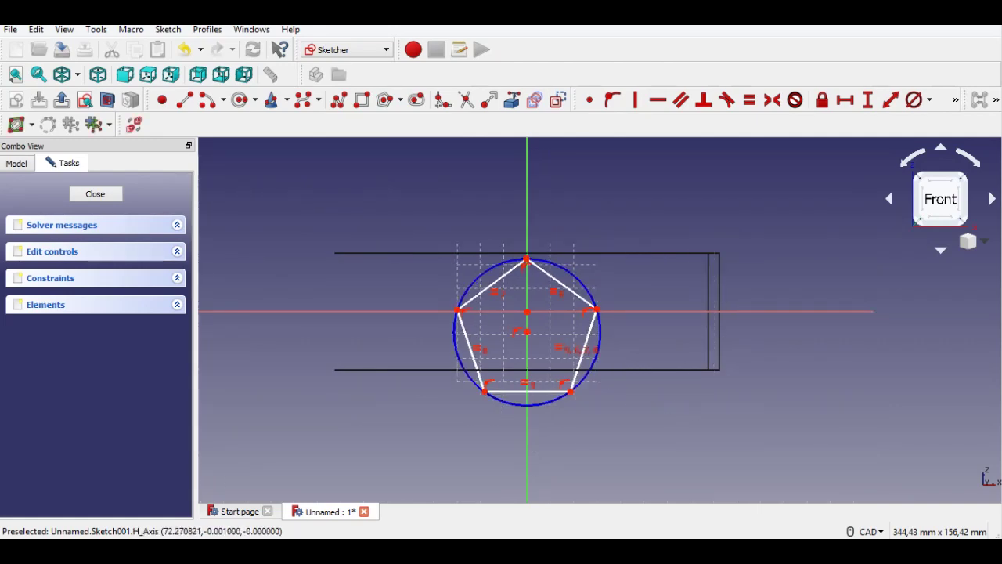
Step: Constrain the pentagon's bottom side to be horizontal and set its length to 17.75 mm
click(536, 392)
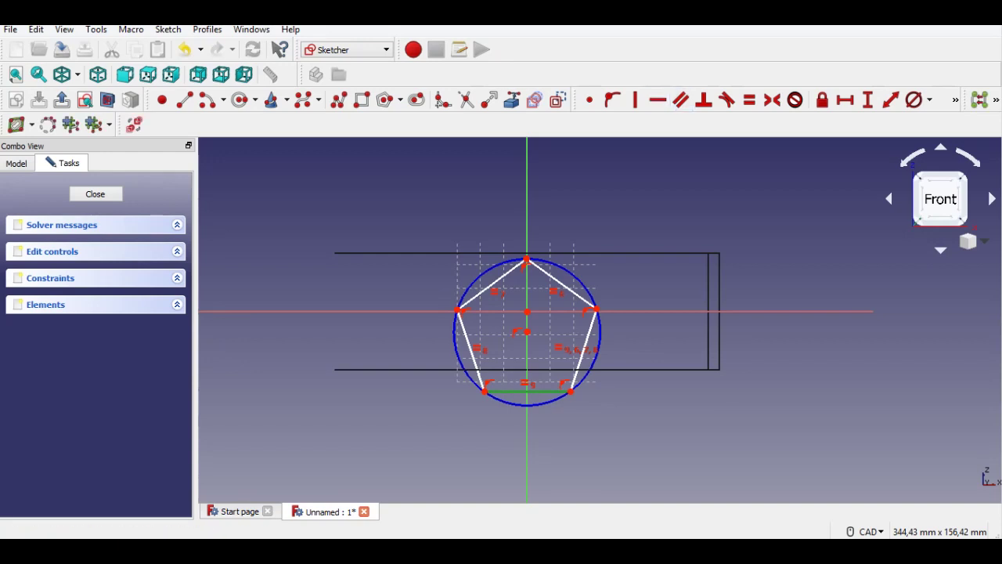
click(658, 100)
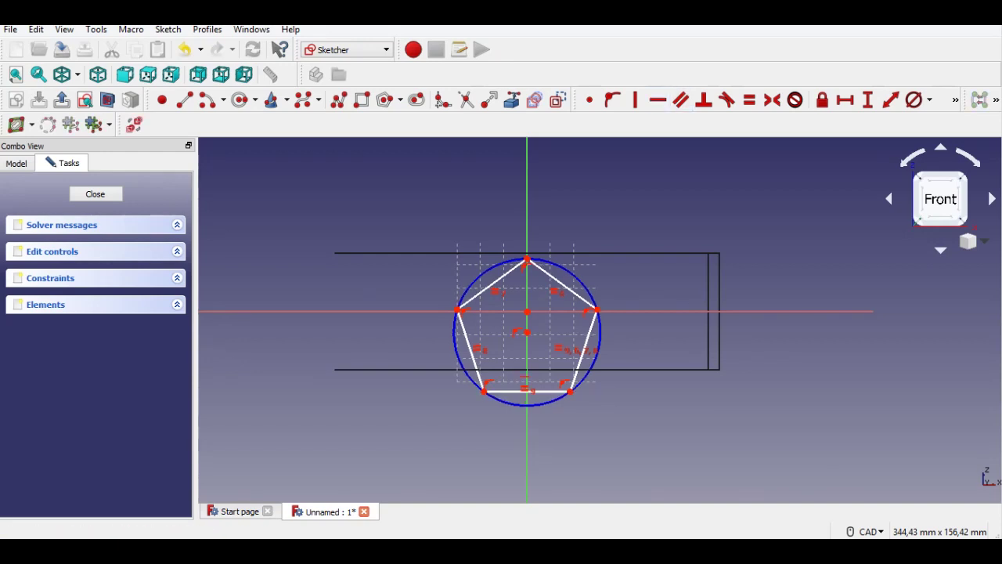
scroll(599, 394, up, 2)
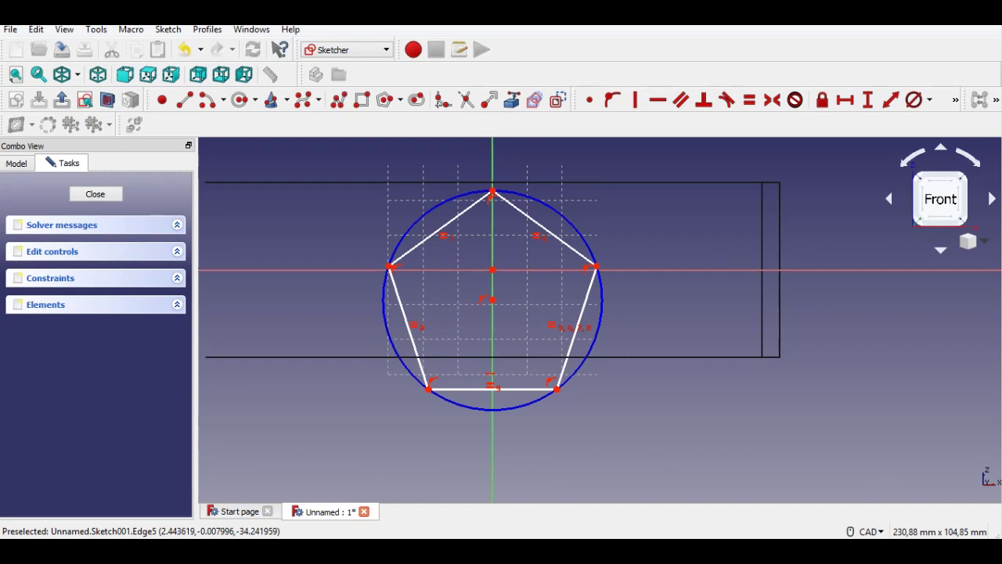
click(516, 388)
key(l)
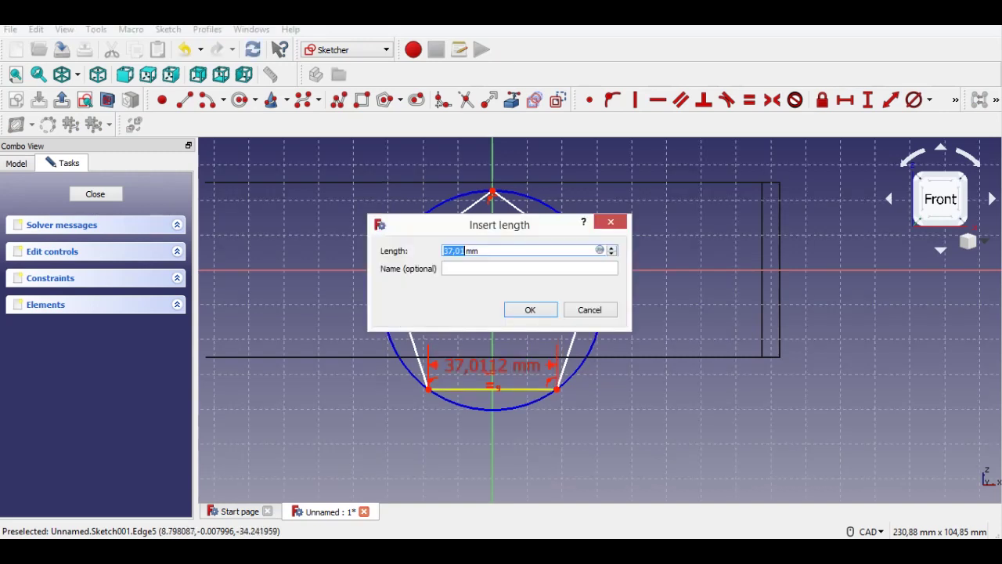
text(1)
key(Return)
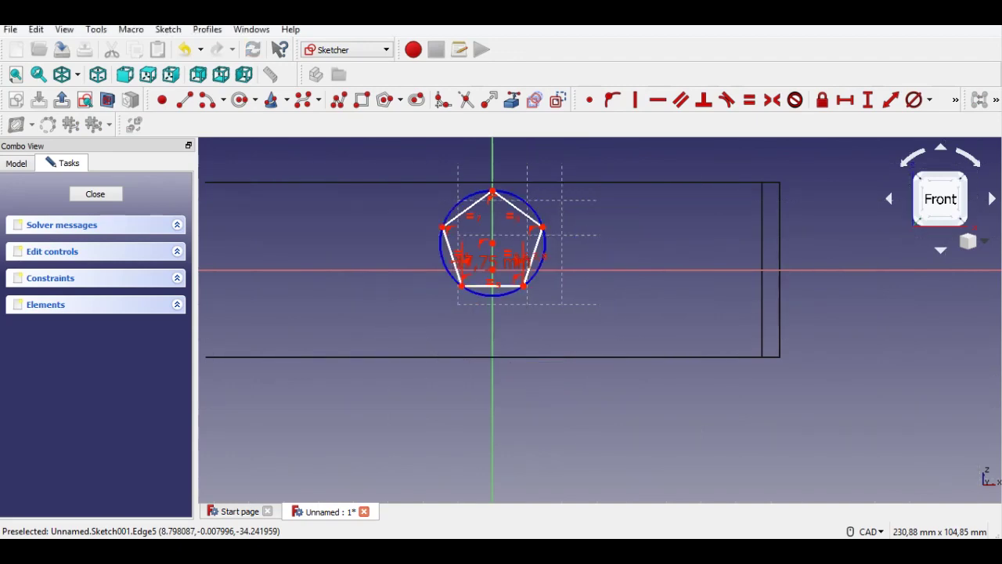
Step: Draw a closed five-pointed star as a polyline connecting the pentagon's non-adjacent vertices
middle_drag(493, 250, 510, 312)
scroll(512, 339, up, 2)
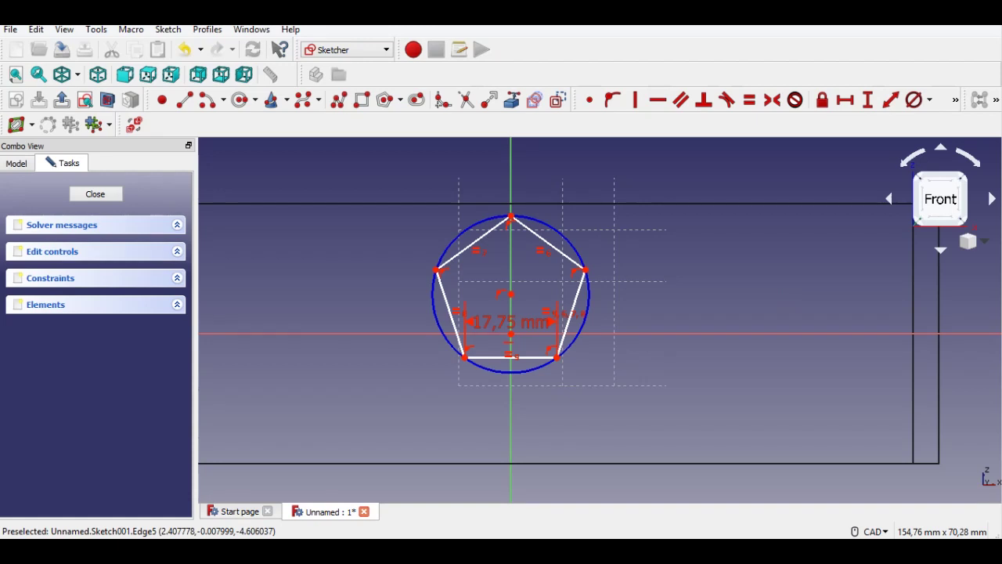
click(339, 100)
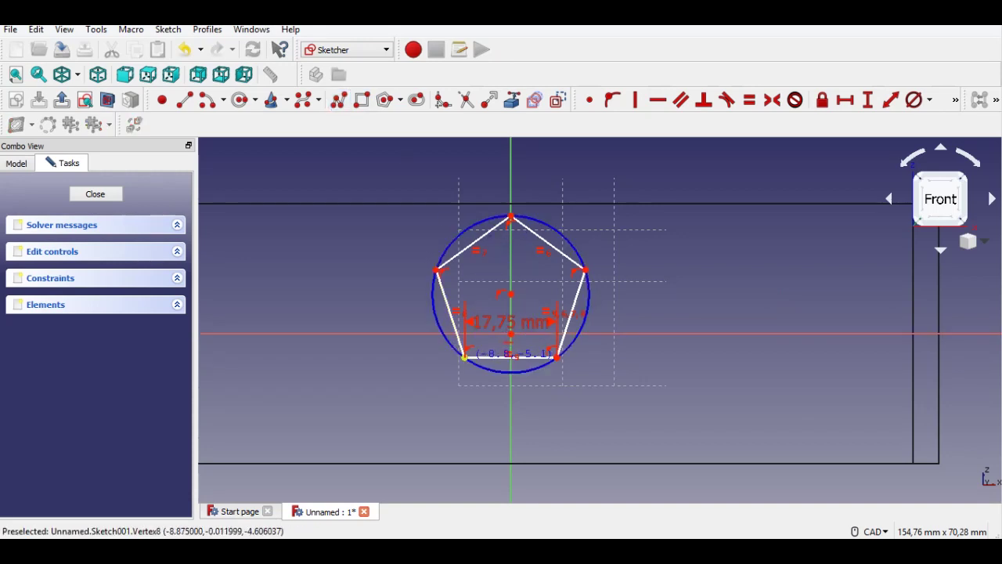
click(465, 357)
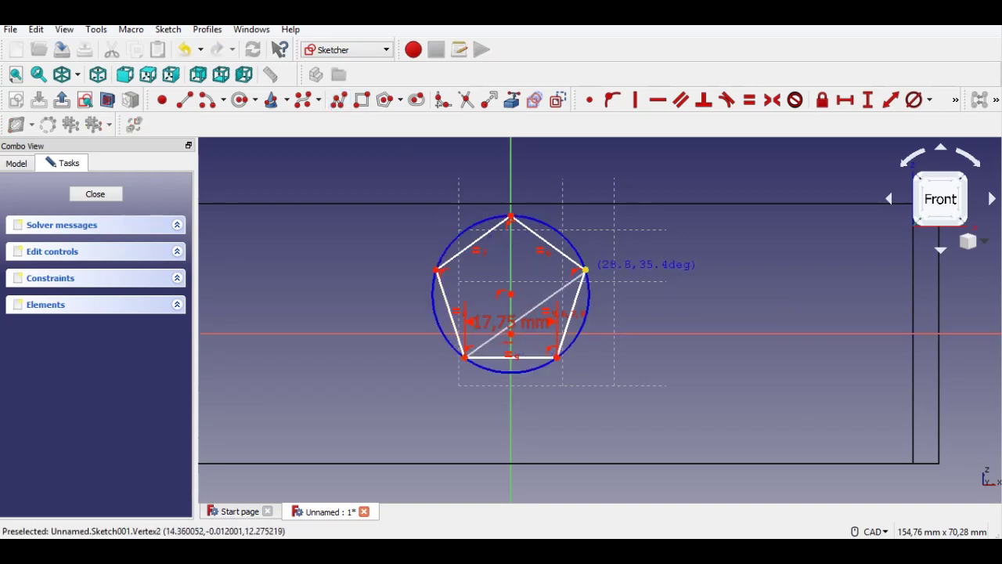
click(585, 270)
scroll(585, 270, up, 4)
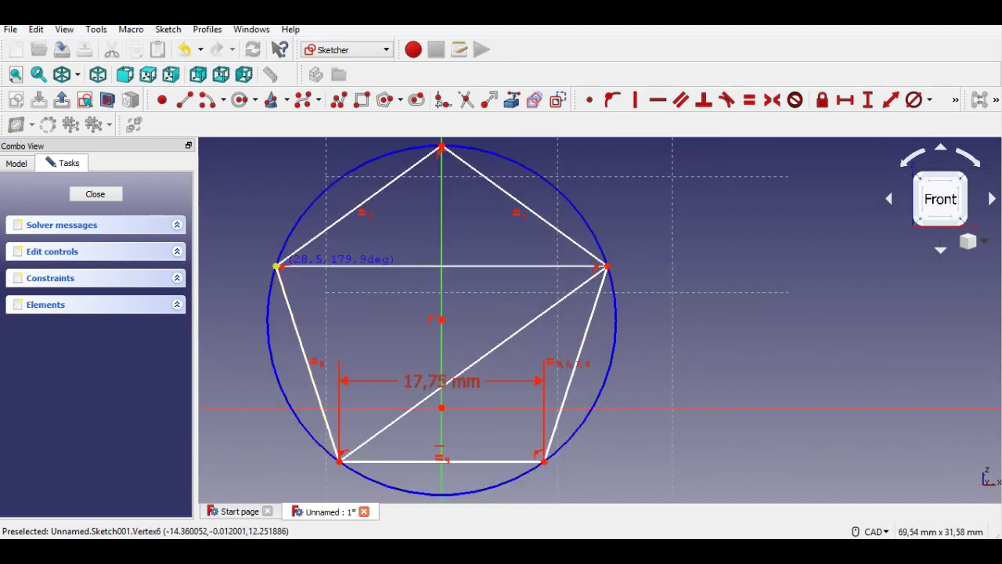
click(278, 267)
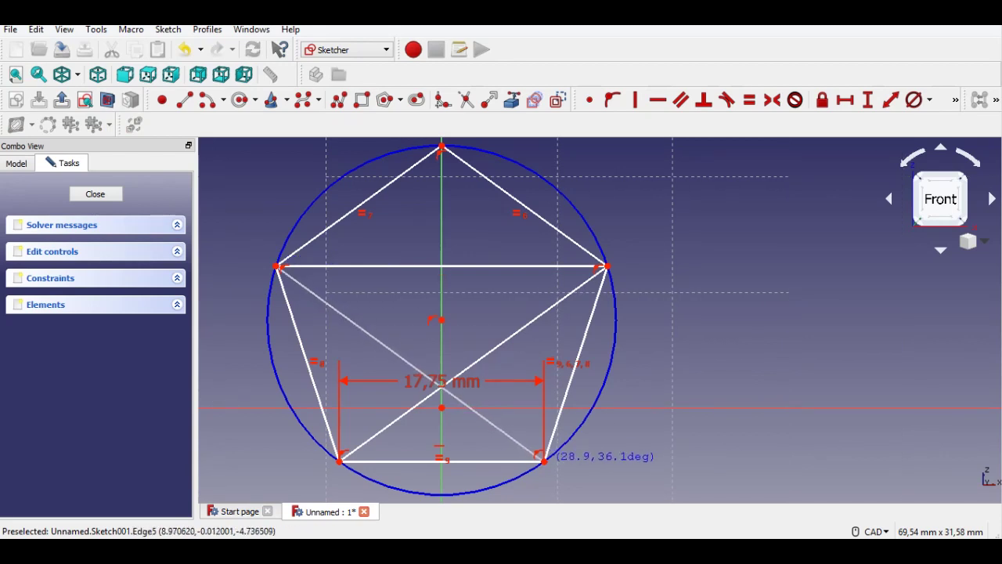
click(543, 459)
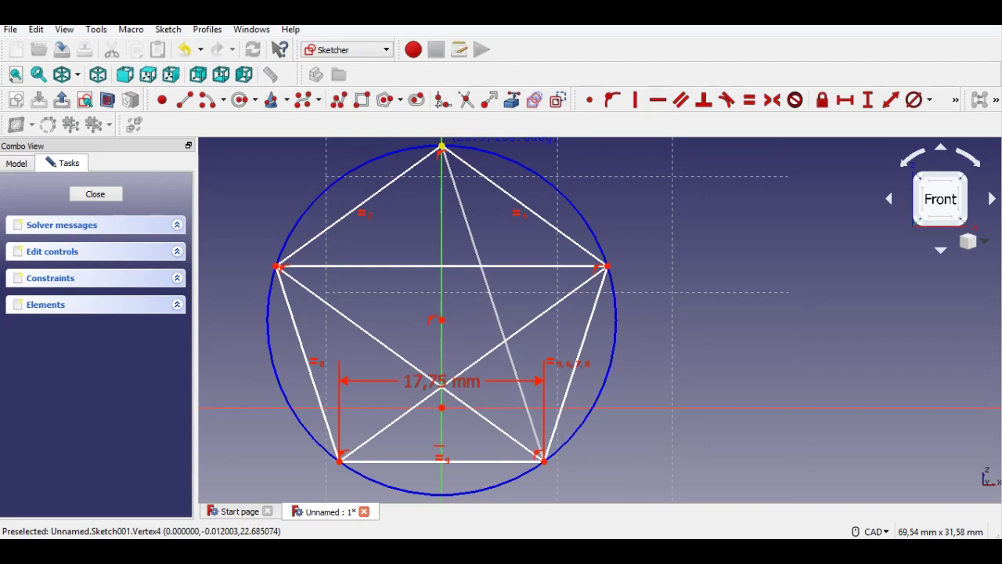
click(442, 147)
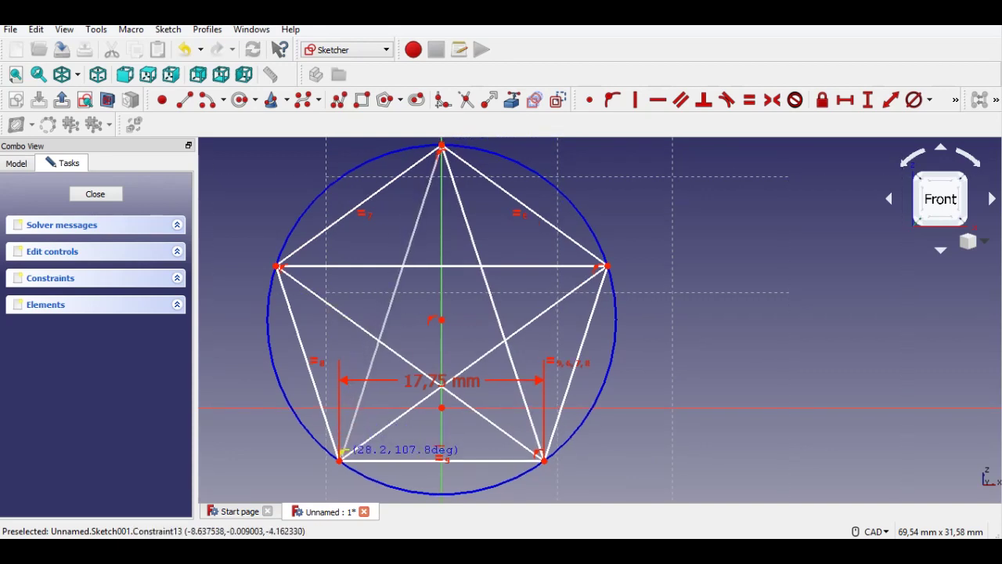
click(338, 458)
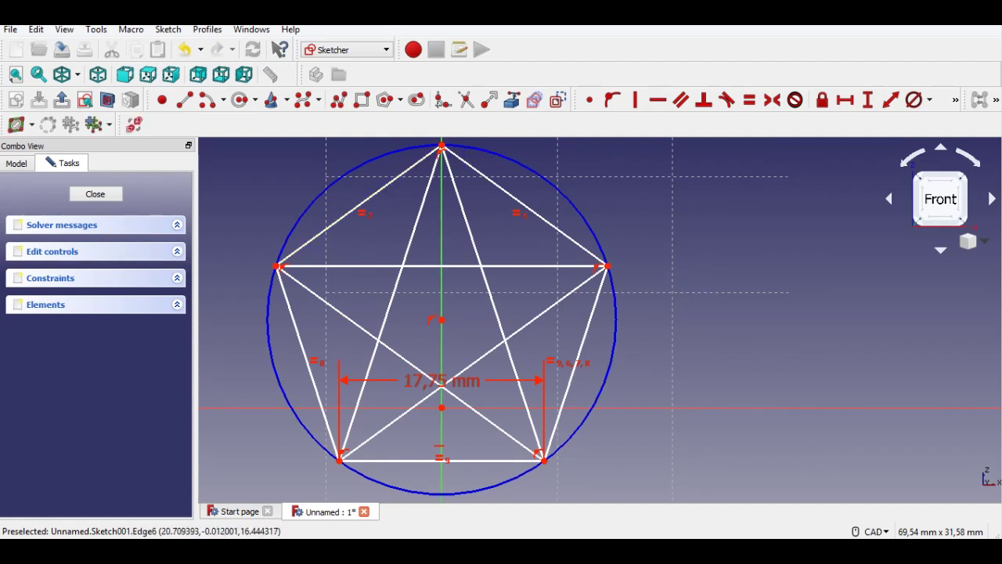
Step: Trim away the inner crossing segments of all five star lines, leaving only the star's outline inside the pentagon
scroll(548, 268, down, 2)
middle_drag(546, 331, 546, 298)
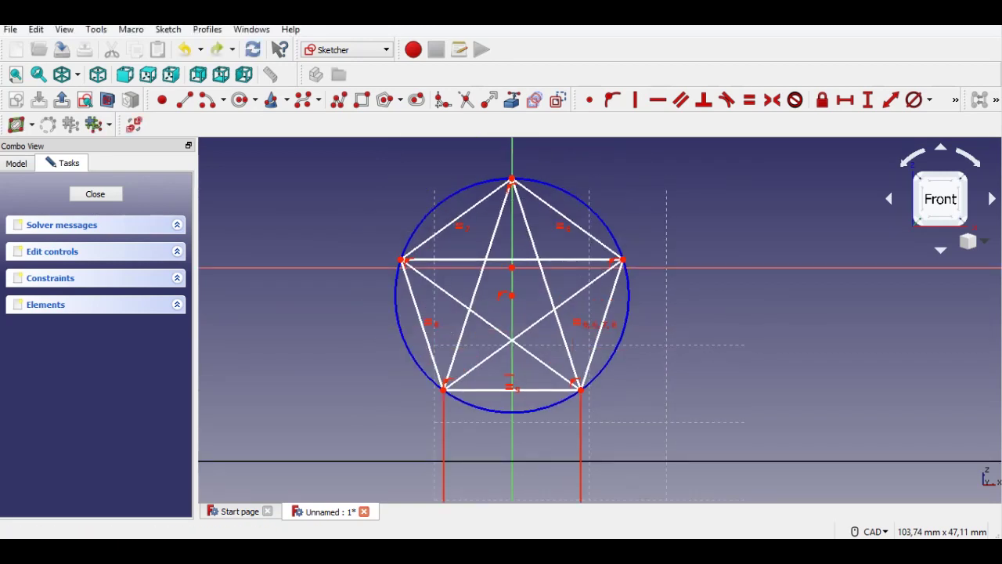
scroll(651, 327, down, 2)
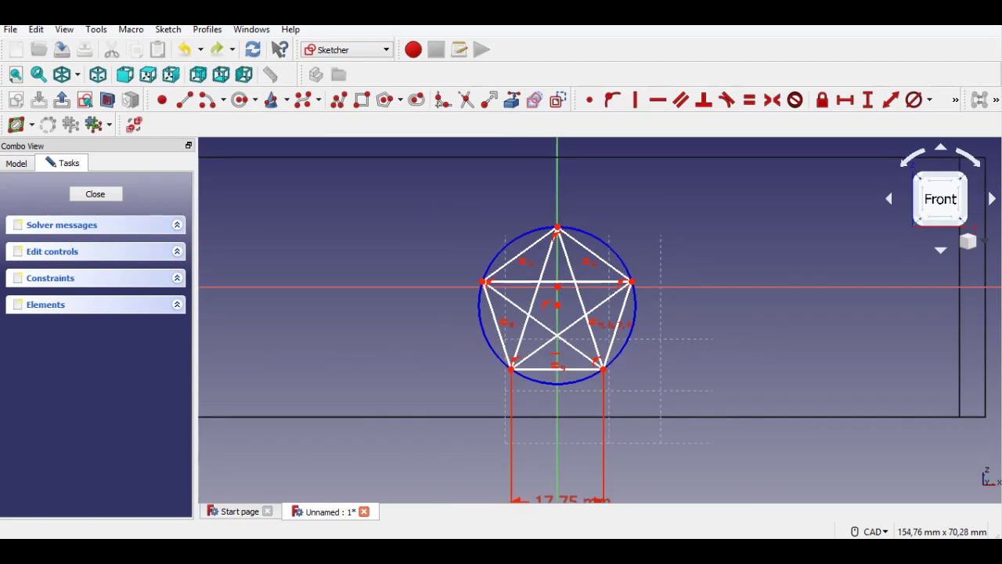
scroll(631, 321, up, 5)
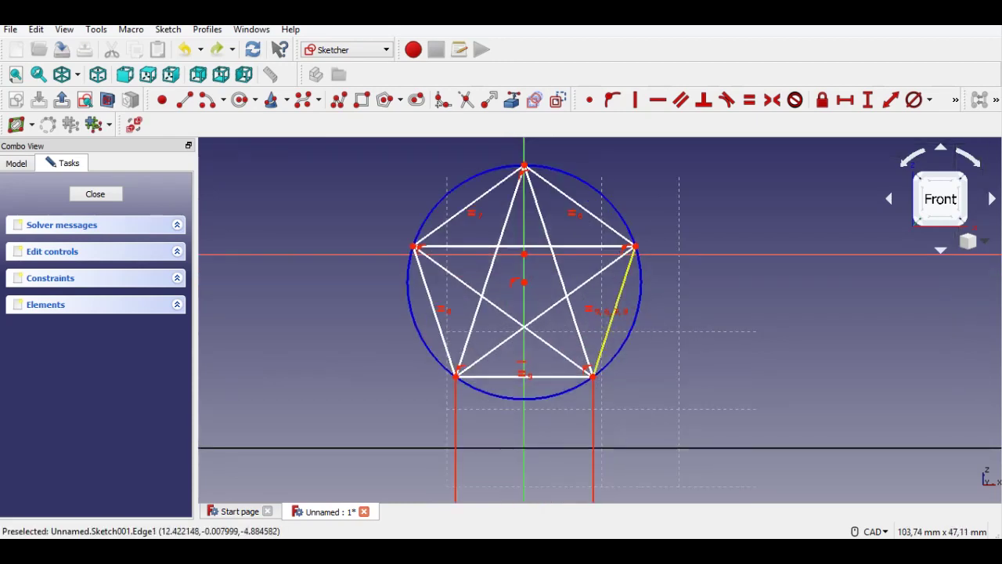
scroll(618, 356, down, 4)
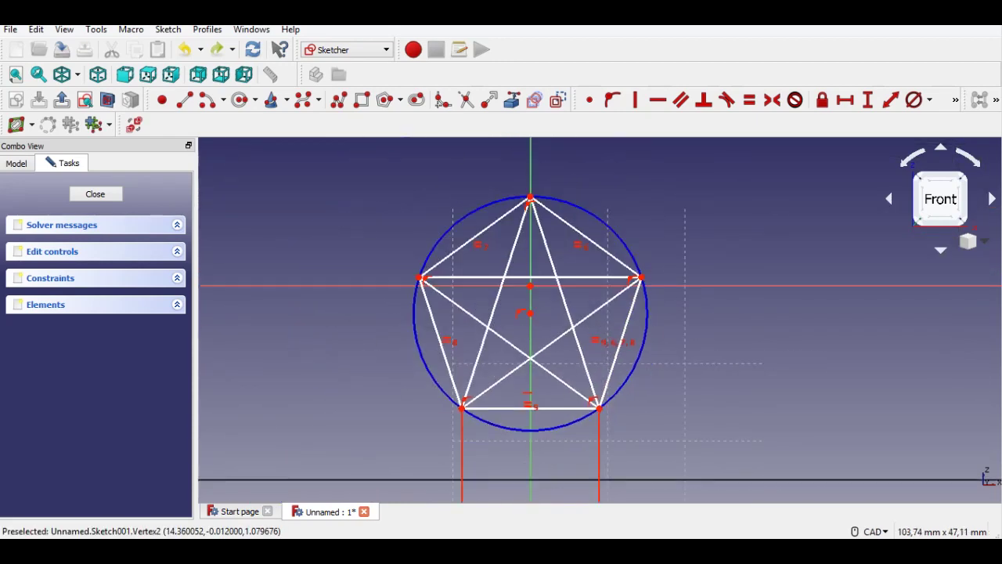
scroll(627, 357, up, 2)
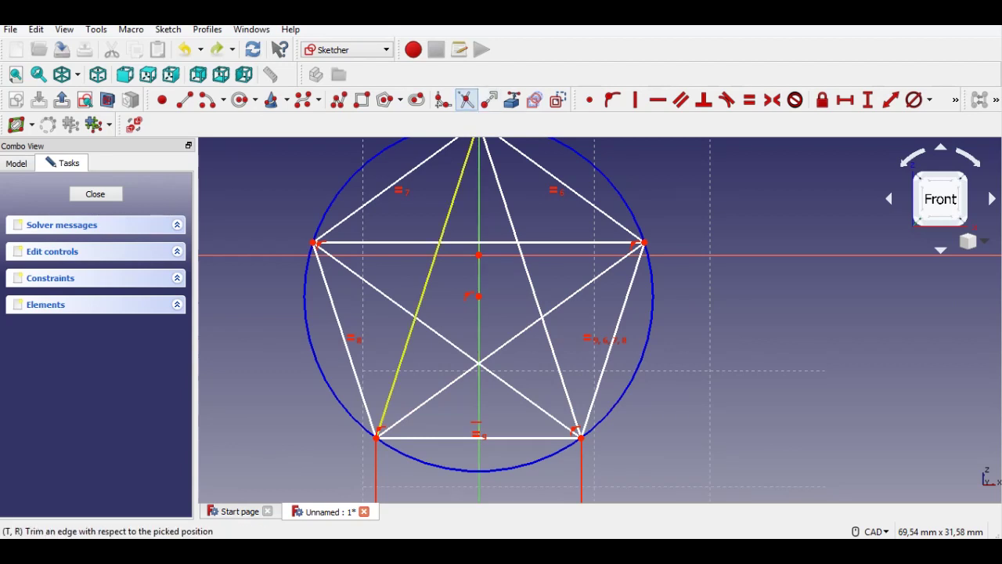
scroll(434, 282, down, 4)
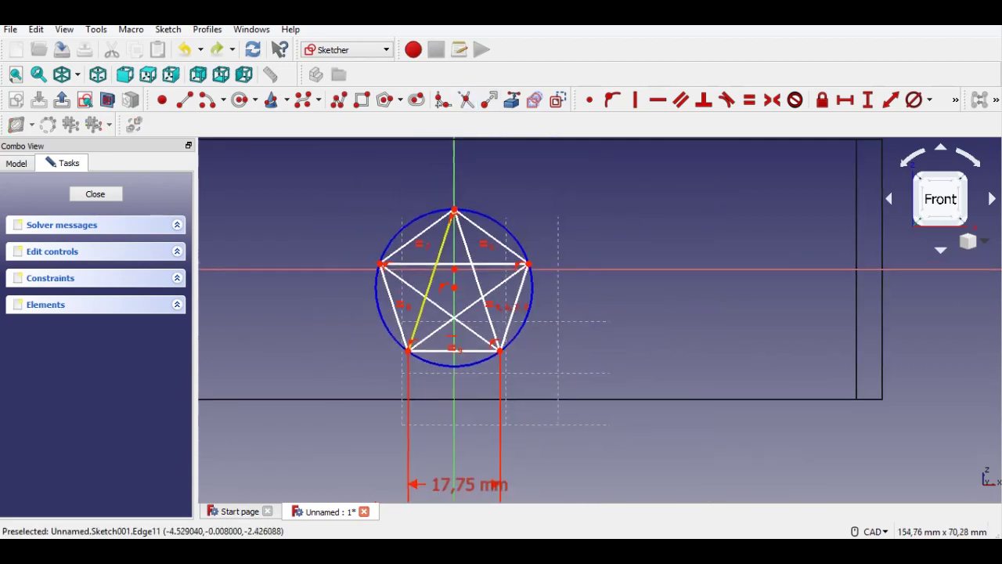
middle_drag(430, 282, 459, 315)
scroll(505, 290, up, 2)
click(462, 302)
click(506, 327)
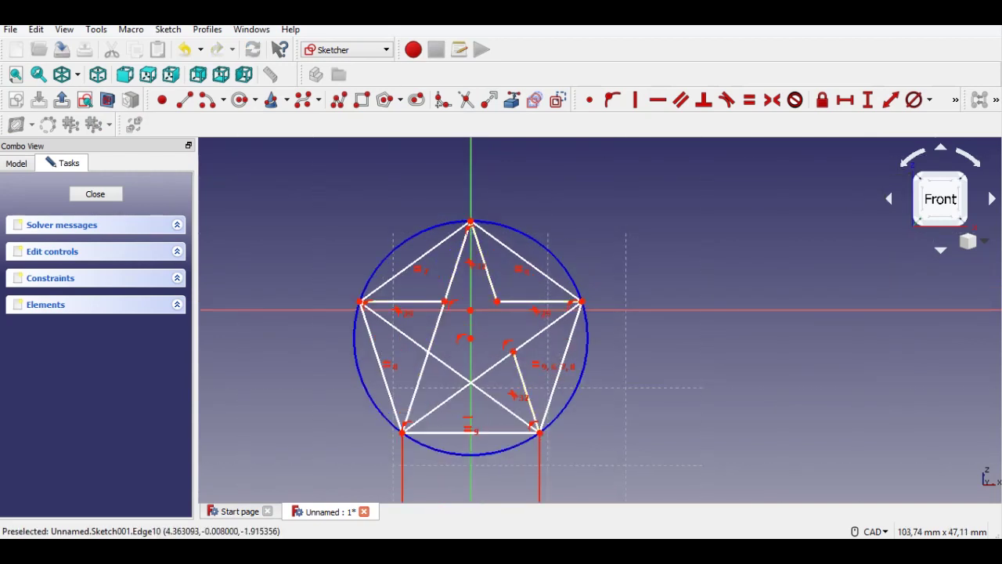
click(437, 326)
click(493, 363)
click(448, 365)
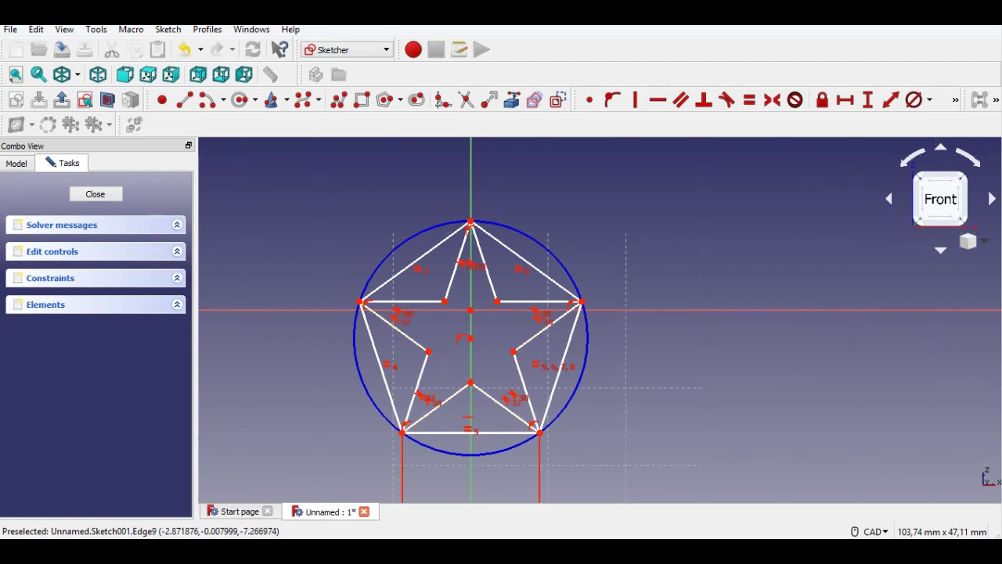
Step: Delete the construction circle and the pentagon's five sides so only the star outline remains
click(552, 255)
click(572, 330)
click(540, 271)
key(Delete)
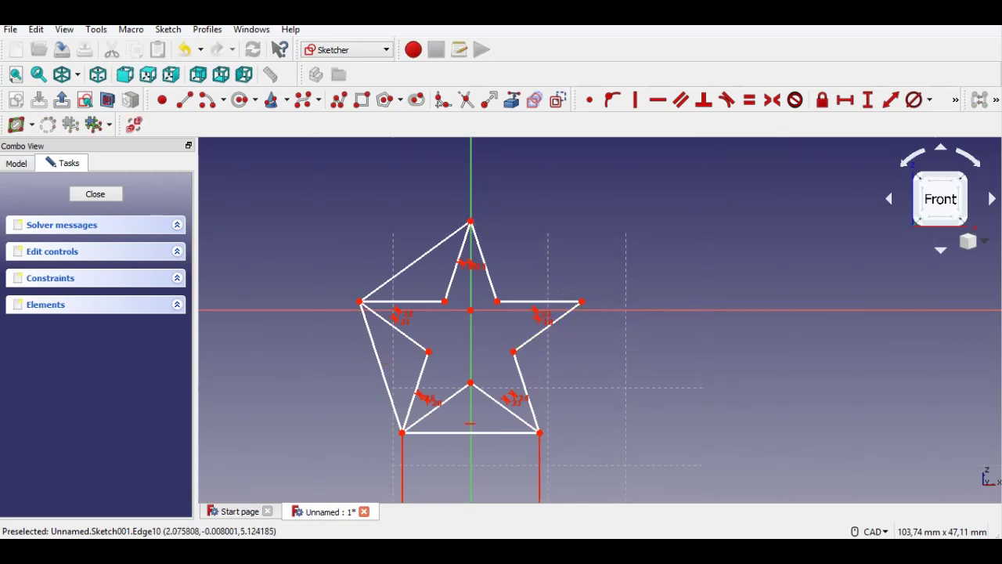
click(413, 266)
key(Delete)
click(368, 330)
key(Delete)
click(448, 432)
key(Delete)
Step: Dimension the distance between the star's left and right tips, accepting the current length, and place the dimension above the star
scroll(451, 433, down, 2)
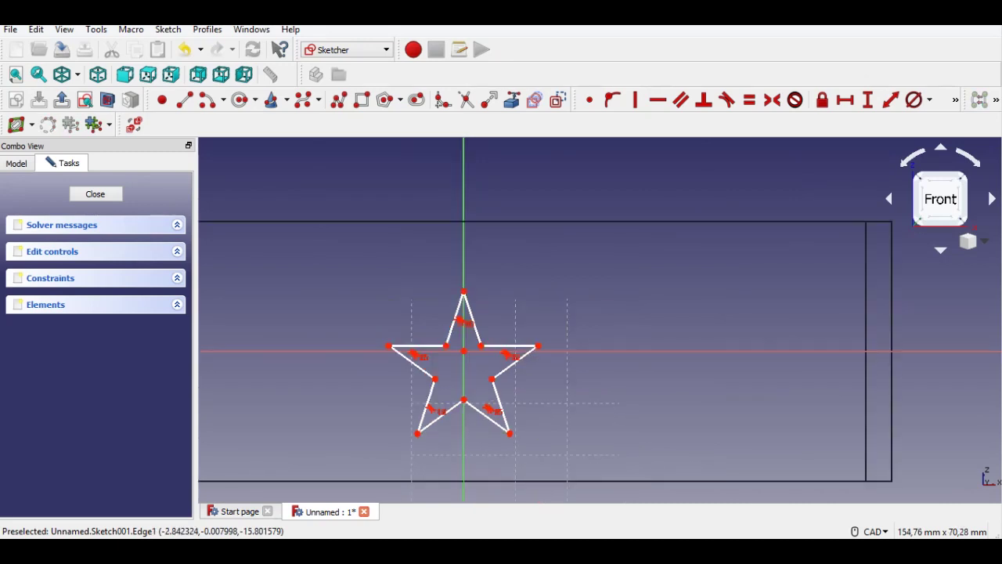
middle_drag(449, 423, 478, 386)
scroll(479, 386, up, 2)
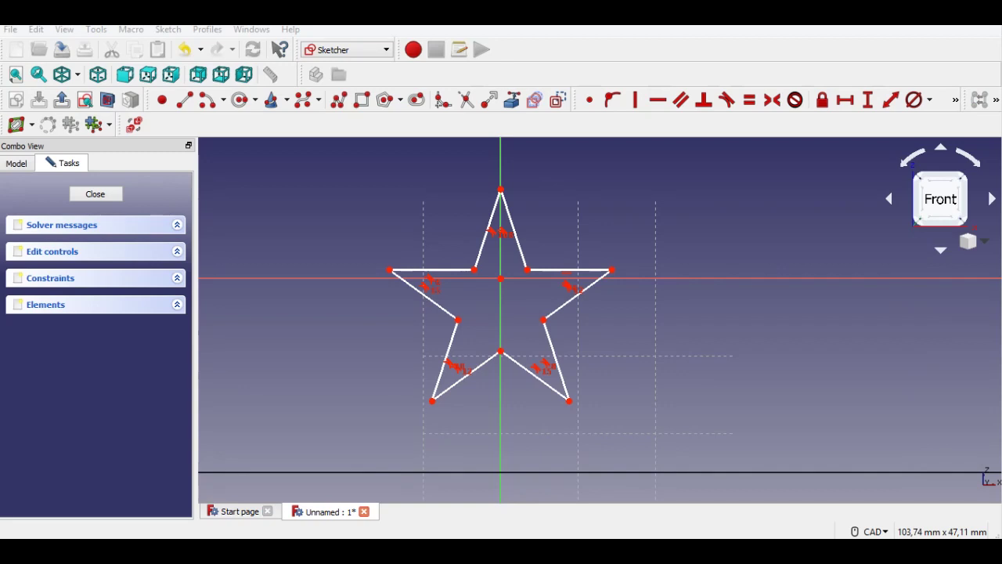
click(431, 270)
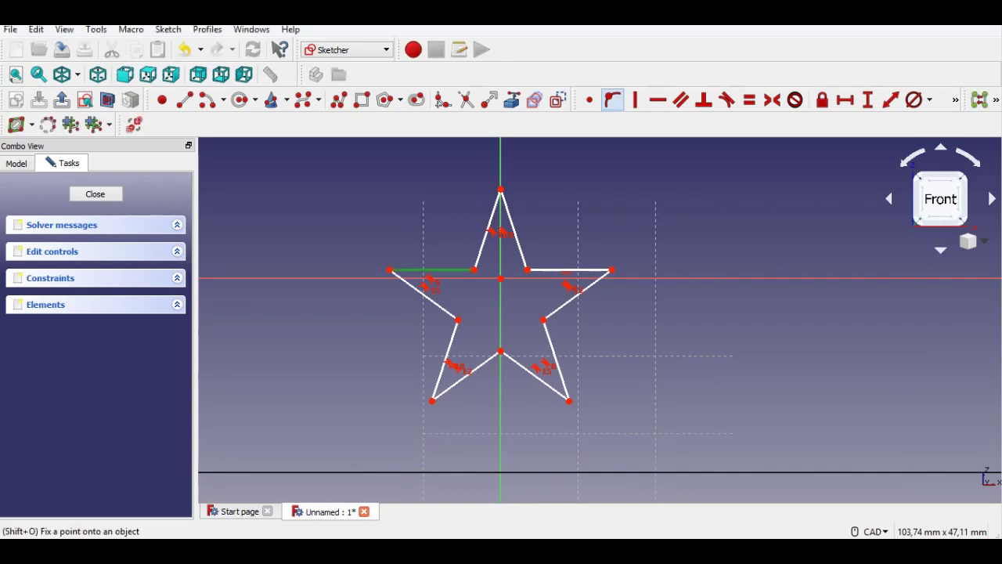
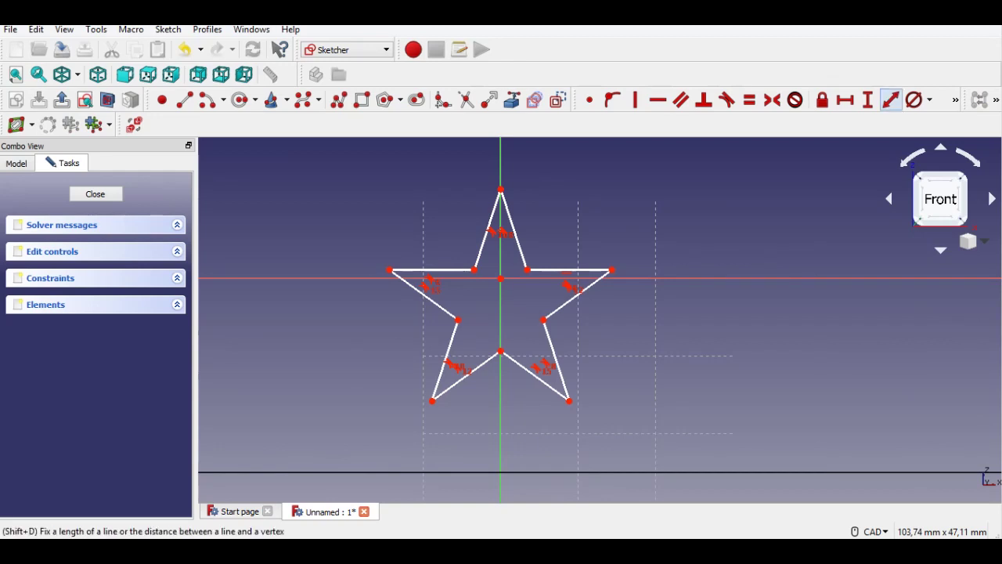
click(890, 100)
click(390, 270)
click(612, 270)
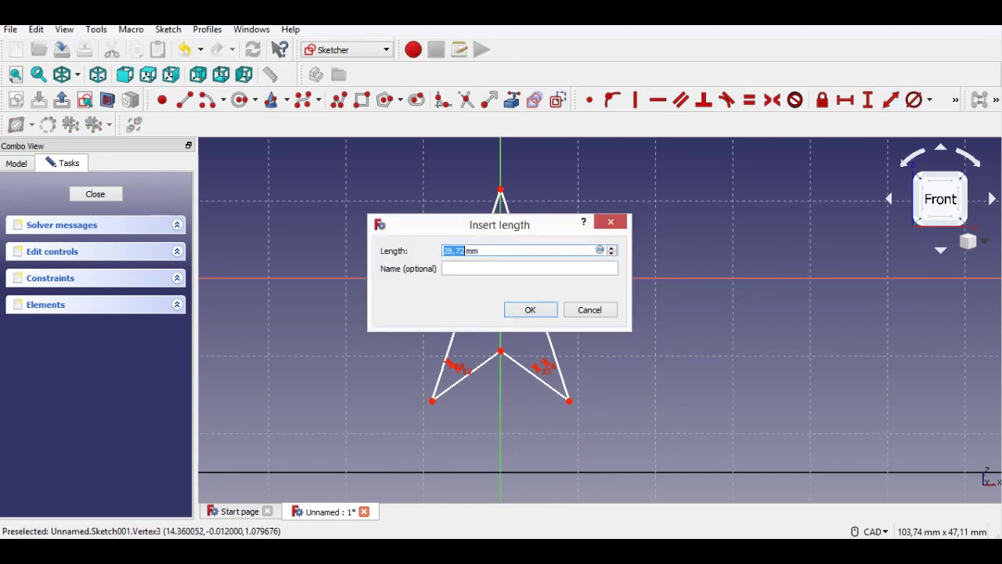
click(531, 309)
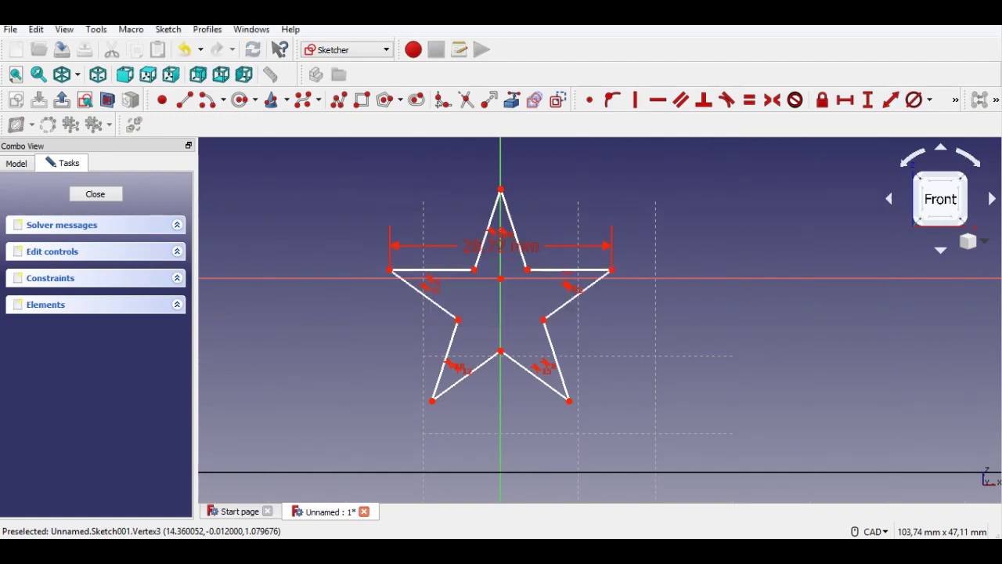
drag(501, 246, 501, 167)
Step: Dimension the vertical distance from upper to lower tip on both sides of the star, keeping the current lengths, with the right dimension outside
scroll(668, 376, down, 2)
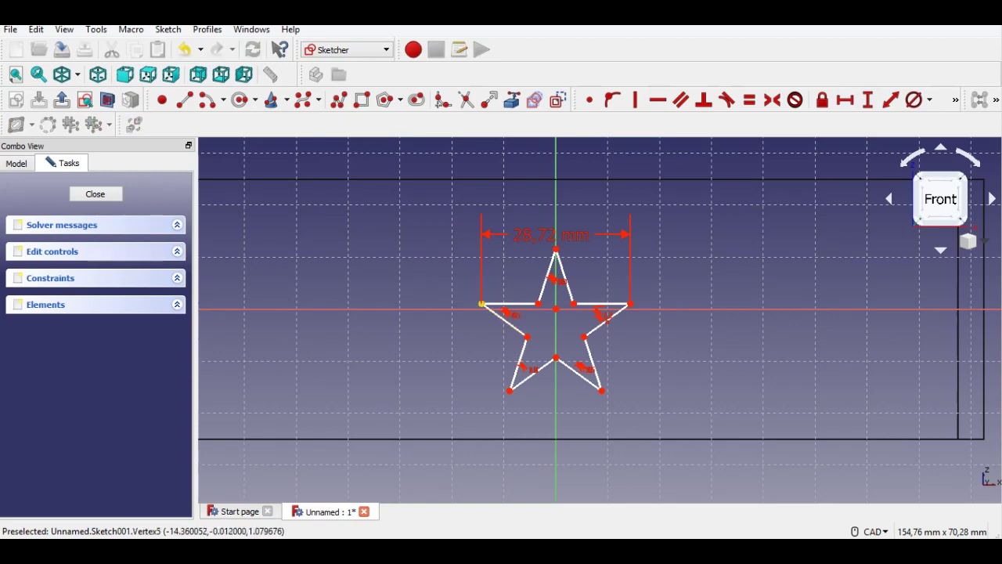
click(483, 304)
click(510, 390)
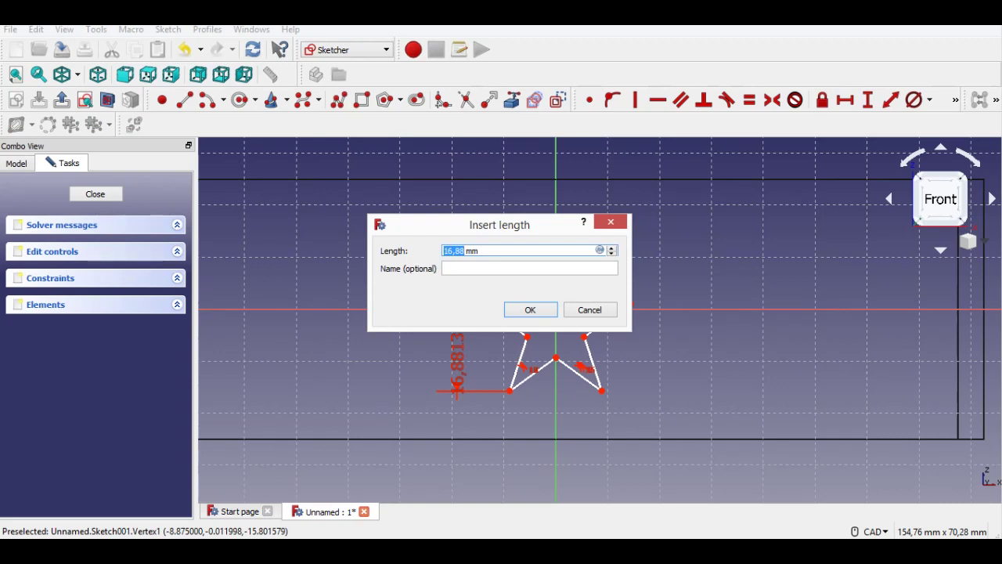
click(530, 310)
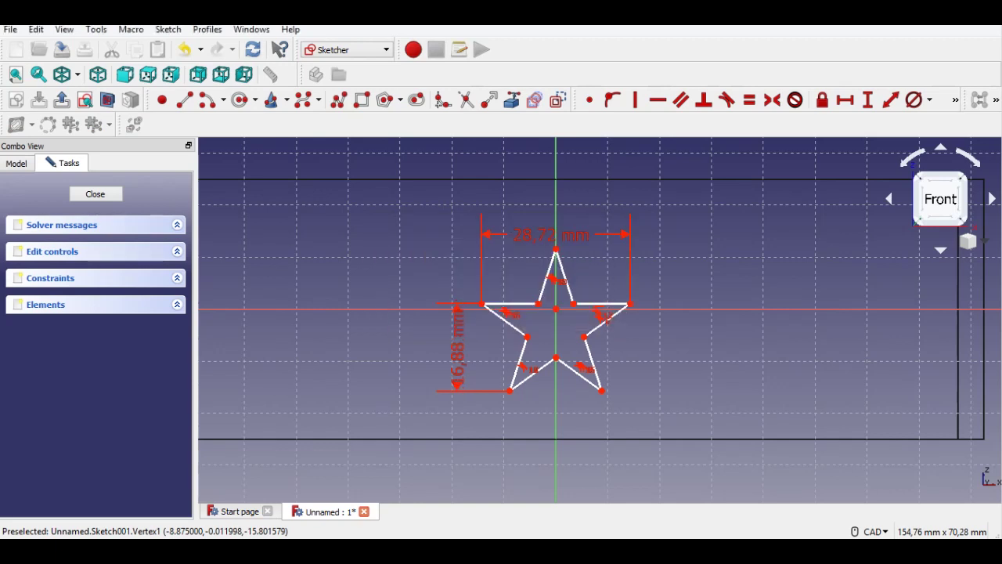
click(601, 390)
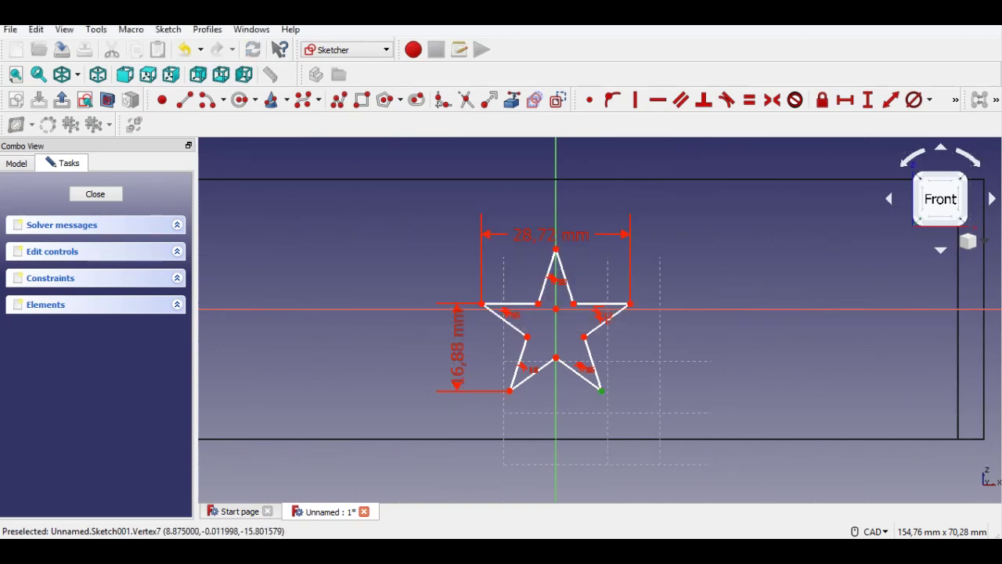
click(630, 303)
key(i)
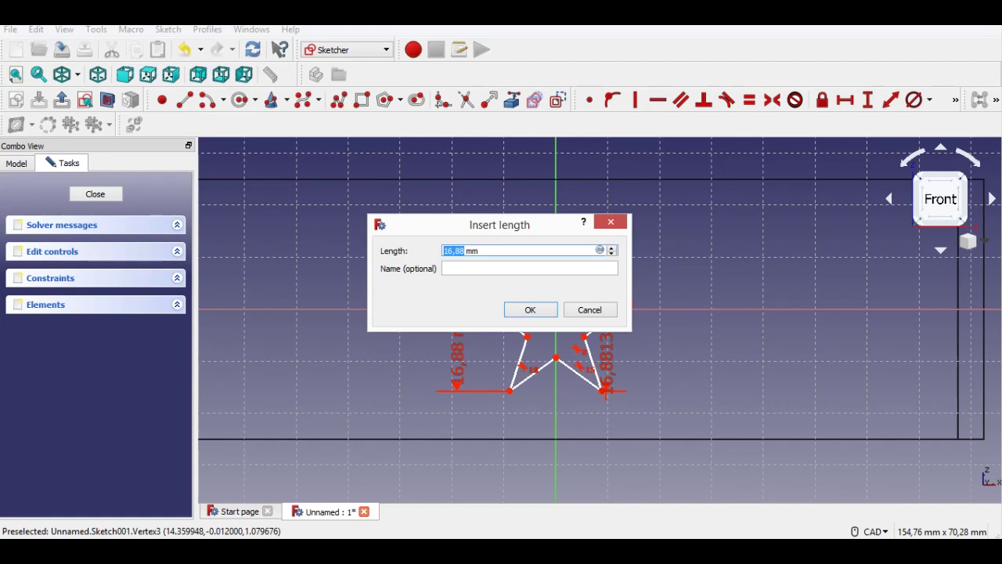
key(Return)
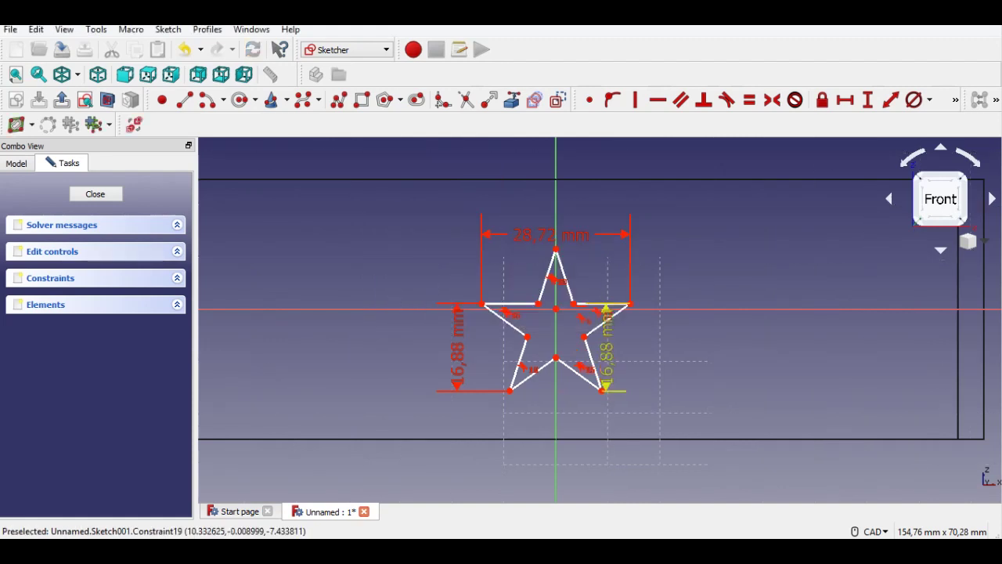
drag(635, 348, 662, 348)
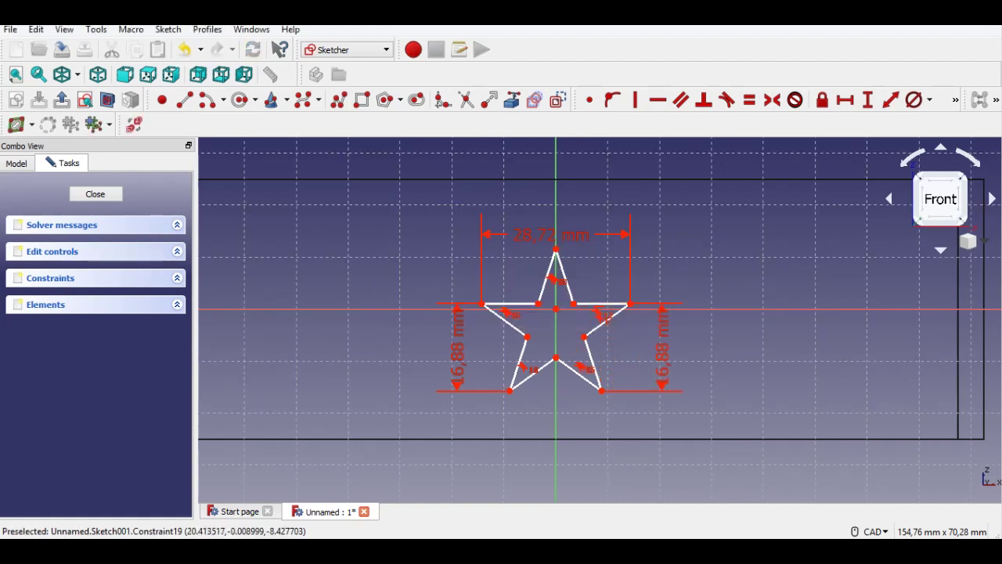
Step: Project the ring's right outer edge into the sketch and set the vertical distance from its lower end to the star's bottom inner corner to 19 mm
mouse_move(671, 377)
middle_down()
mouse_move(672, 348)
mouse_move(618, 352)
middle_up()
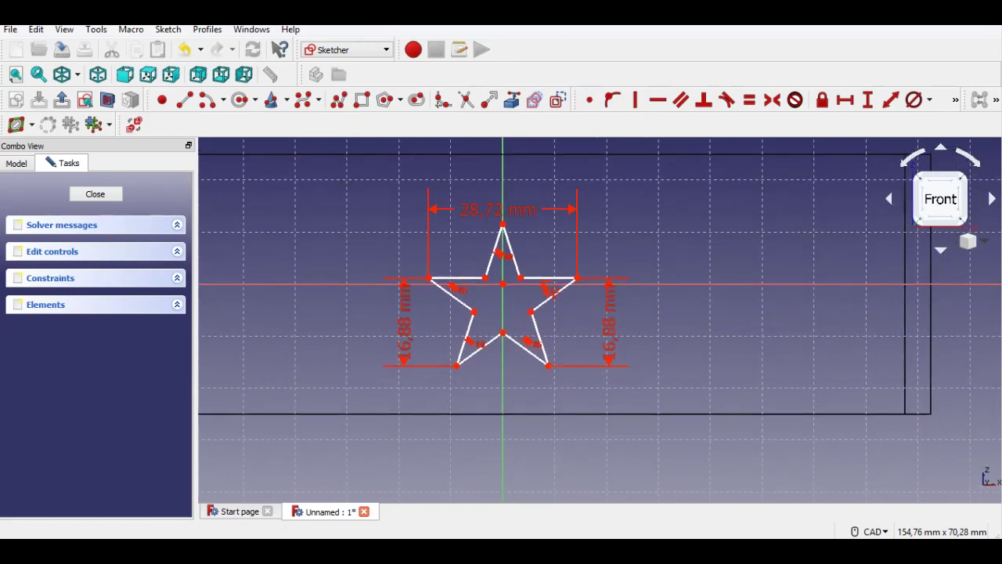
right_click(609, 161)
key(Escape)
click(512, 99)
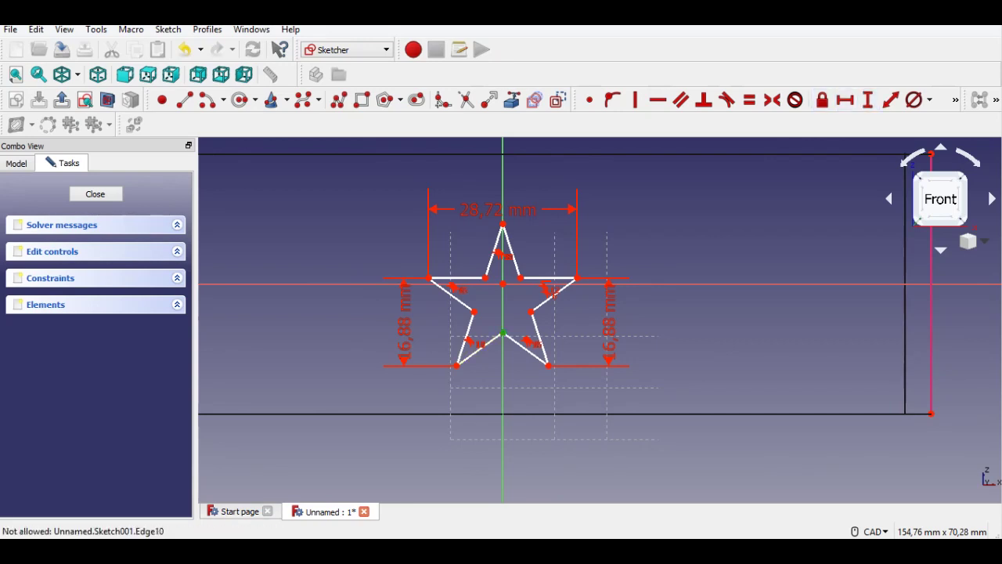
click(931, 413)
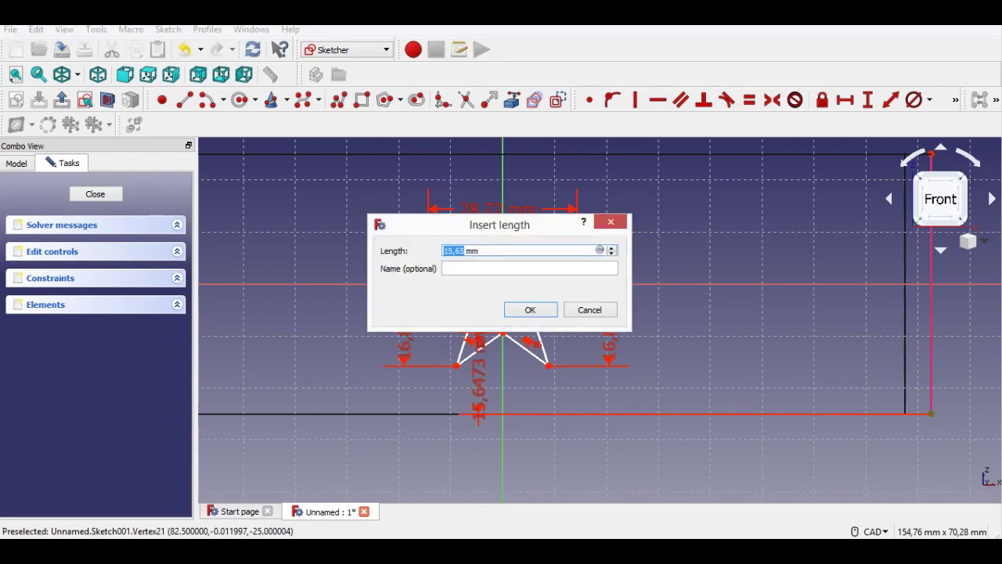
text(19)
key(Return)
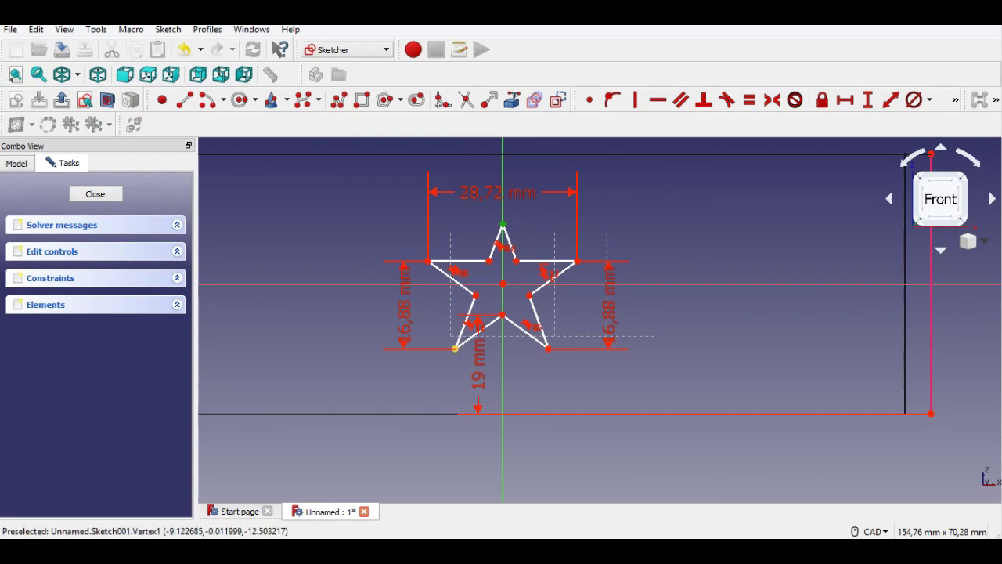
Step: Constrain the vertical distance from the star's top tip to its lower-left tip to 27,58 mm, placing the dimension left of the star
click(455, 348)
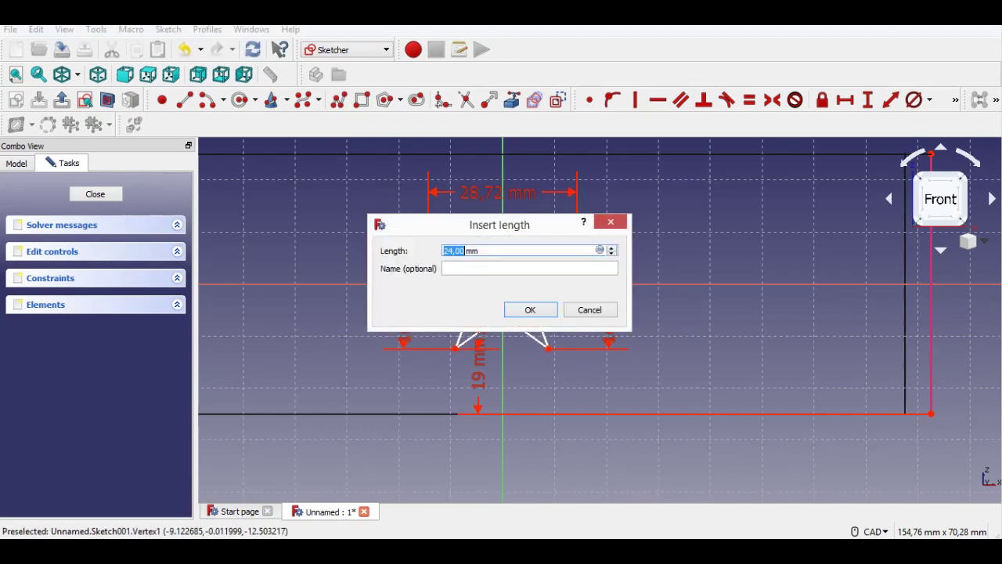
text(24,88)
key(Return)
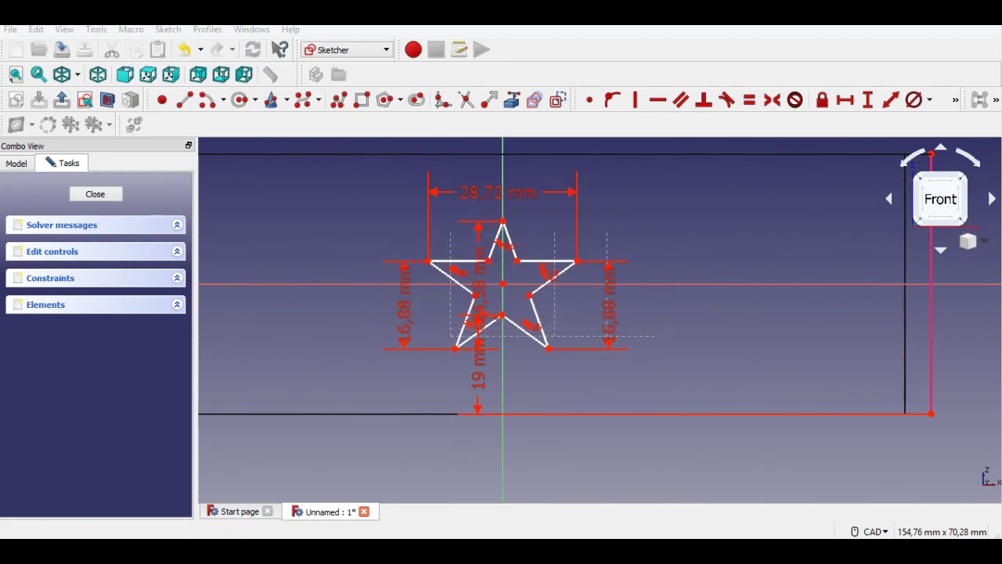
drag(474, 292, 335, 296)
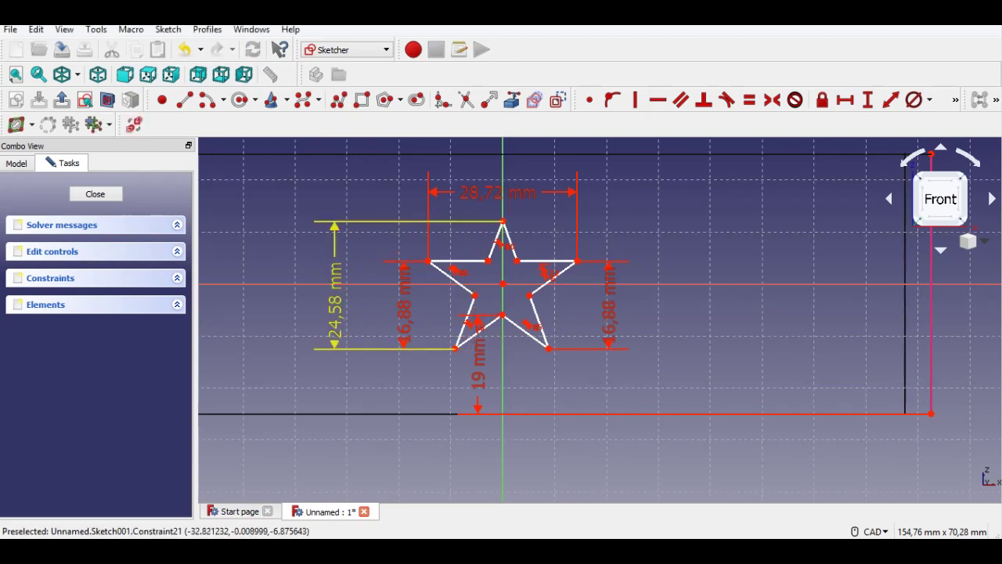
double_click(335, 296)
text(27,58)
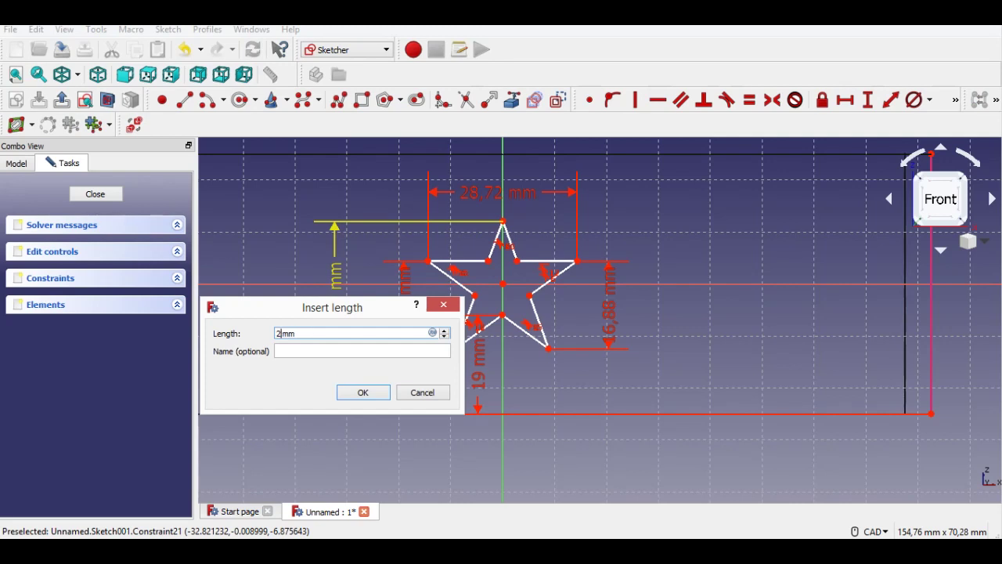
key(Return)
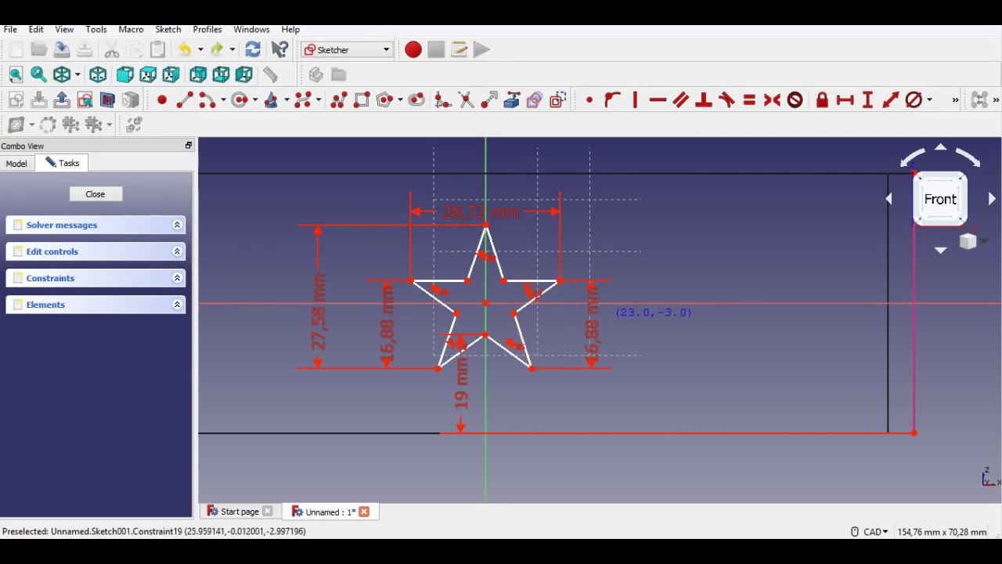
Step: Draw a circle to the right of the star and set its diameter to 6 mm
scroll(607, 313, up, 4)
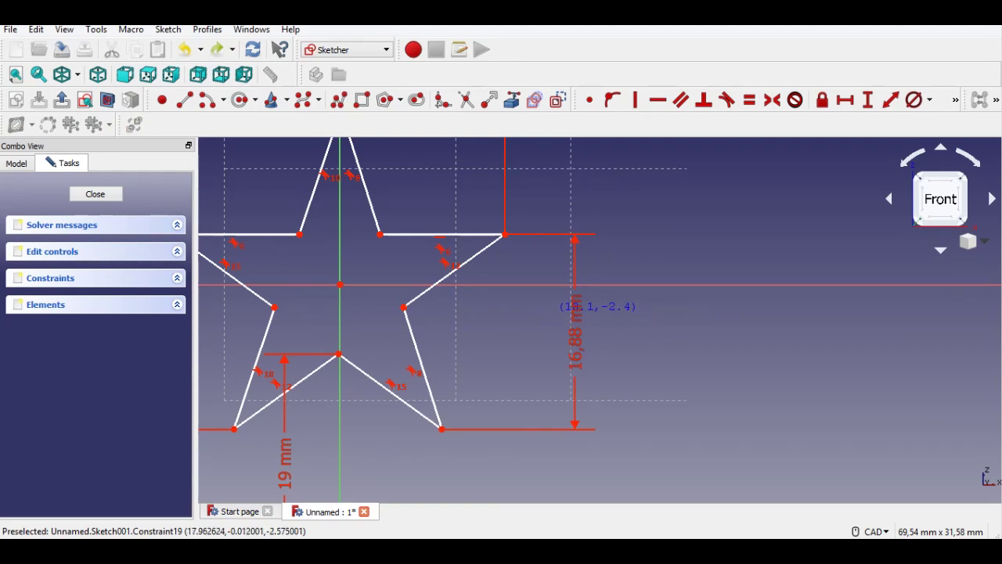
click(644, 315)
click(657, 335)
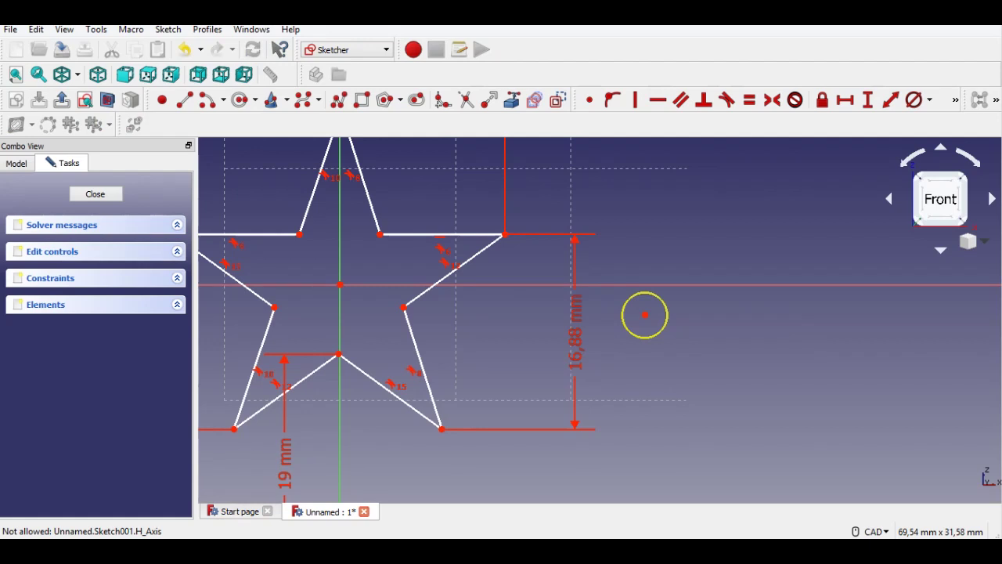
click(644, 314)
text(6)
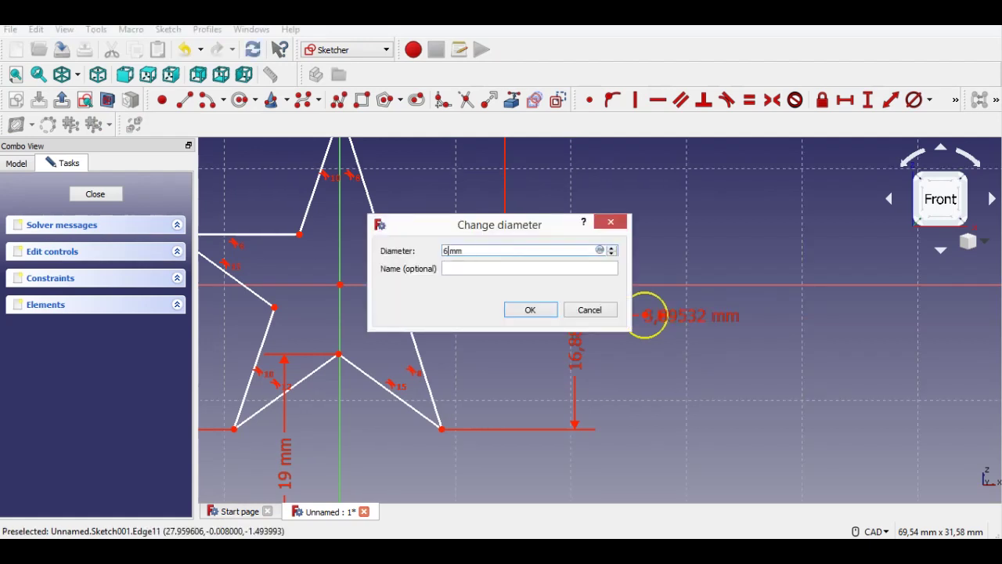
key(Return)
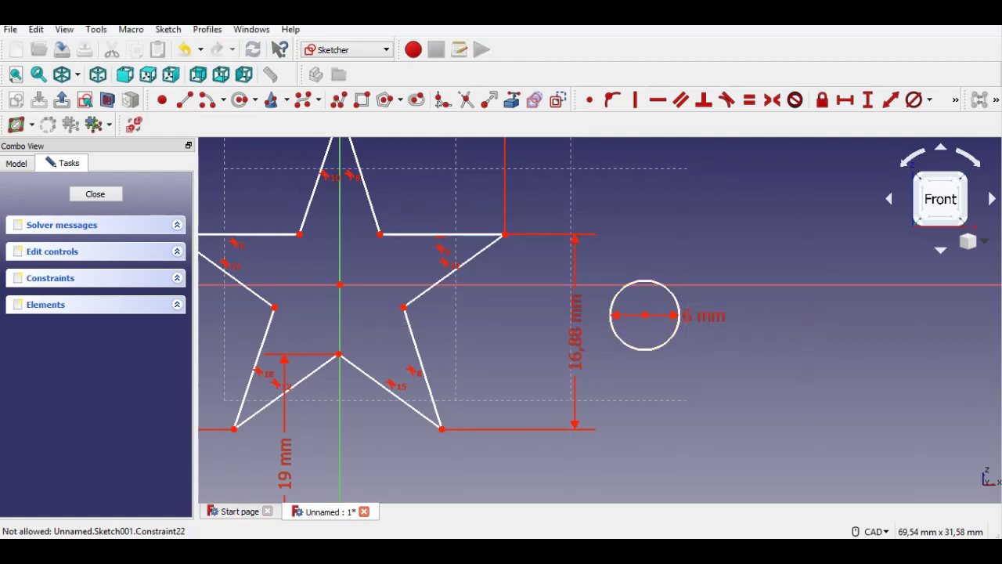
Step: Align the circle's centre horizontally with the star's right inner corner
click(644, 315)
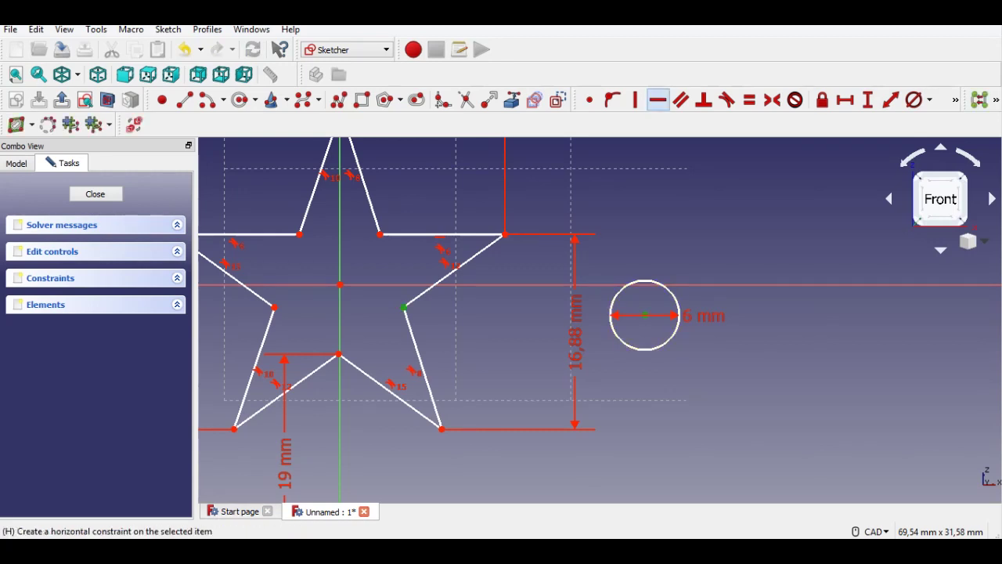
click(657, 99)
right_click(695, 382)
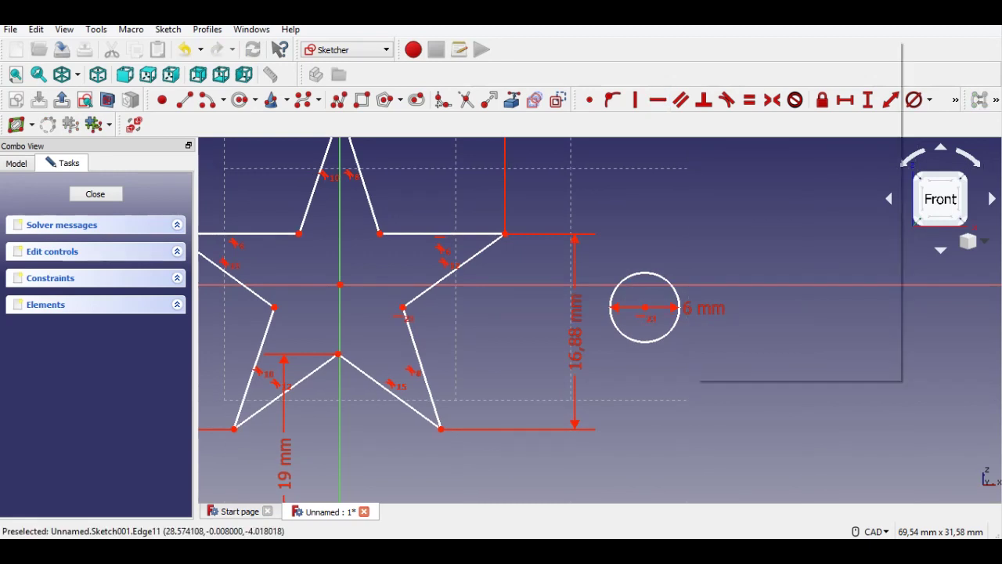
key(Escape)
Step: Set the horizontal distance from the star's right inner corner to the circle's centre to 15 mm and place the dimension above them
click(845, 100)
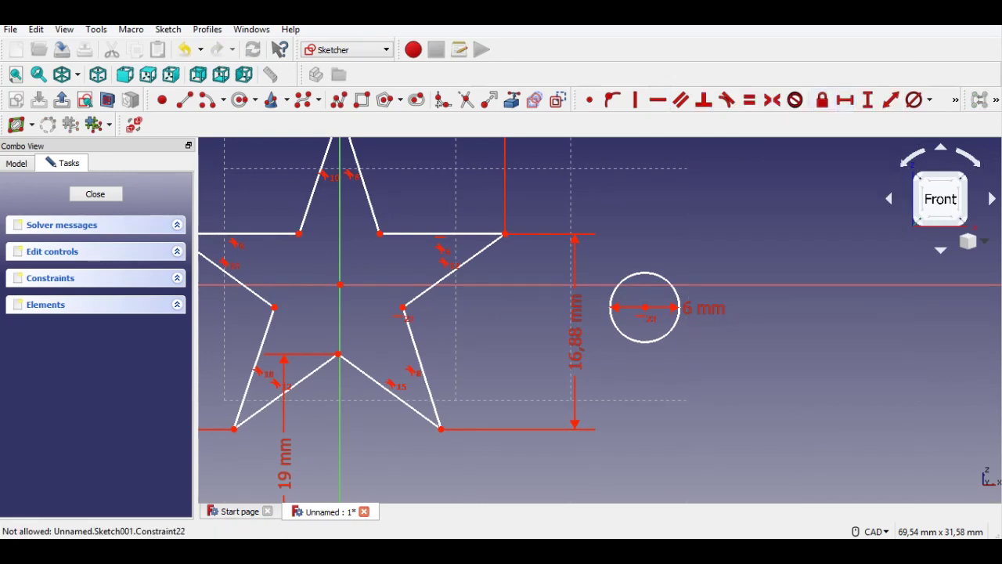
click(644, 307)
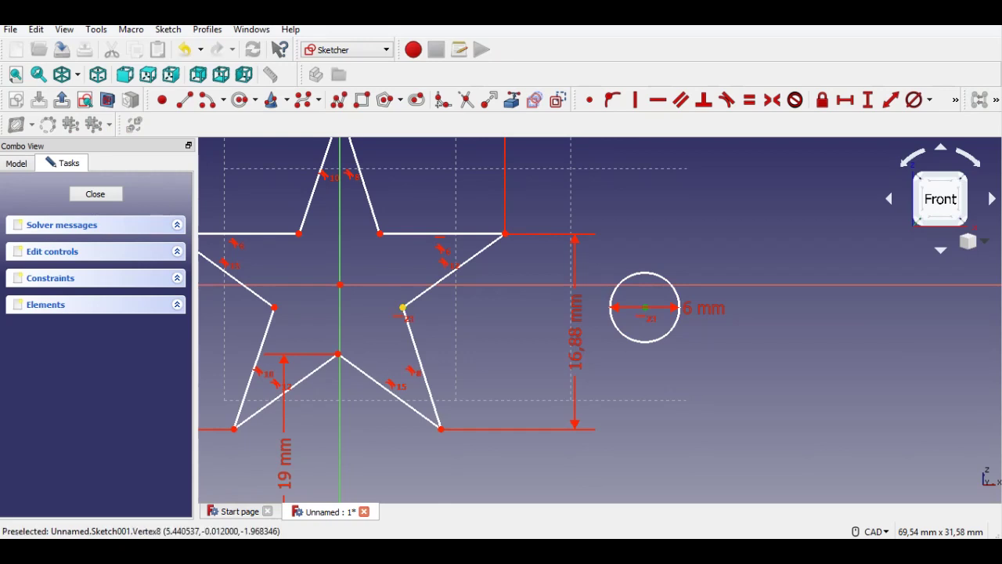
click(403, 308)
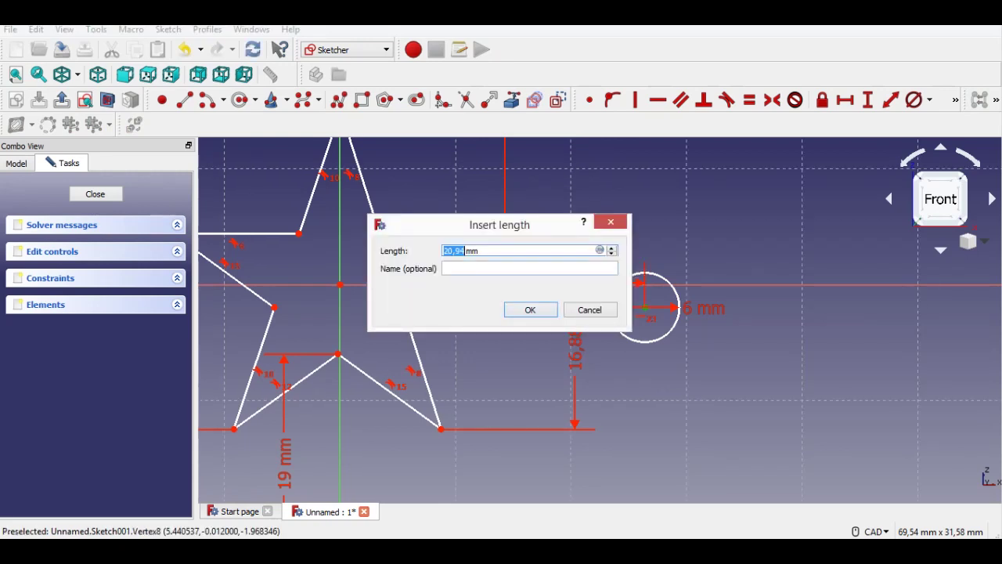
text(15)
key(Return)
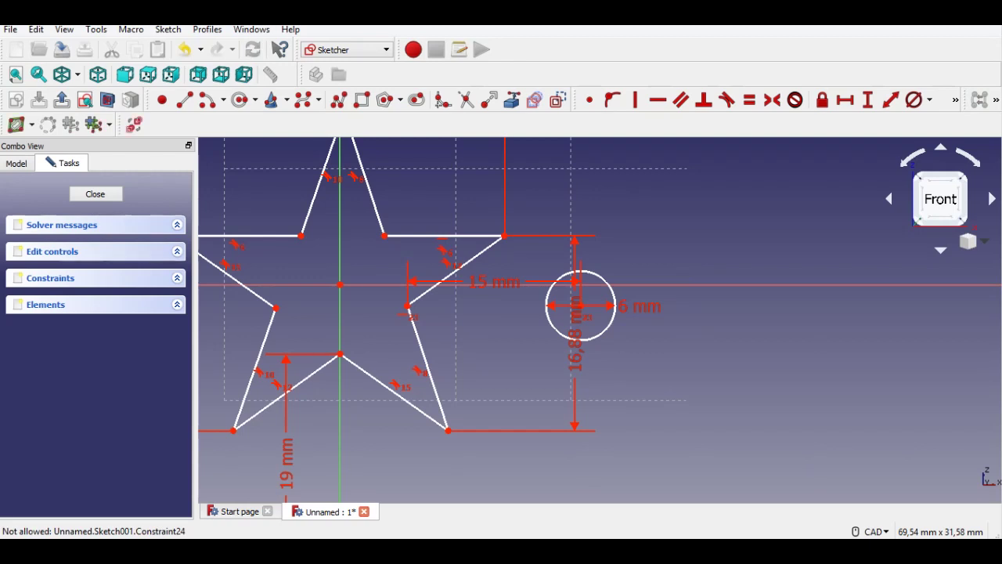
drag(493, 282, 513, 165)
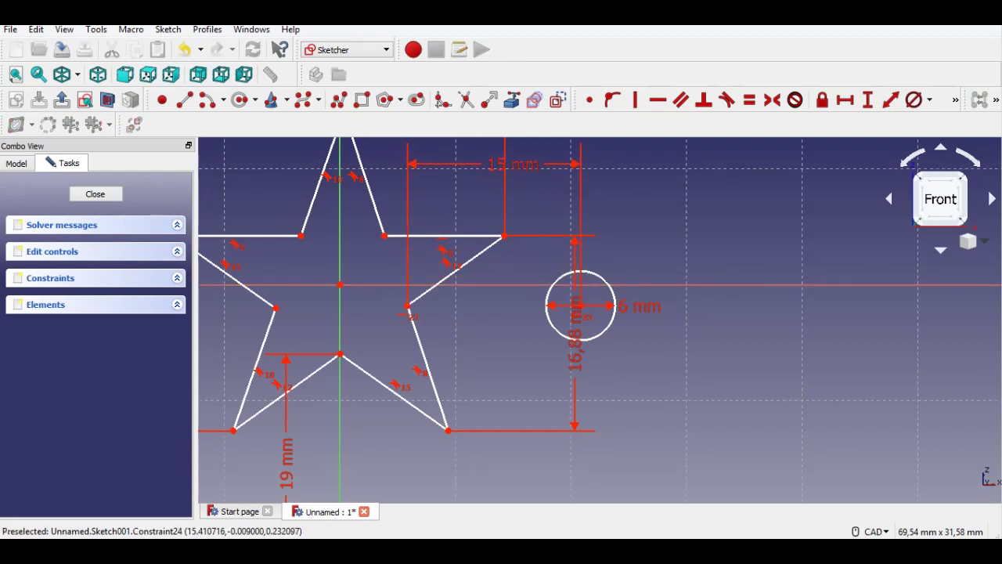
Step: Move the star's right vertical dimension inward, clear of the circle
scroll(491, 286, down, 2)
middle_drag(492, 288, 537, 331)
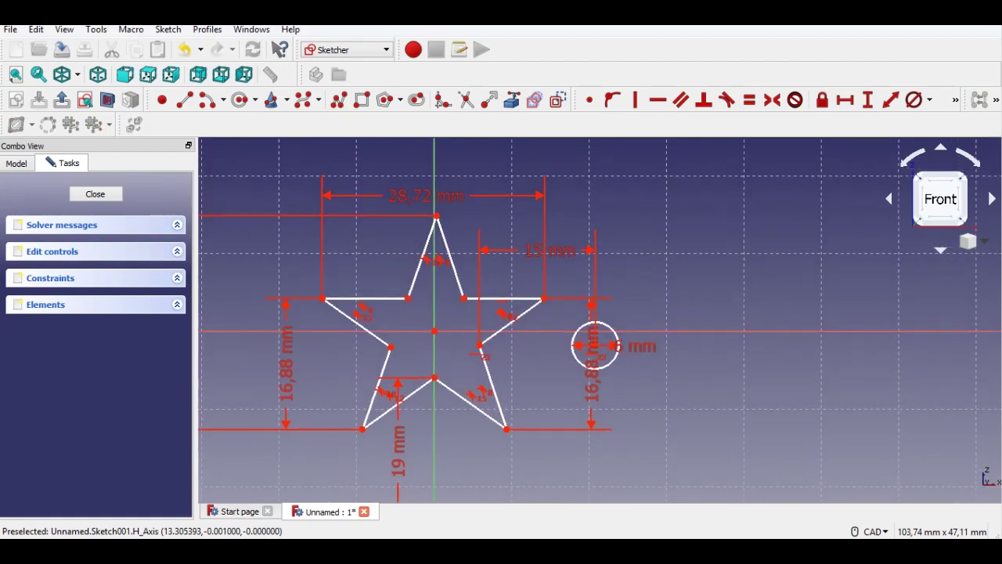
drag(591, 382, 552, 379)
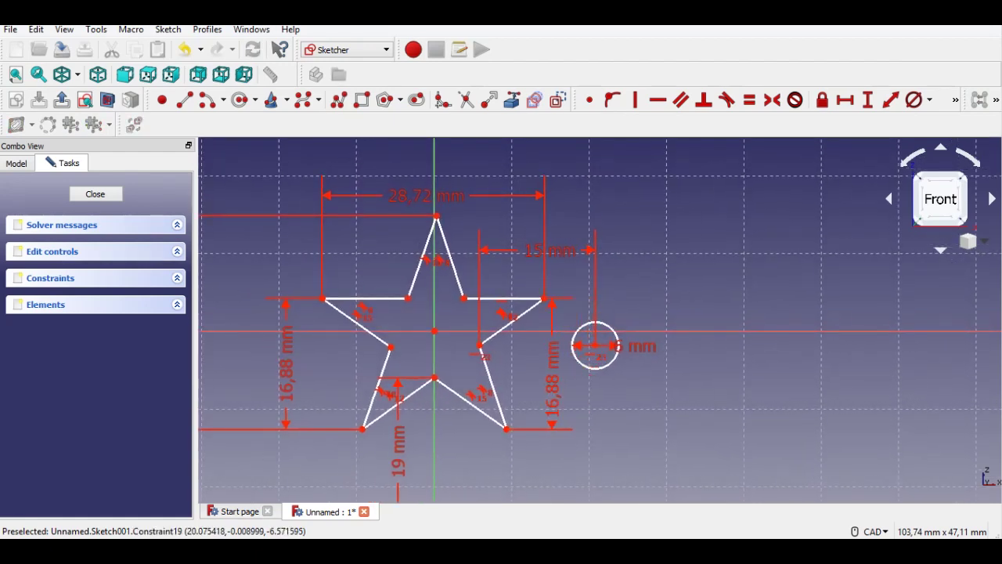
Step: Mirror the 6 mm circle about the vertical axis to the other side of the star
scroll(308, 391, down, 2)
scroll(338, 382, up, 4)
mouse_move(386, 358)
middle_down()
mouse_move(410, 353)
mouse_move(419, 406)
middle_up()
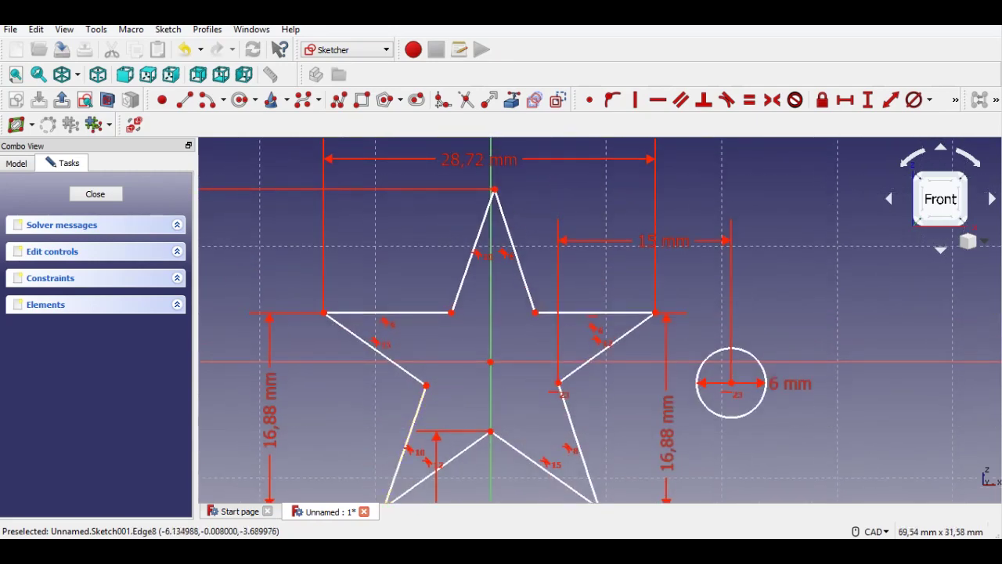
scroll(453, 391, down, 2)
middle_drag(478, 382, 505, 351)
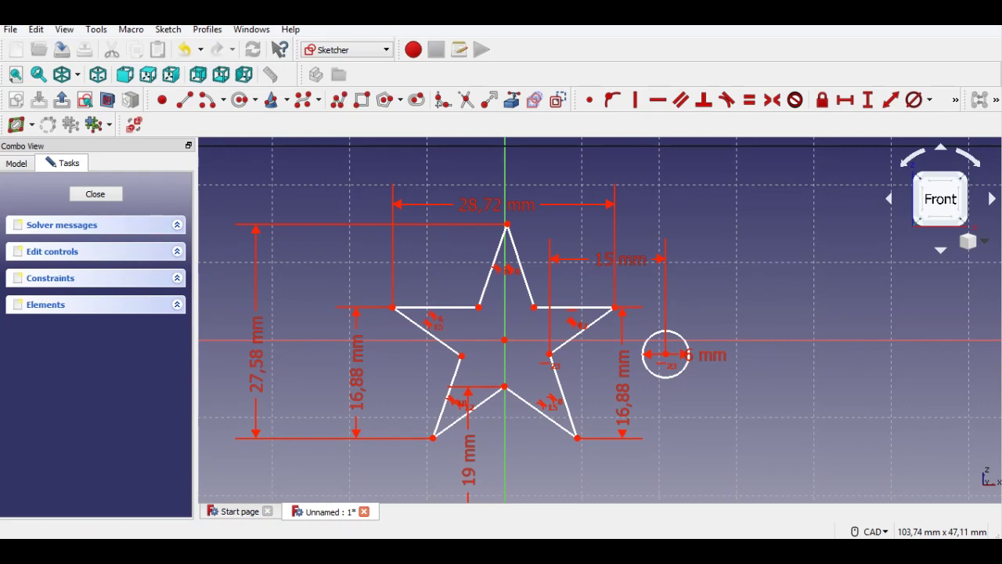
click(643, 354)
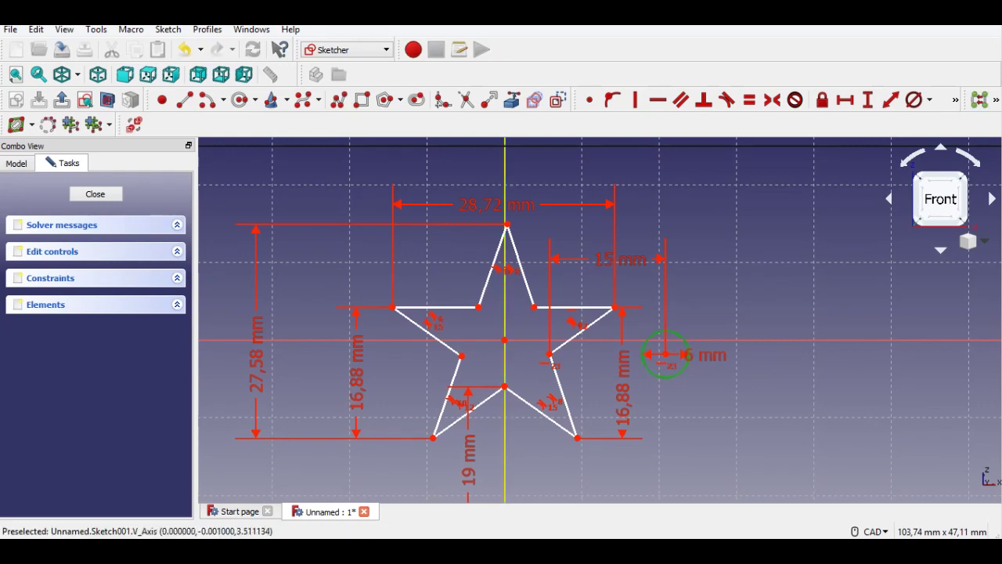
click(505, 356)
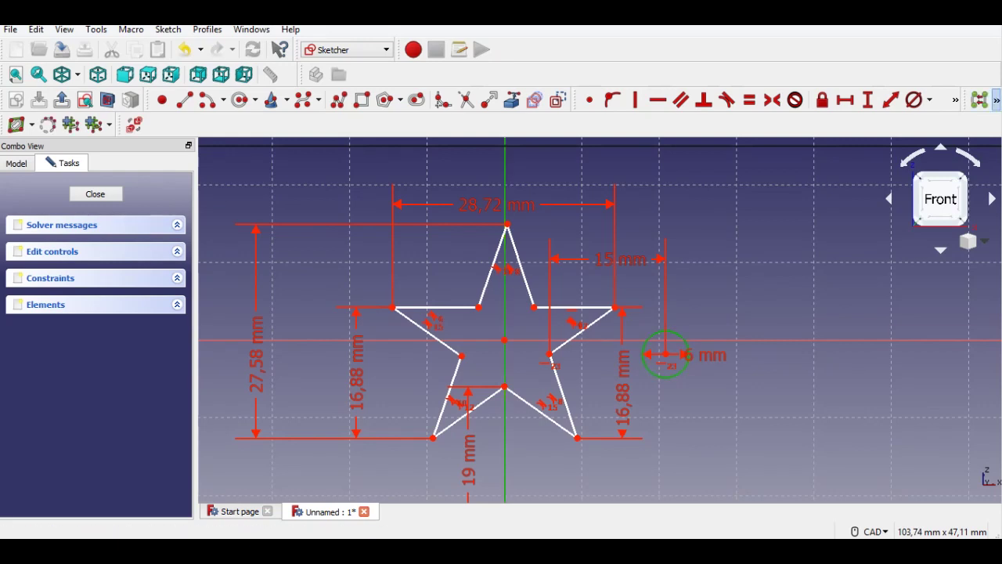
click(996, 99)
click(924, 121)
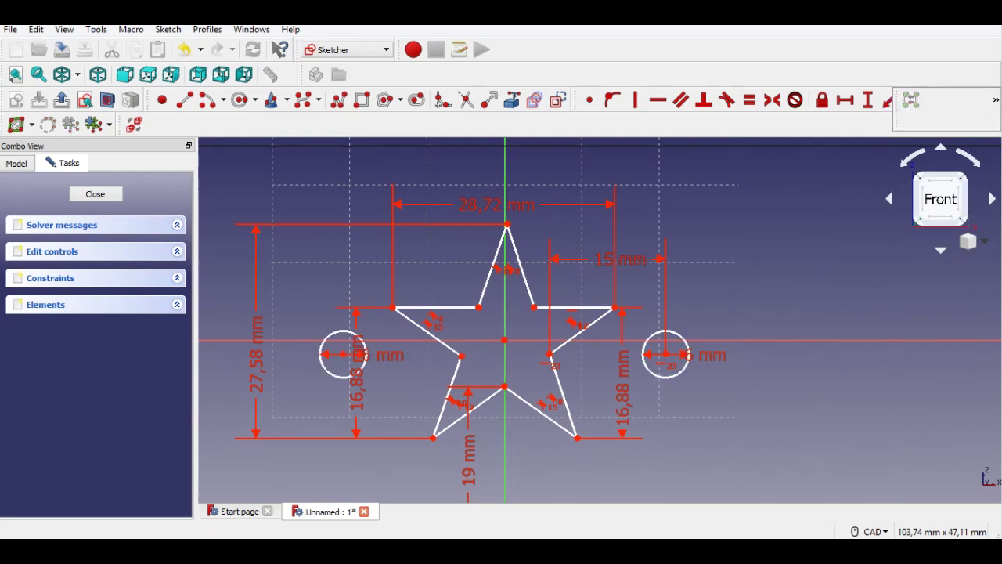
Step: Move the star's left vertical dimension clear of the mirrored circle and finish editing the sketch
scroll(512, 335, down, 3)
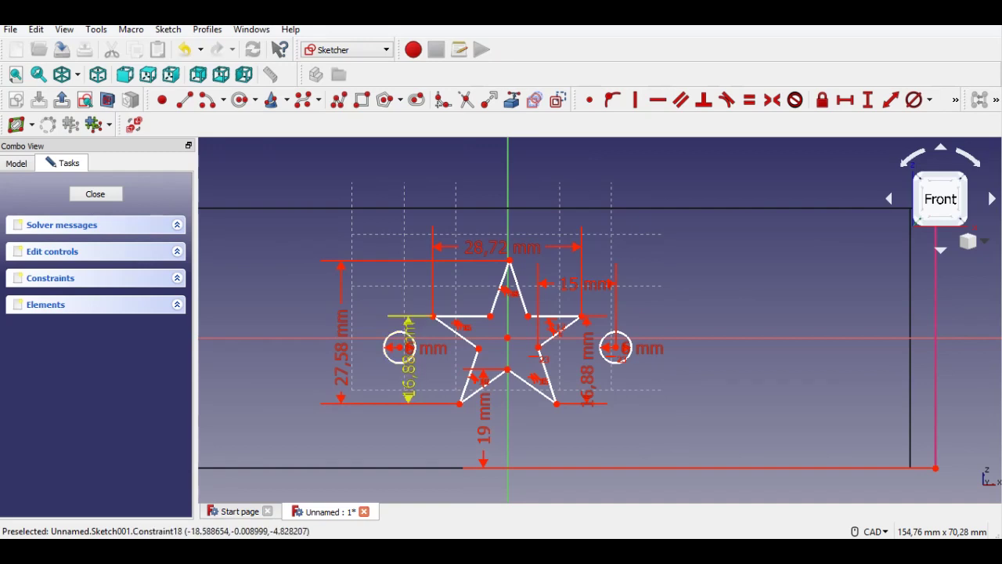
drag(408, 364, 430, 364)
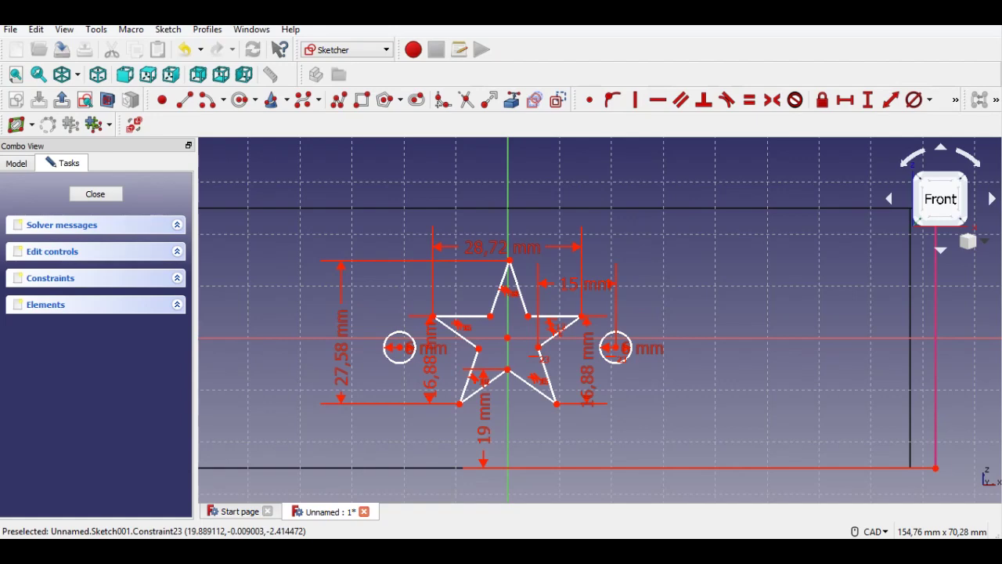
scroll(404, 417, up, 2)
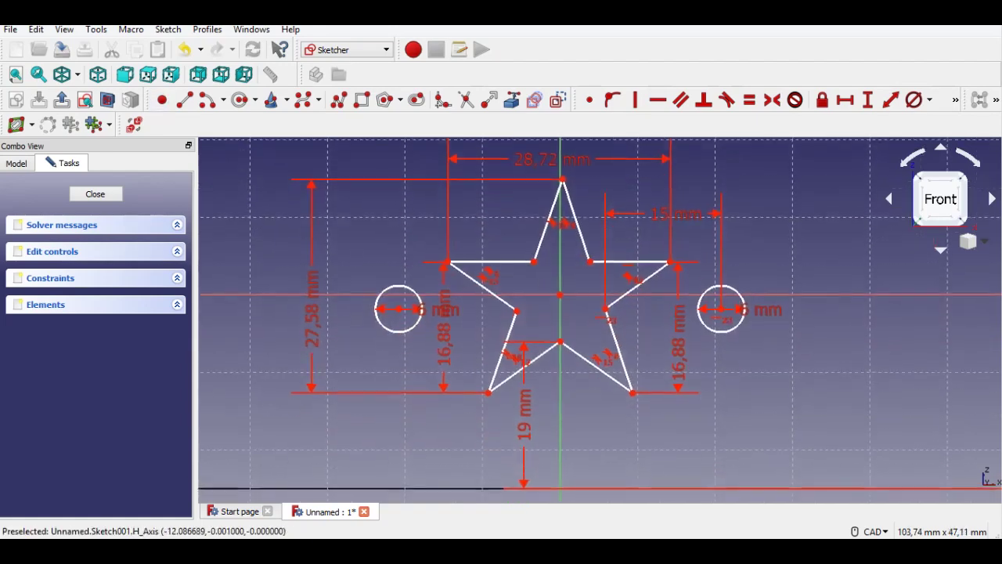
middle_drag(466, 299, 469, 281)
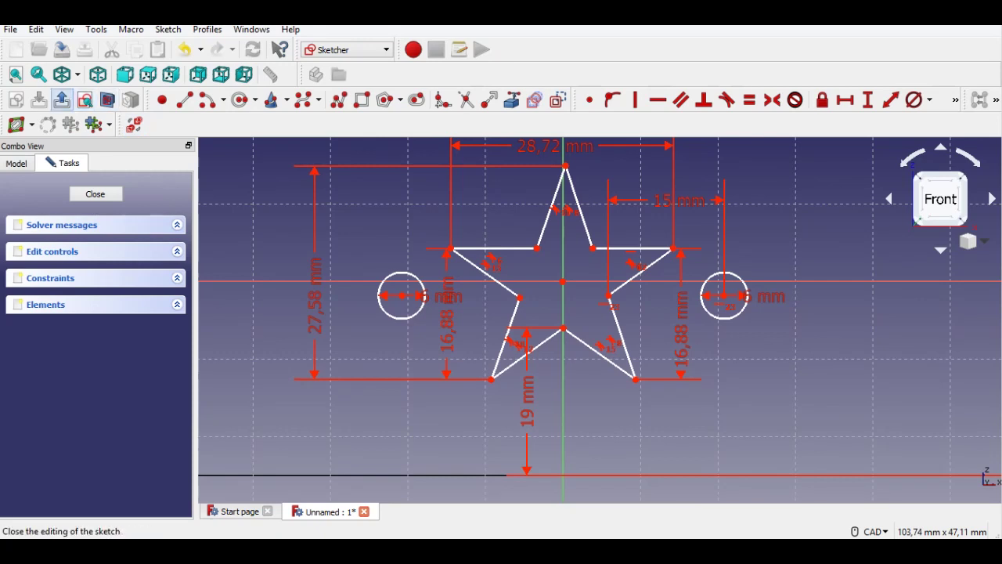
click(62, 100)
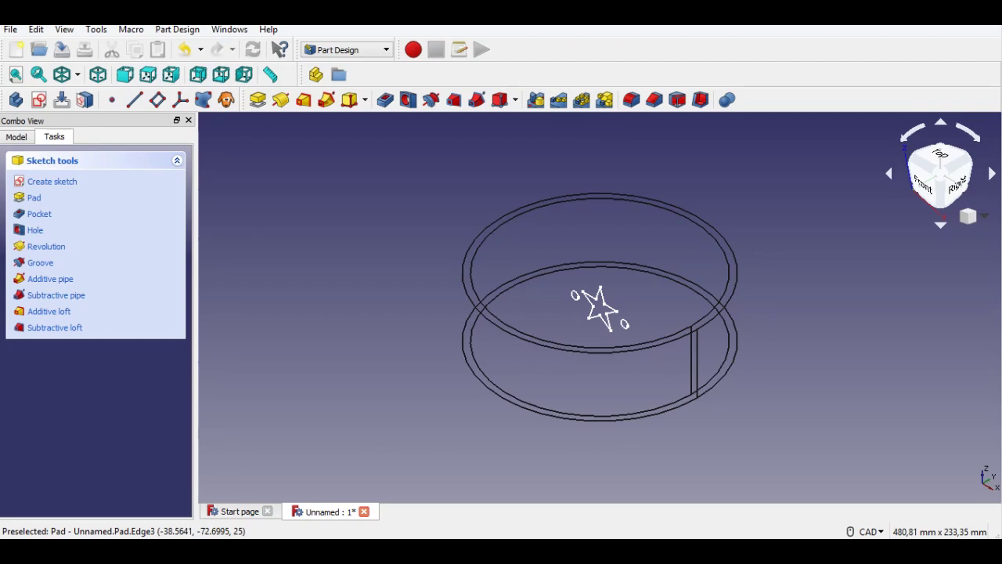
Step: Create a pocket from the star and circles sketch with the type Through all
click(384, 99)
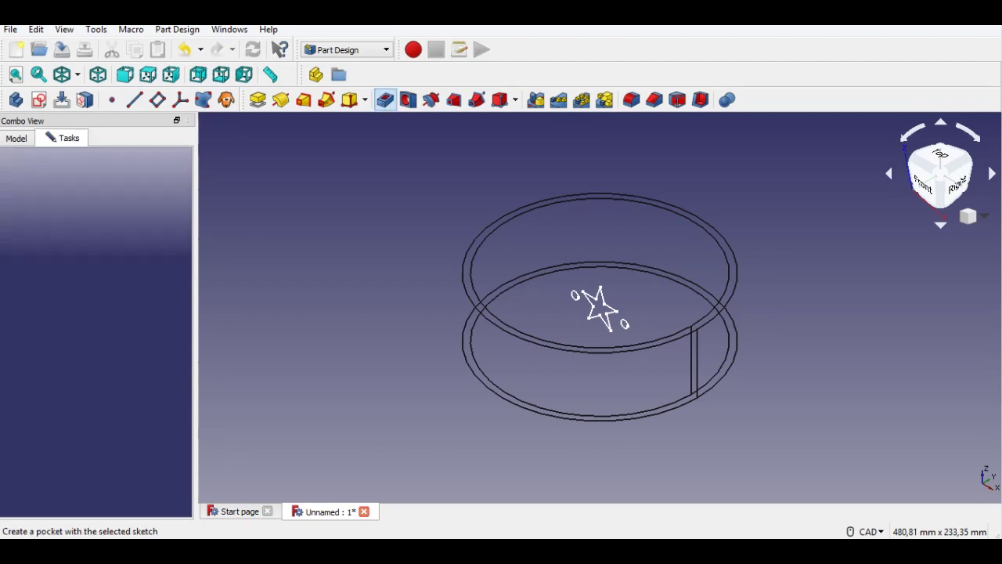
click(136, 225)
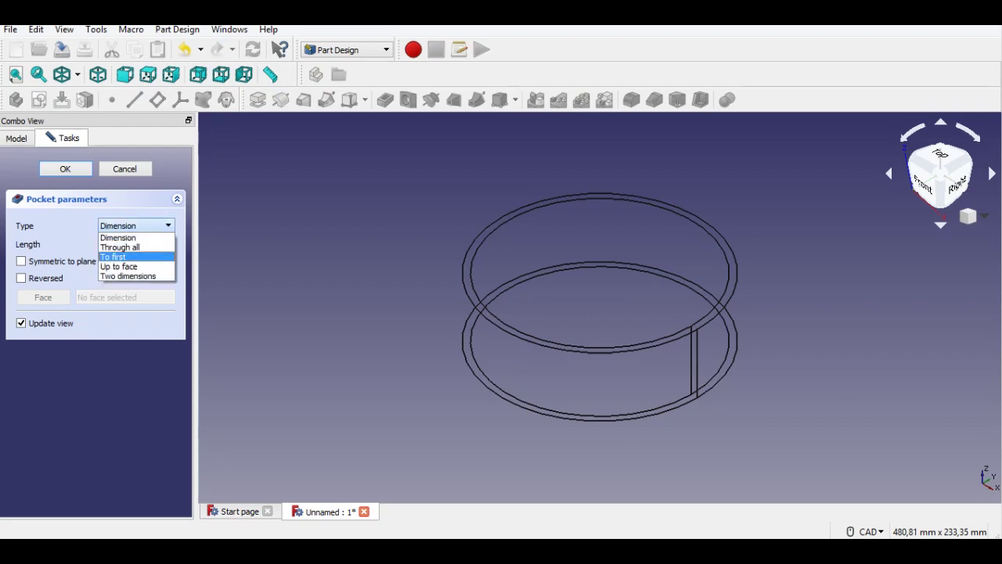
click(120, 247)
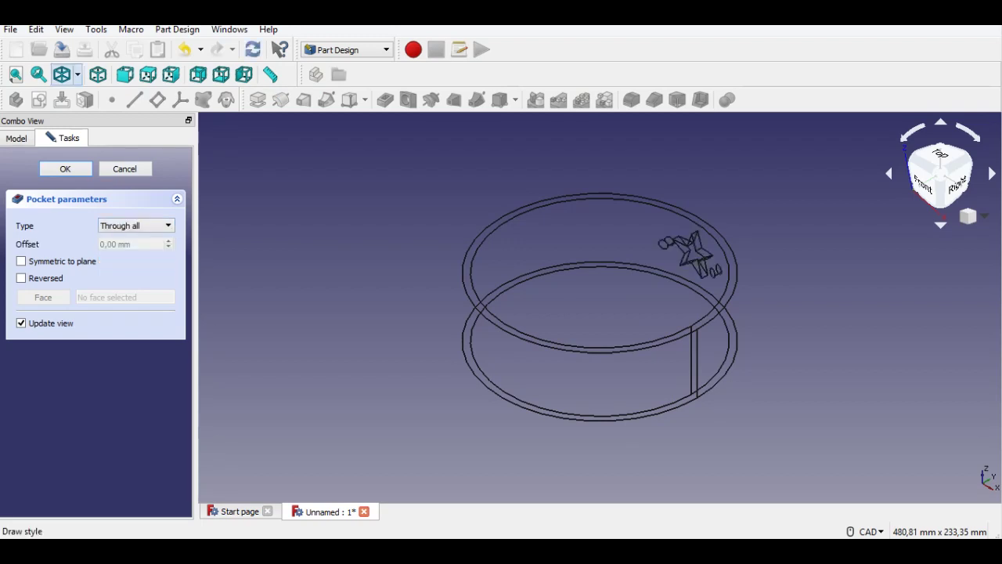
Step: Change the draw style from wireframe to solid faces and inspect the star and hole cut-outs from the rear of the ring
click(77, 74)
click(78, 114)
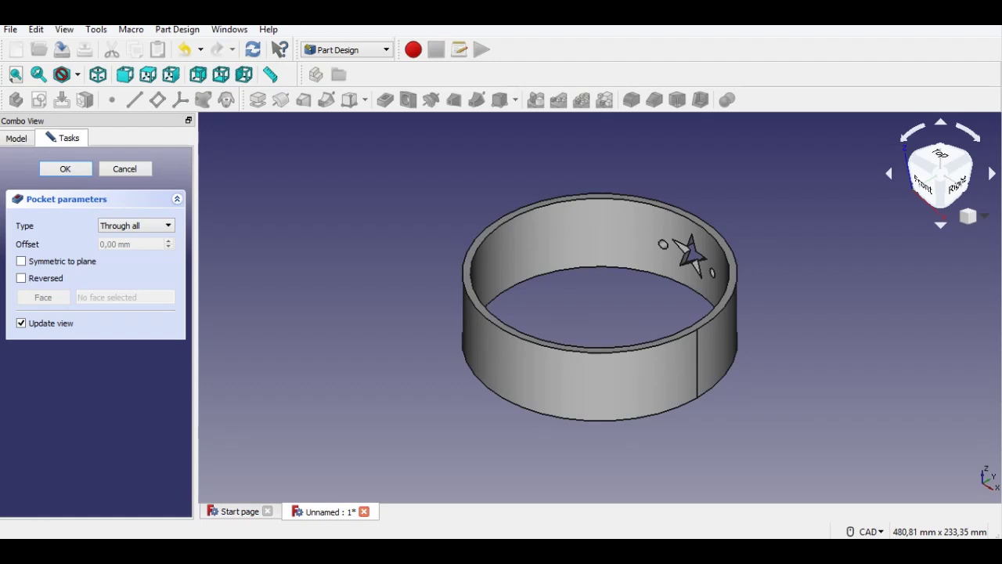
key(4)
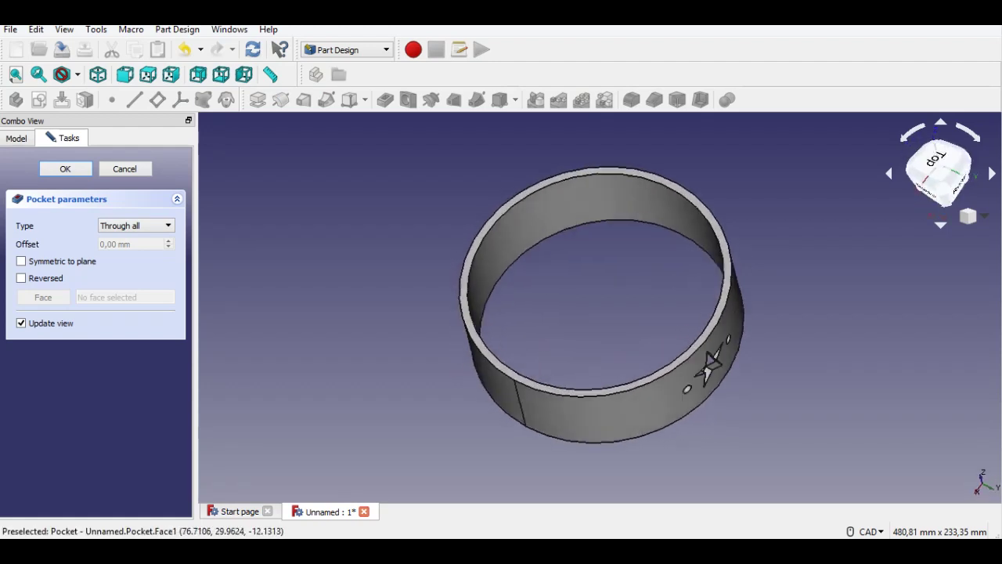
middle_drag(602, 313, 654, 345)
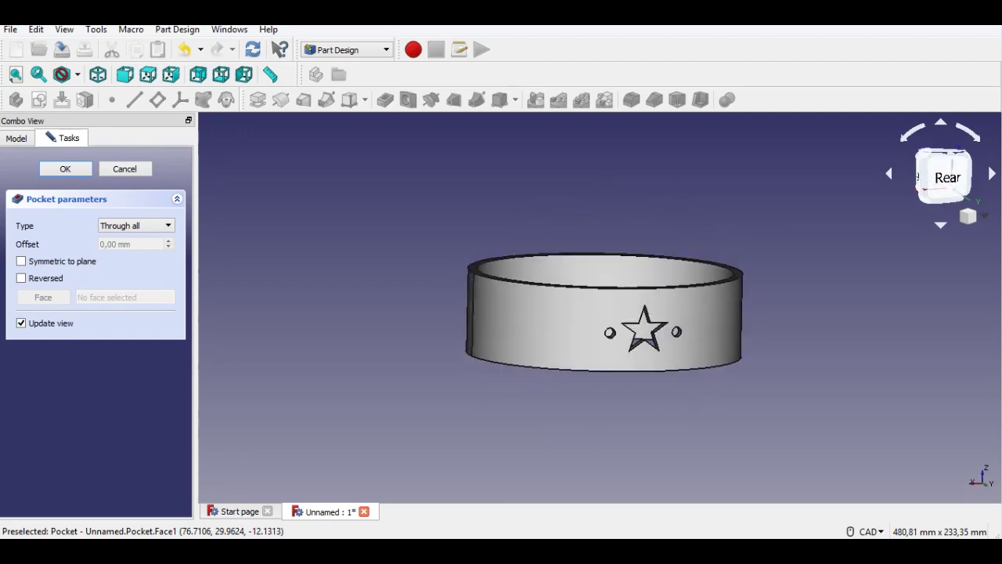
middle_drag(498, 348, 484, 351)
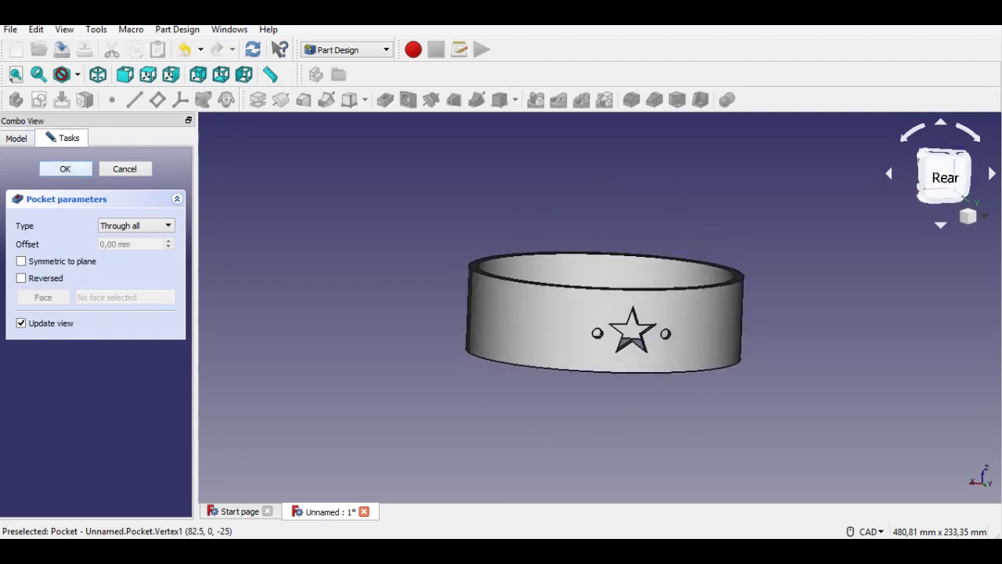
Step: Accept the star pocket and create a polar pattern of it around the base Z axis over 360°
click(65, 169)
middle_drag(452, 309, 491, 338)
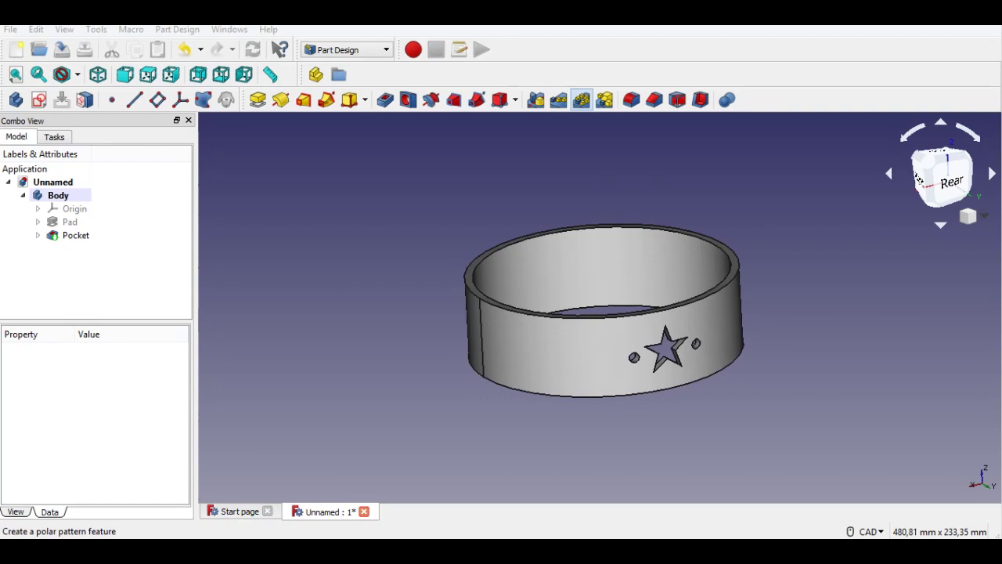
click(581, 99)
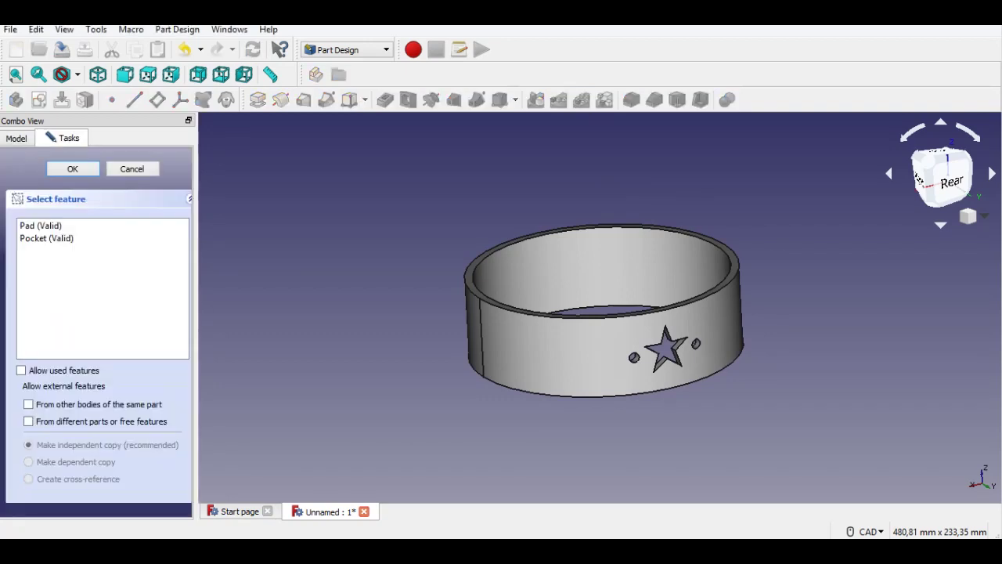
click(47, 238)
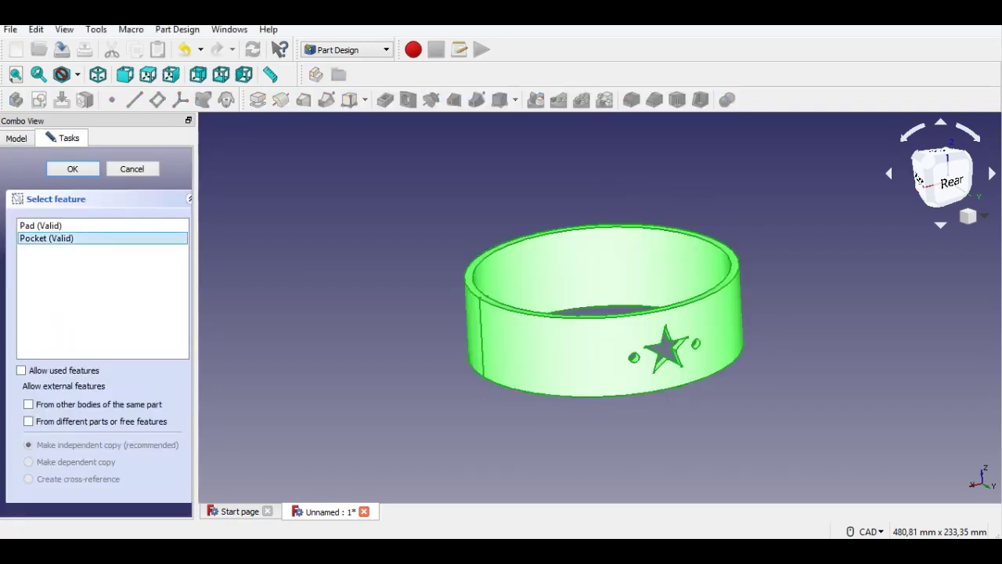
click(73, 170)
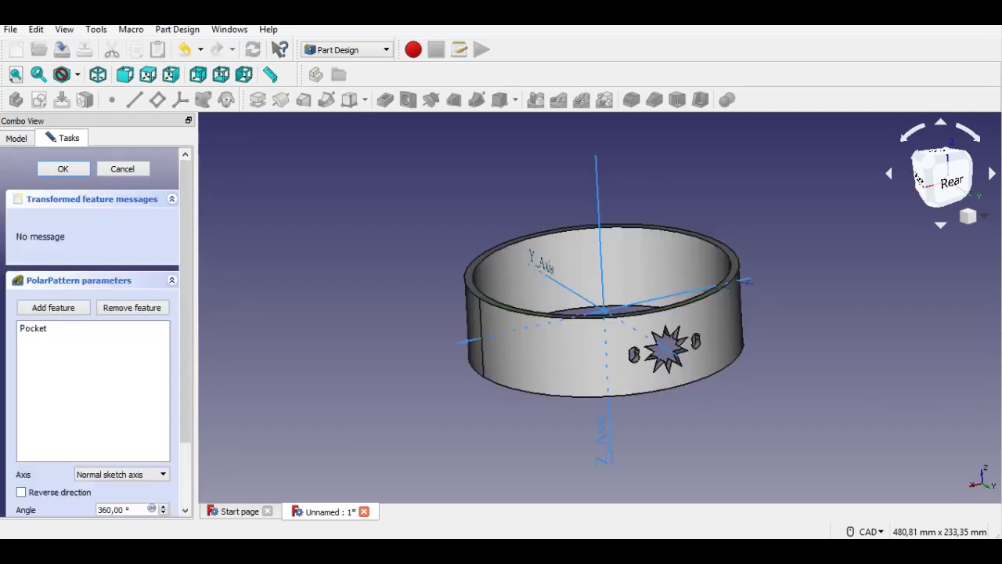
drag(185, 313, 186, 375)
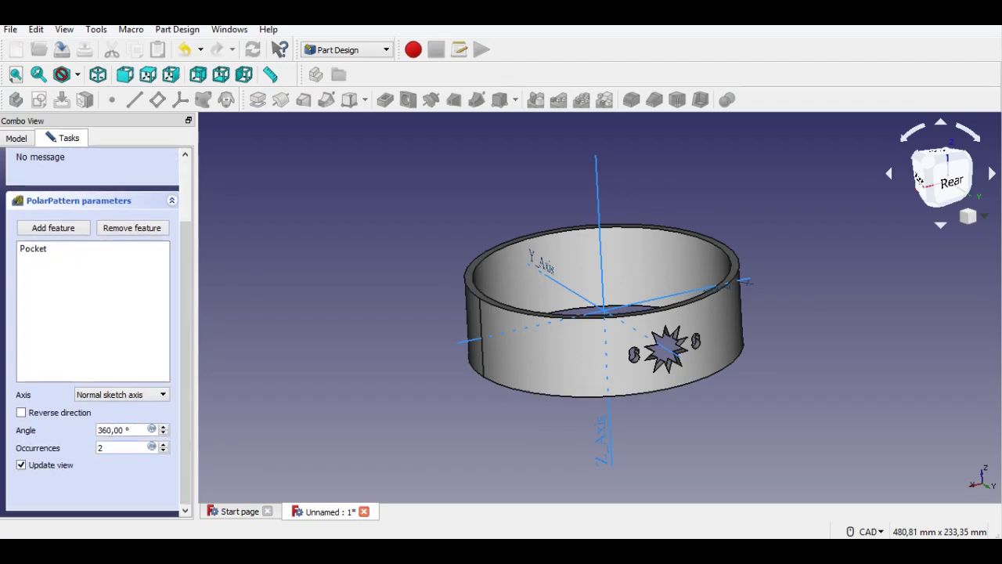
click(114, 448)
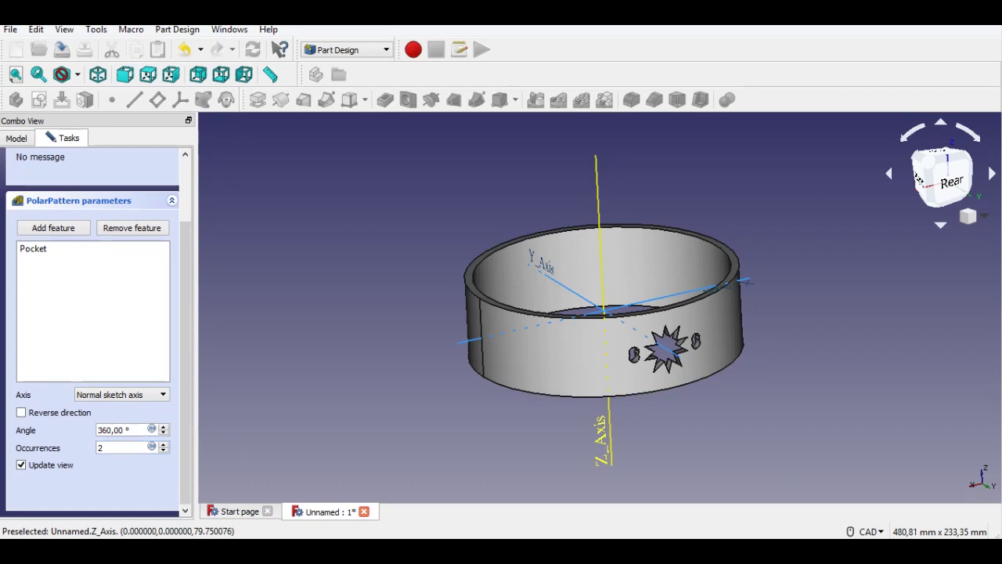
click(603, 439)
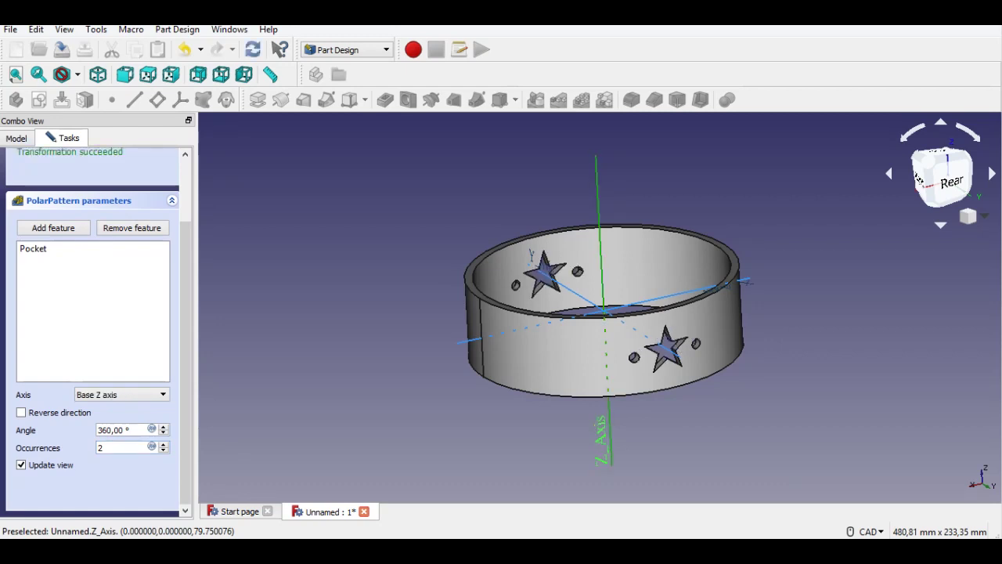
Step: Set the polar pattern of the star and holes to 7 occurrences and accept it
double_click(113, 448)
text(7)
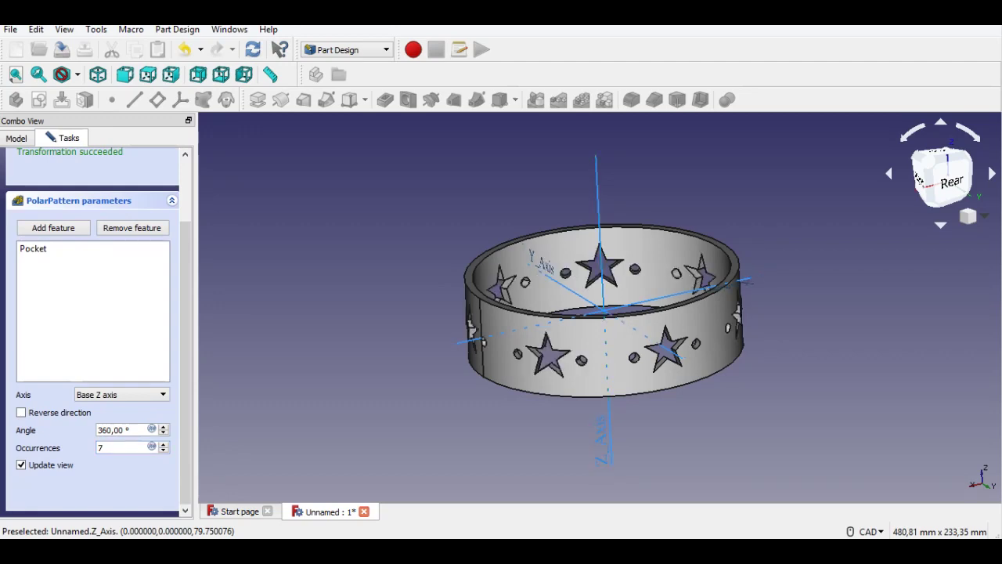
middle_drag(532, 337, 497, 341)
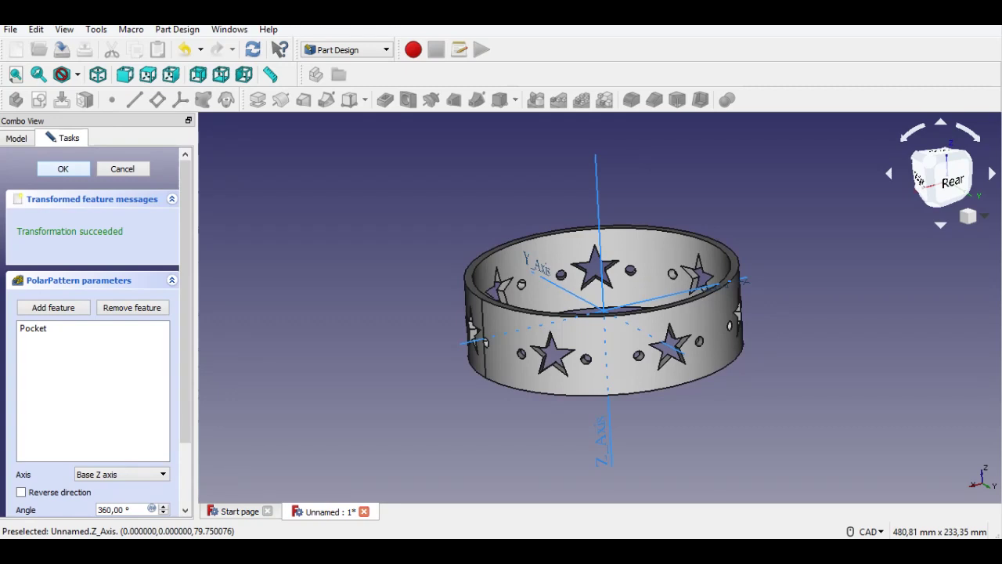
click(63, 169)
middle_drag(752, 384, 725, 352)
Step: Switch to the isometric view and save the patterned ring in the freecad assembly parts folder as mid
click(969, 216)
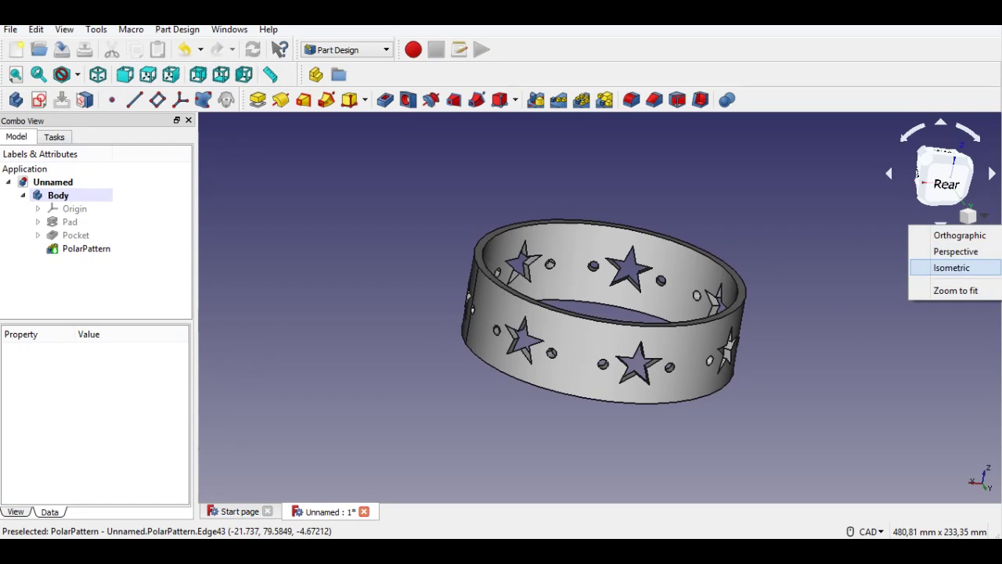
click(952, 268)
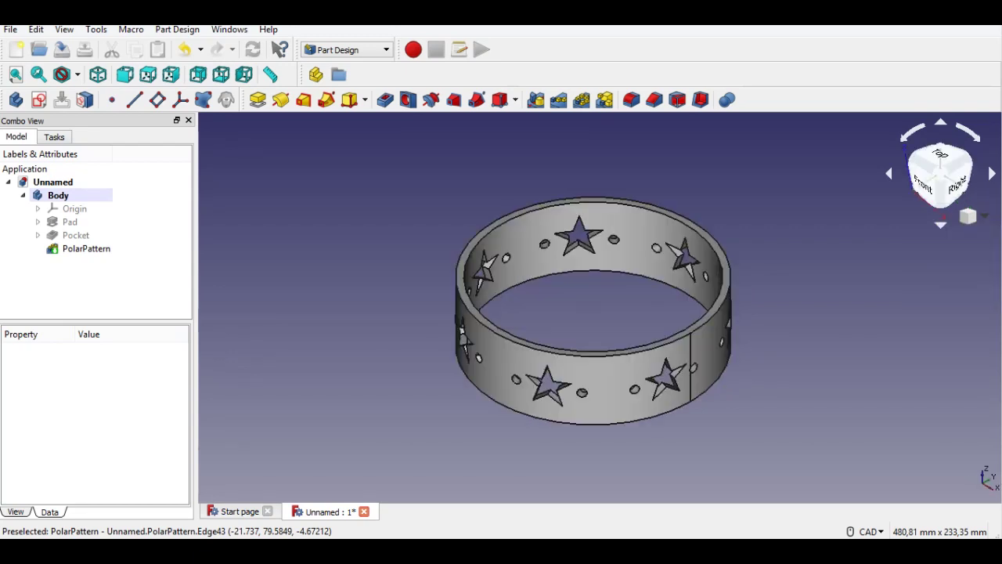
click(10, 29)
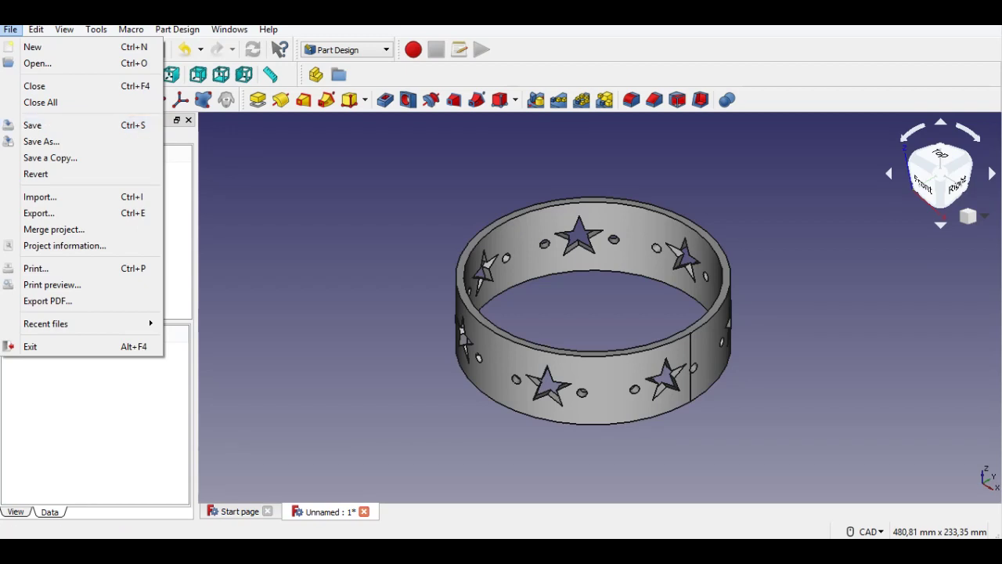
click(42, 141)
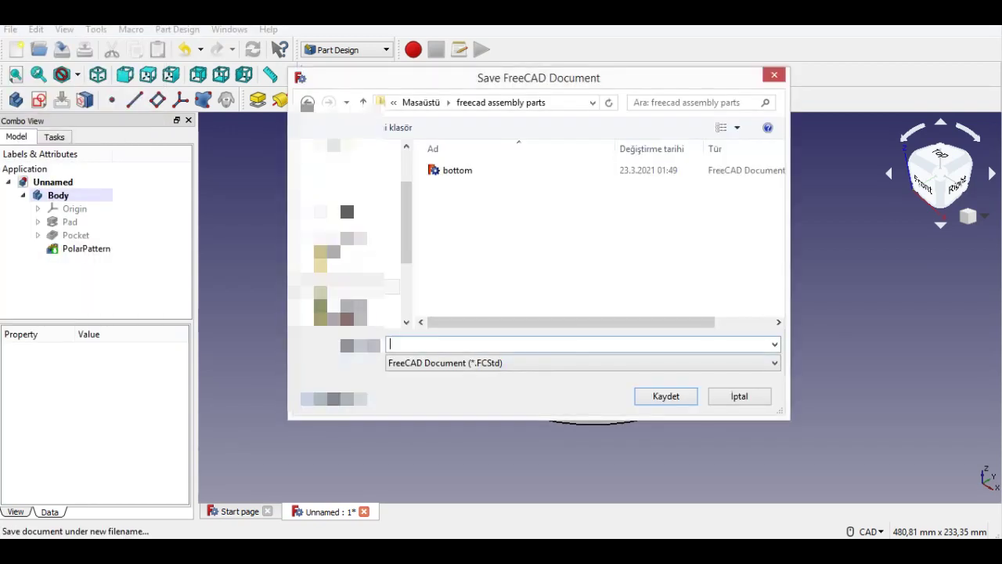
text(mid)
key(Return)
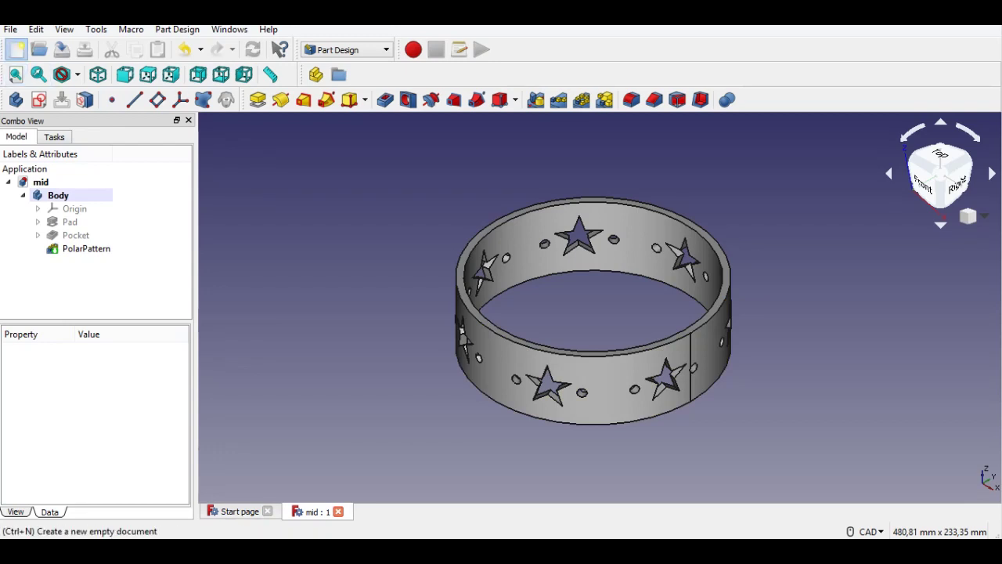
Step: Create a new empty document and start a sketch on the XY plane
click(15, 49)
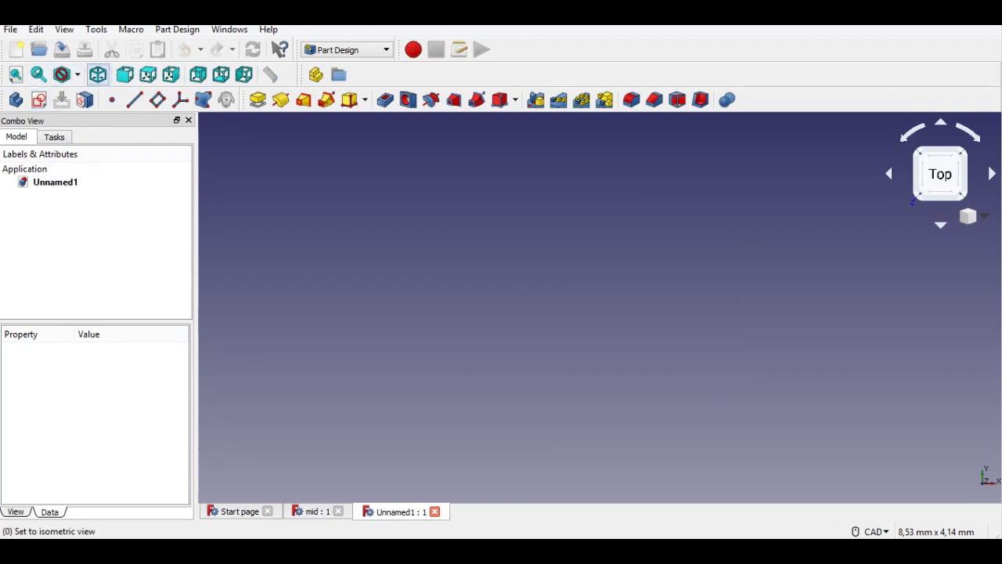
click(98, 74)
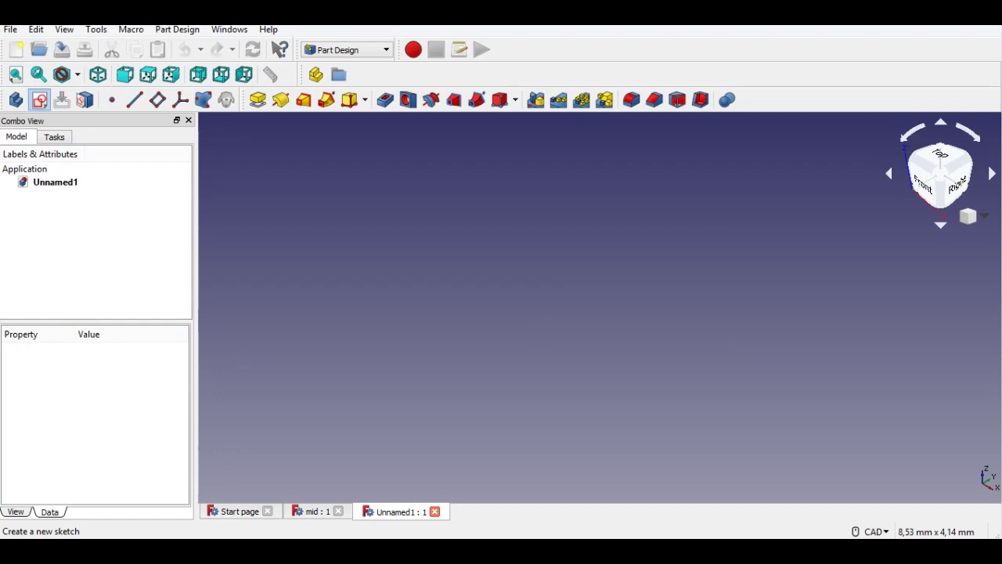
click(39, 100)
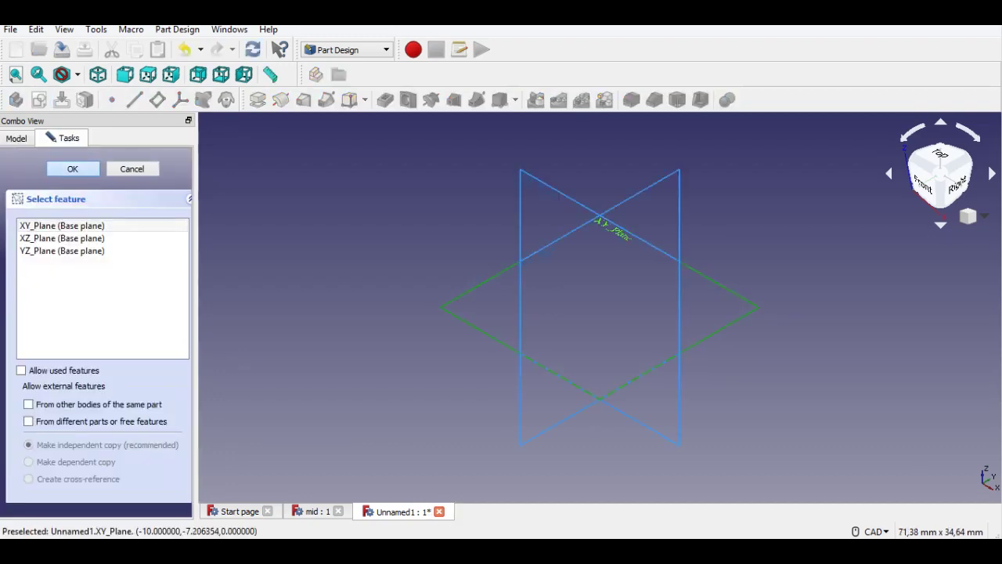
click(72, 168)
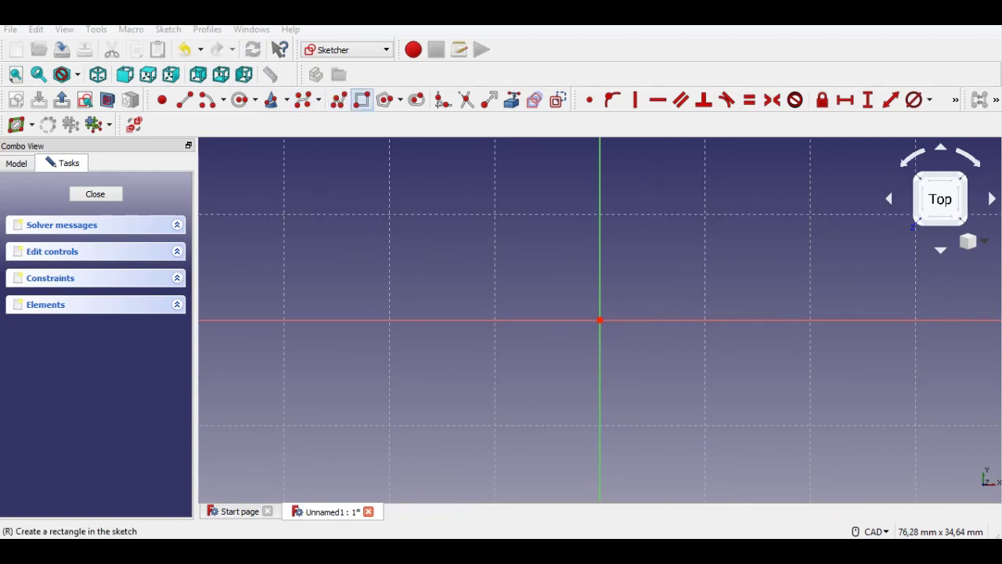
Step: Sketch a circle centred on the origin and constrain its diameter to 190 mm
click(240, 100)
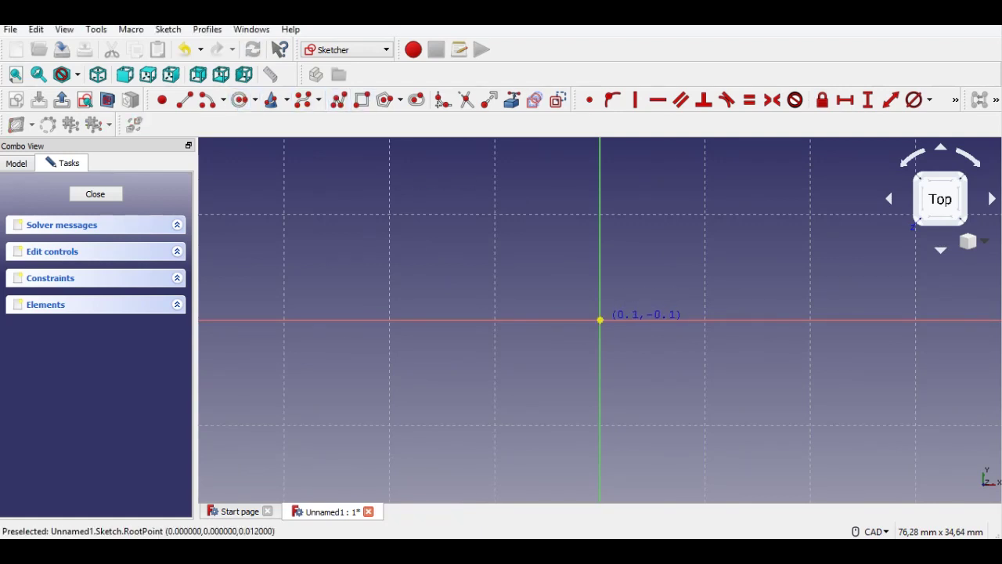
click(599, 320)
click(691, 376)
scroll(744, 338, down, 4)
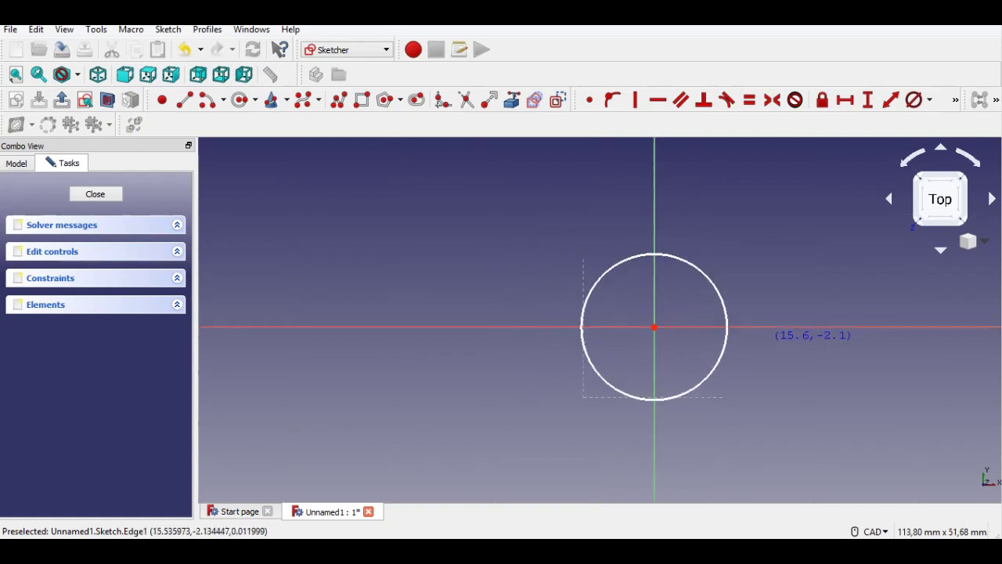
middle_drag(744, 339, 674, 283)
click(913, 99)
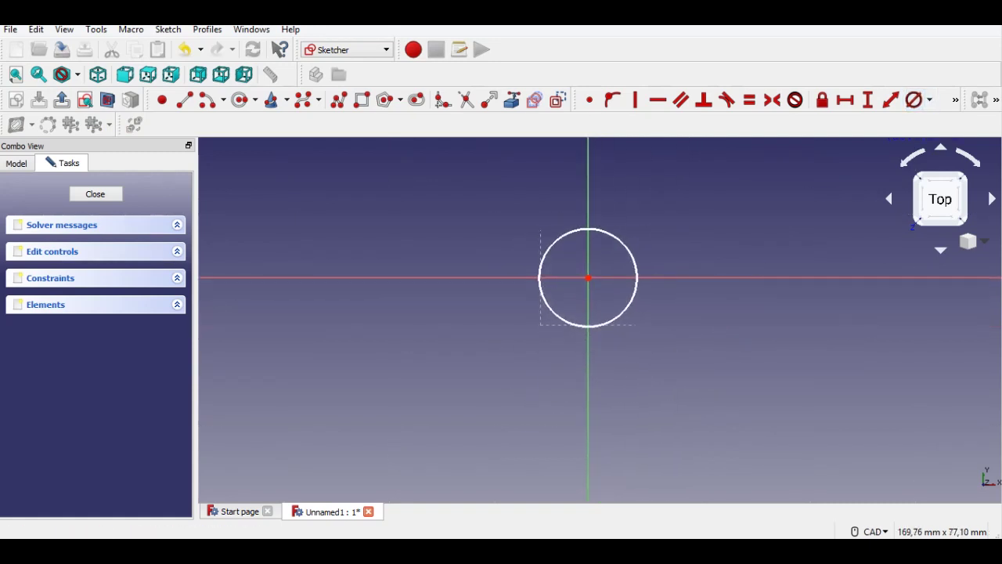
click(636, 278)
text(200)
key(Return)
scroll(631, 254, down, 6)
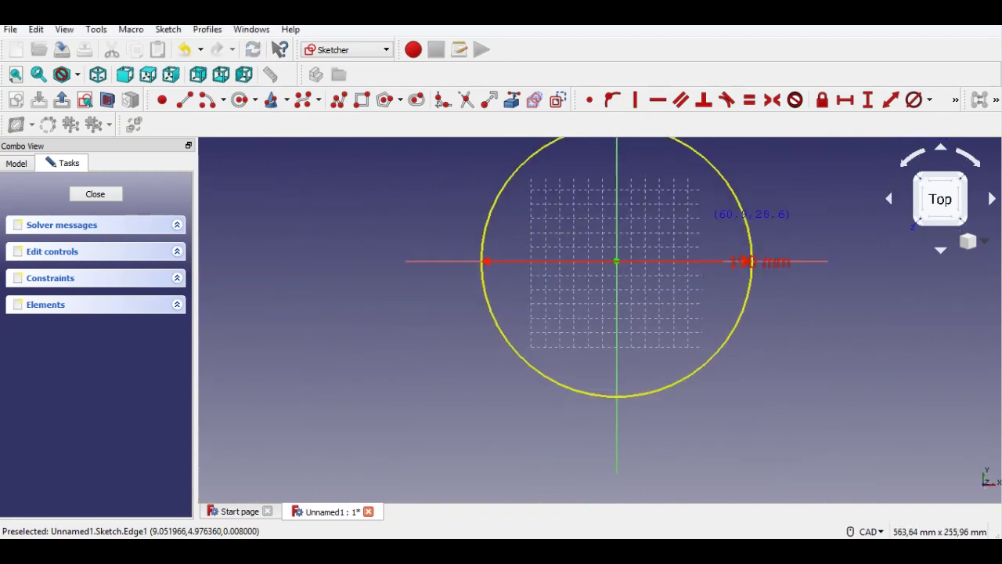
middle_drag(626, 261, 600, 288)
scroll(600, 288, down, 2)
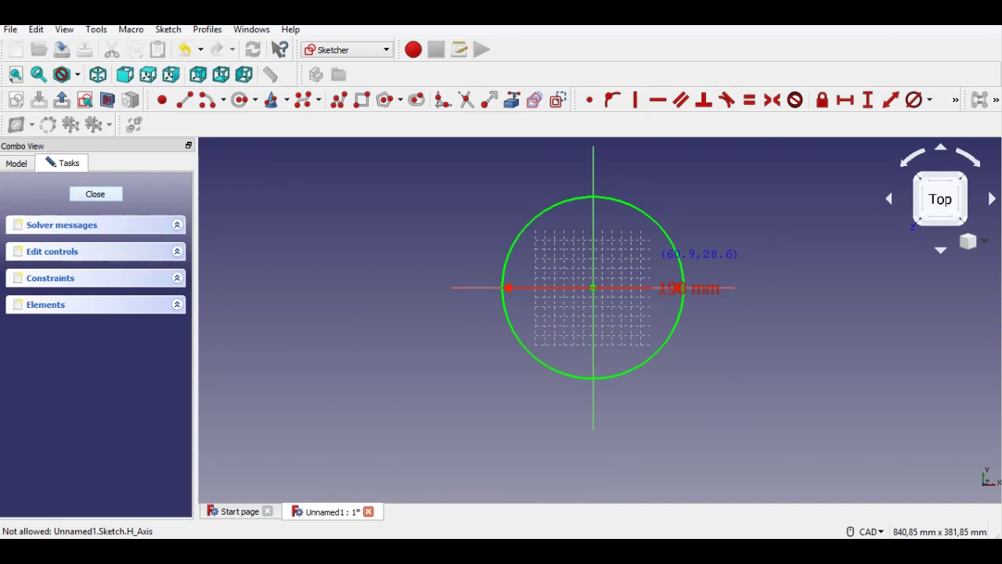
Step: Close the sketch and pad the 190 mm circle to a length of 5 mm
click(62, 99)
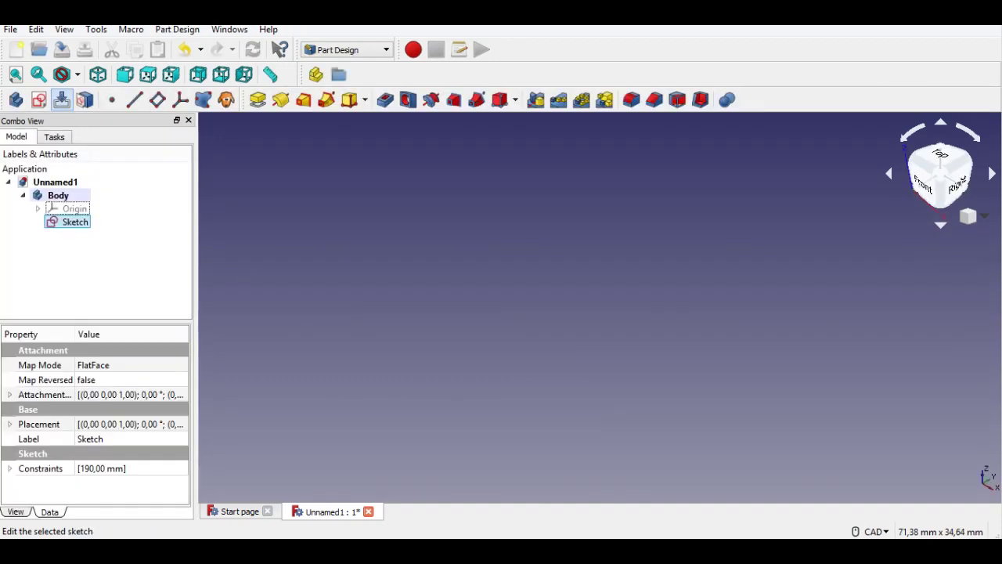
click(16, 75)
click(258, 100)
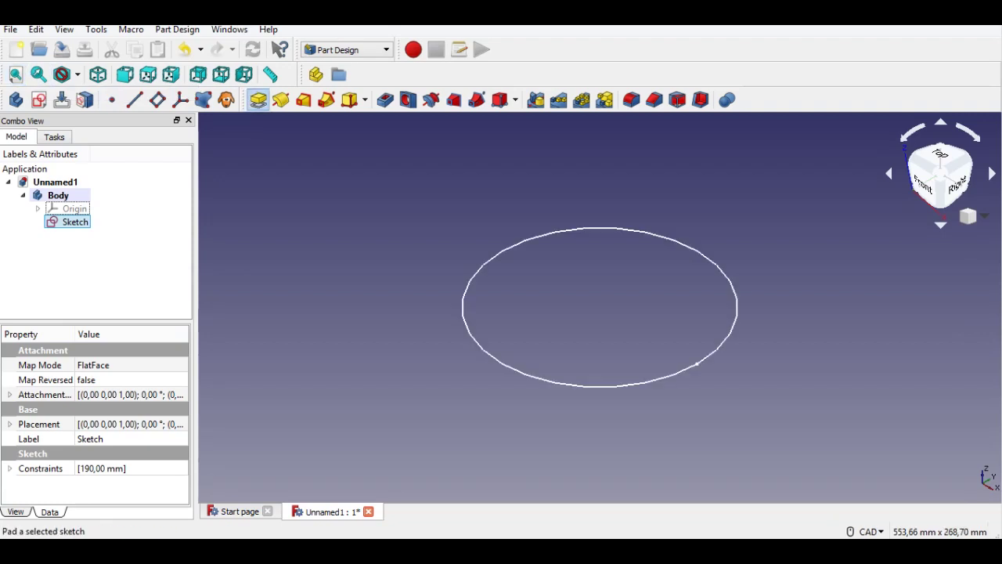
text(5)
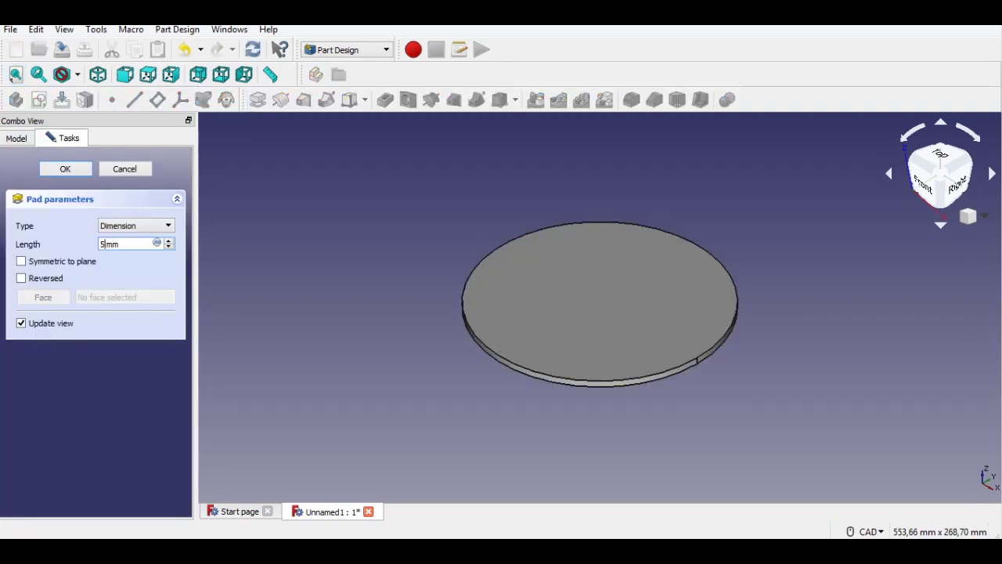
key(Return)
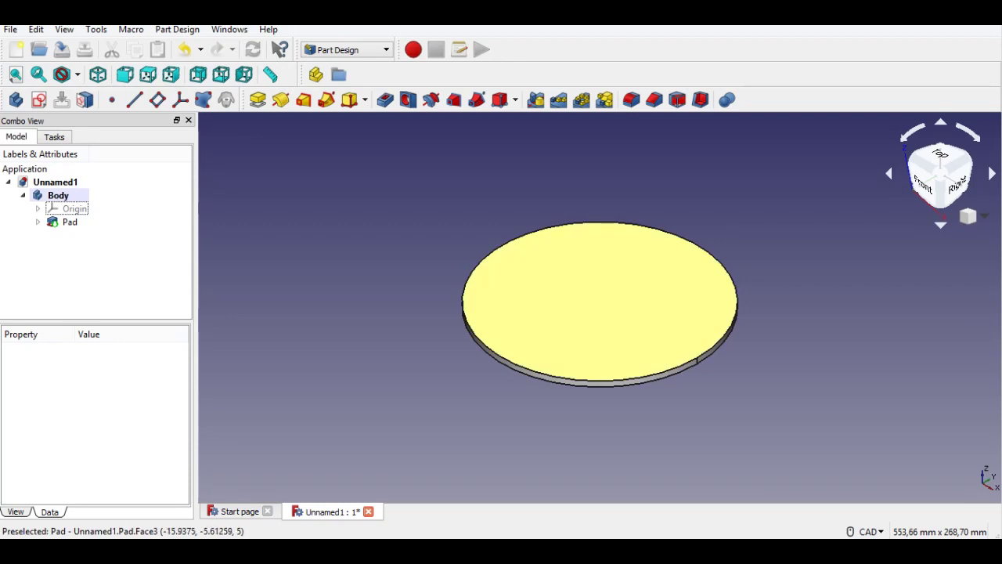
Step: Start a sketch on the disc's upper face and draw an origin-centred circle with a diameter of 25 mm
click(580, 294)
click(38, 100)
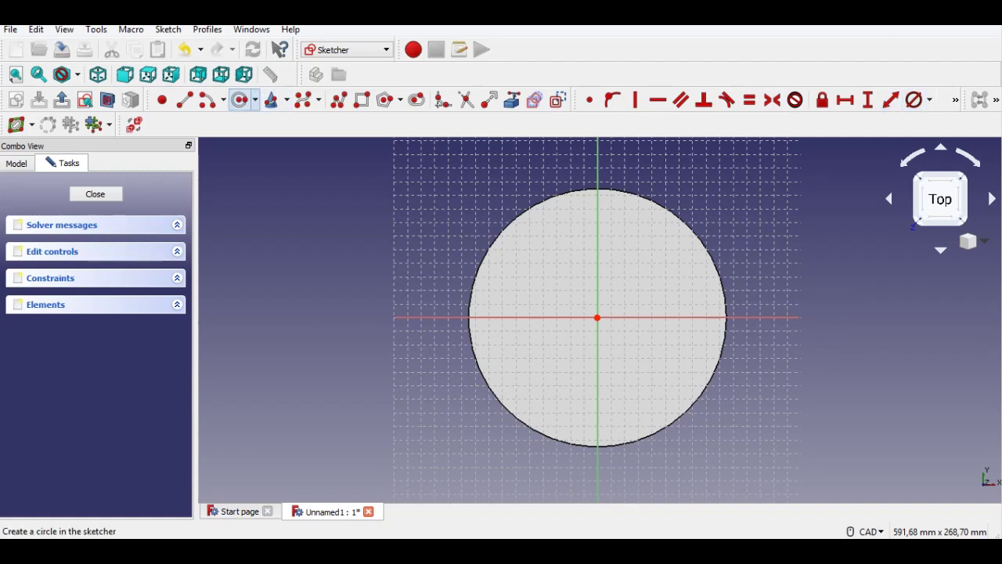
click(240, 100)
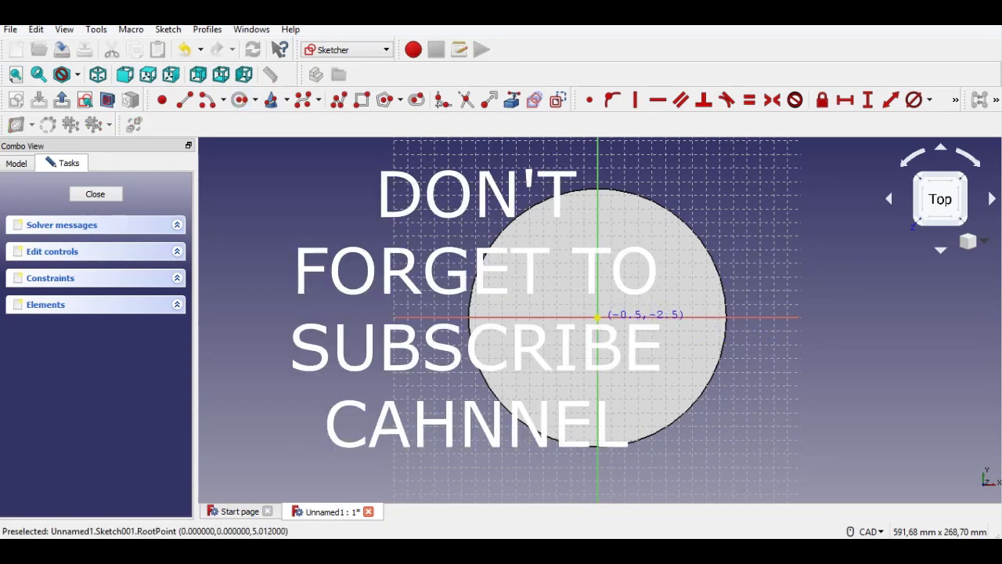
click(597, 317)
click(631, 329)
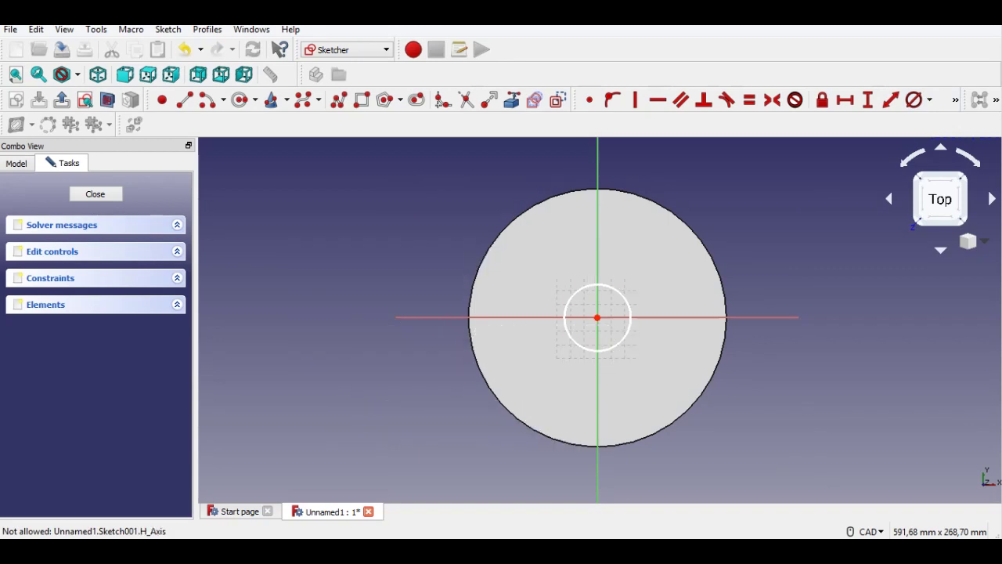
click(622, 295)
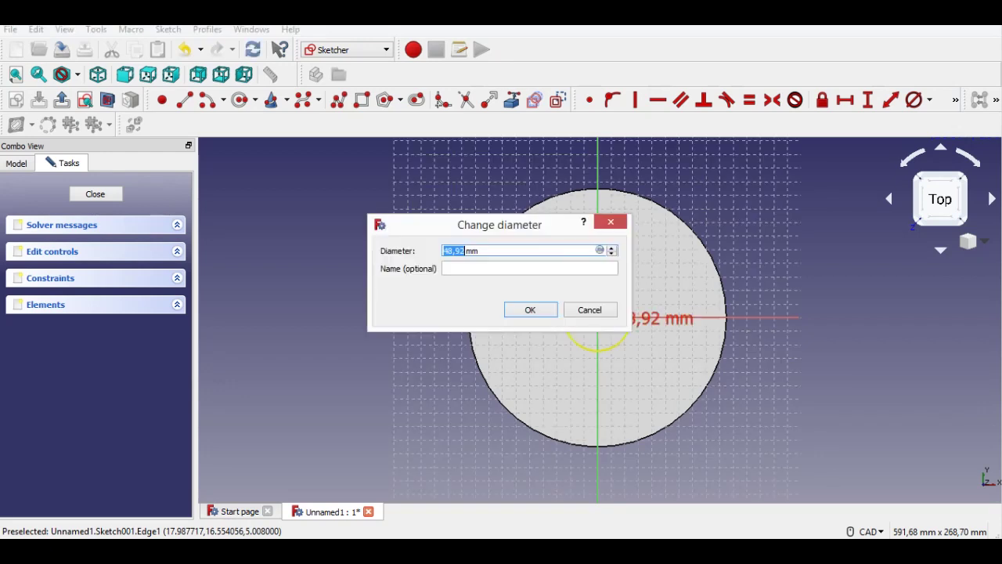
text(25)
key(Return)
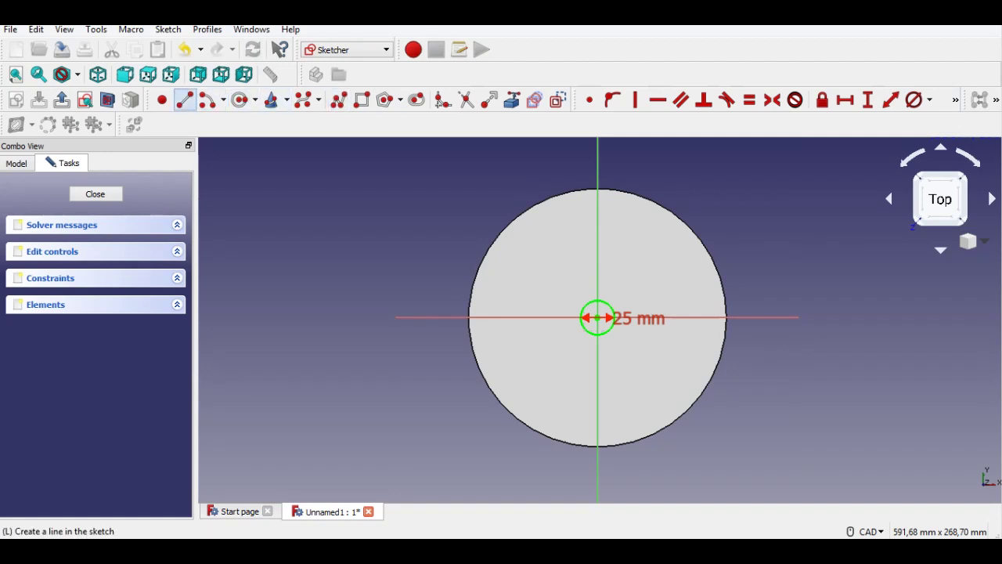
Step: Close the sketch and cut the 25 mm circle into the disc as a pocket 5 mm long
click(63, 99)
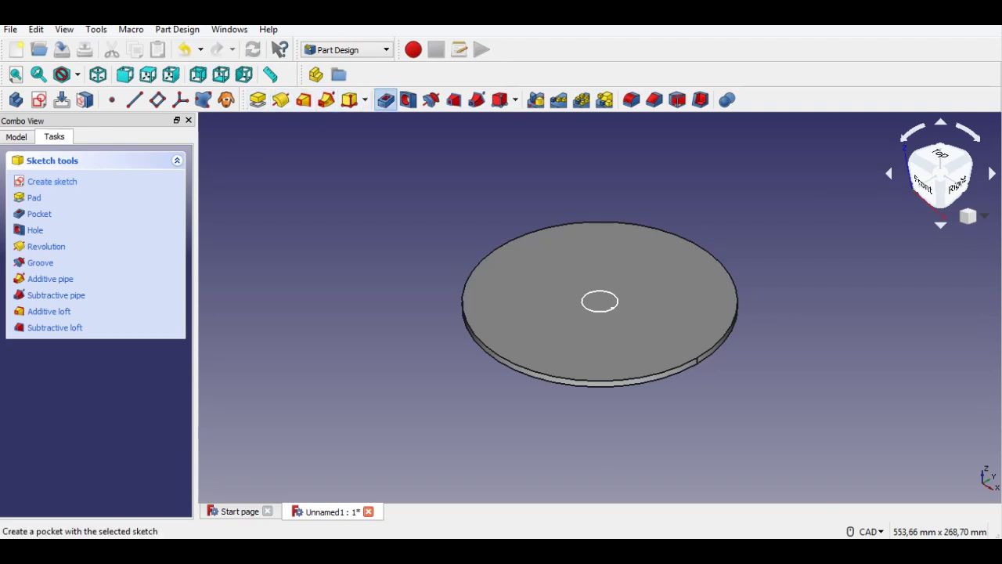
click(385, 100)
text(1)
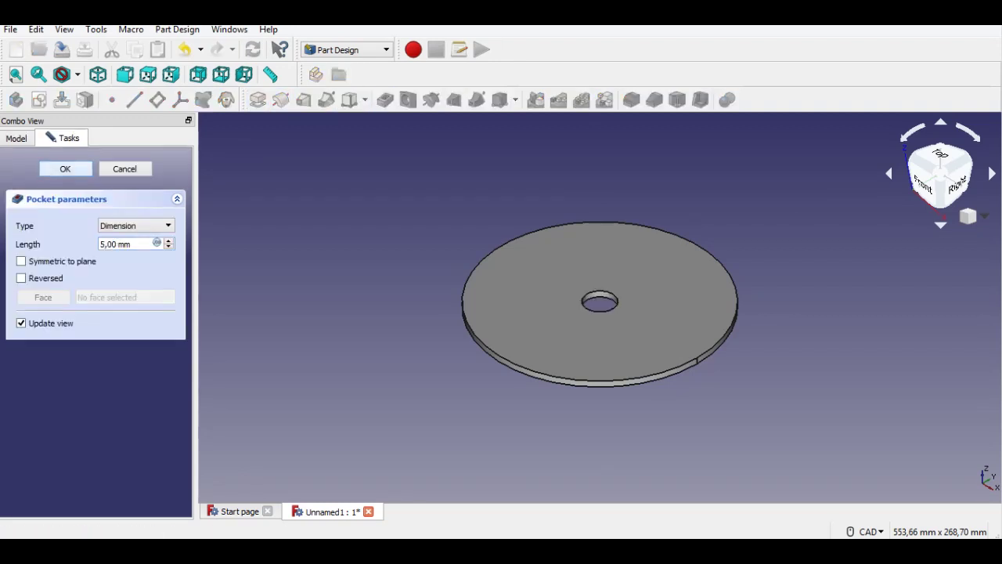
key(Return)
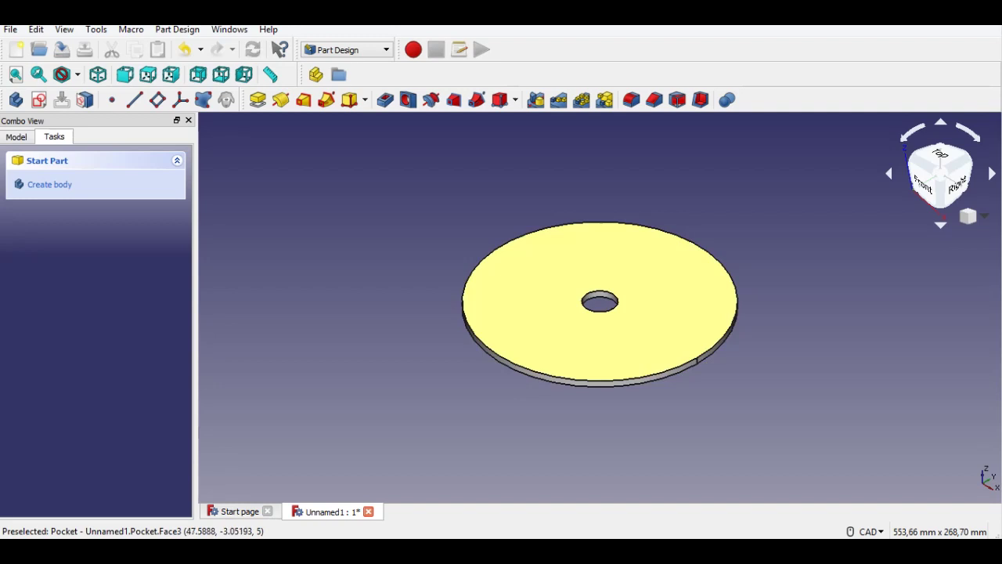
Step: Start a sketch on the disc's upper face and draw two origin-centred circles, the inner about 25 mm in diameter and the outer wider
click(646, 331)
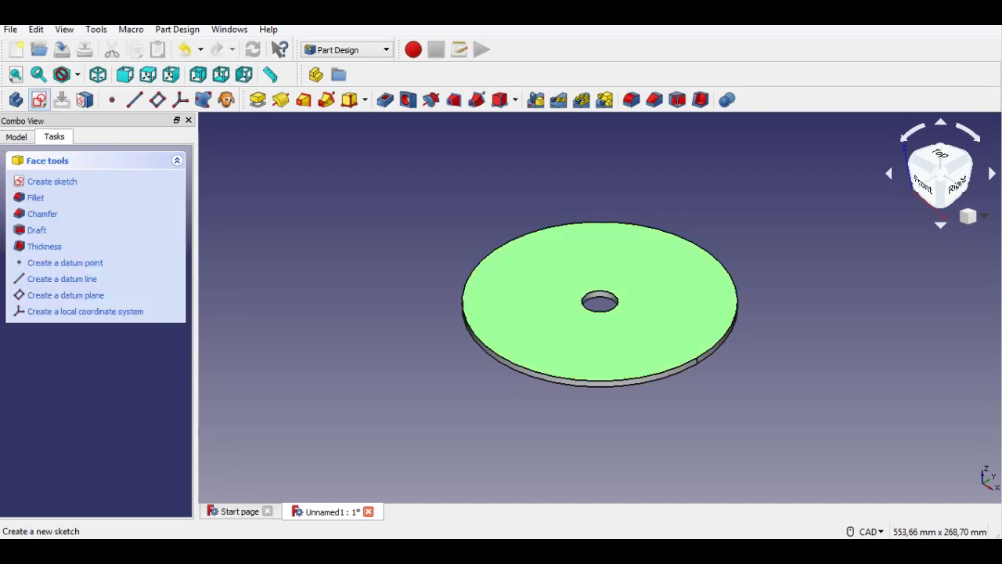
click(39, 99)
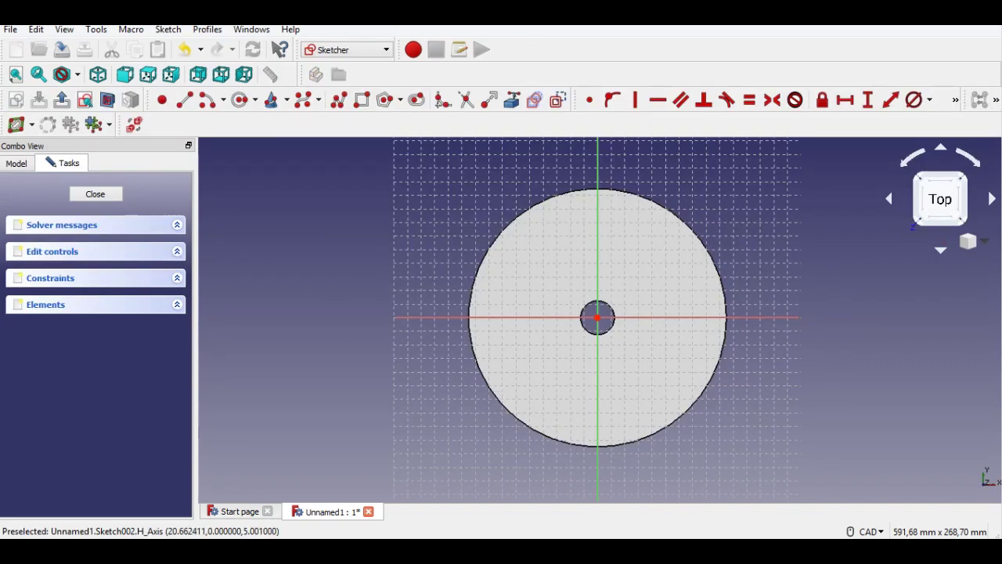
scroll(631, 301, up, 2)
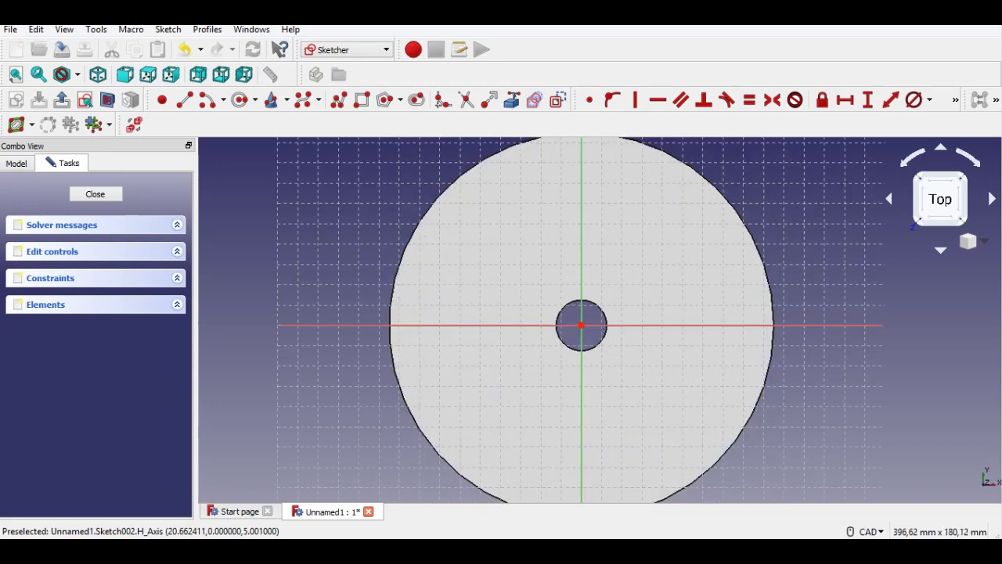
click(240, 99)
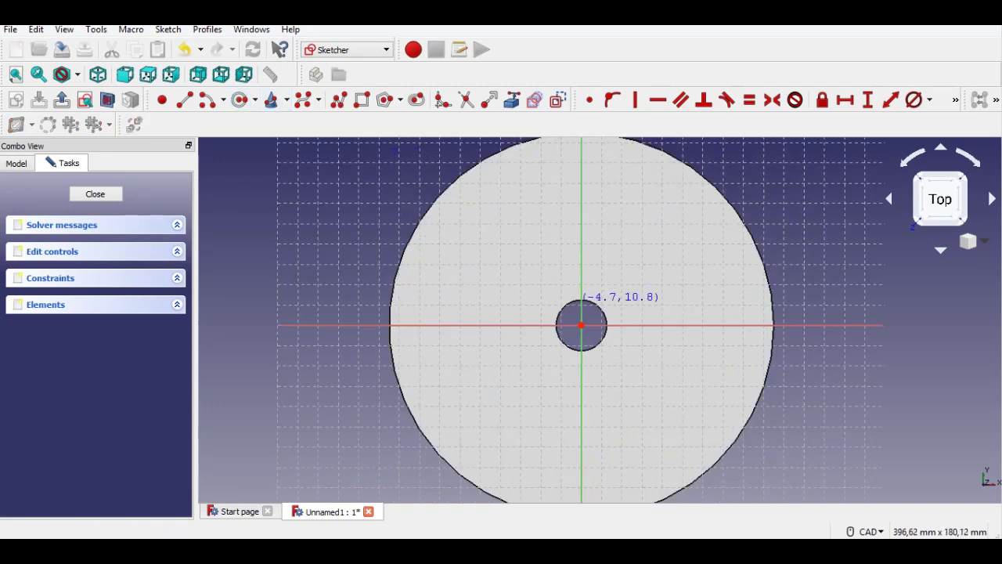
click(581, 325)
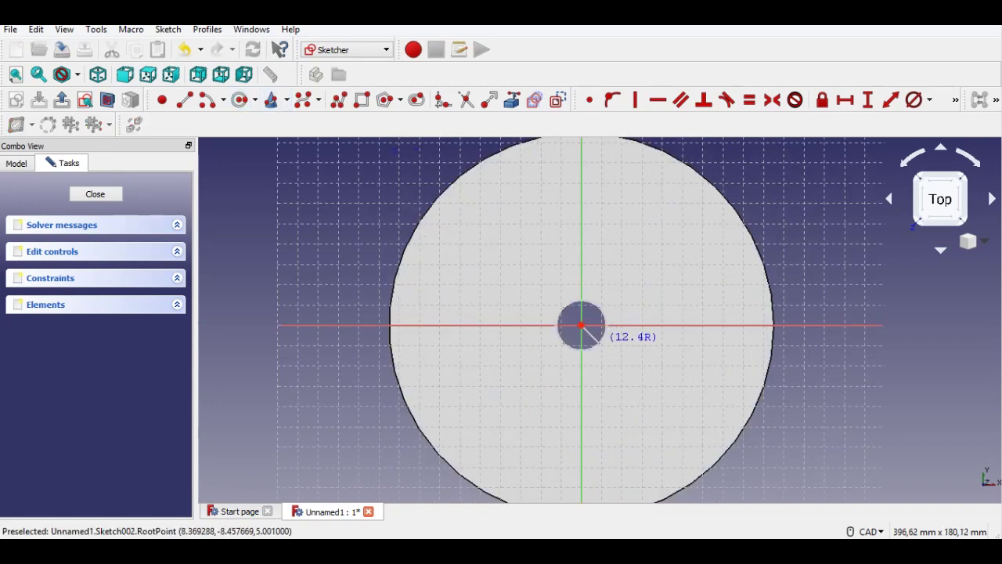
click(600, 342)
click(581, 325)
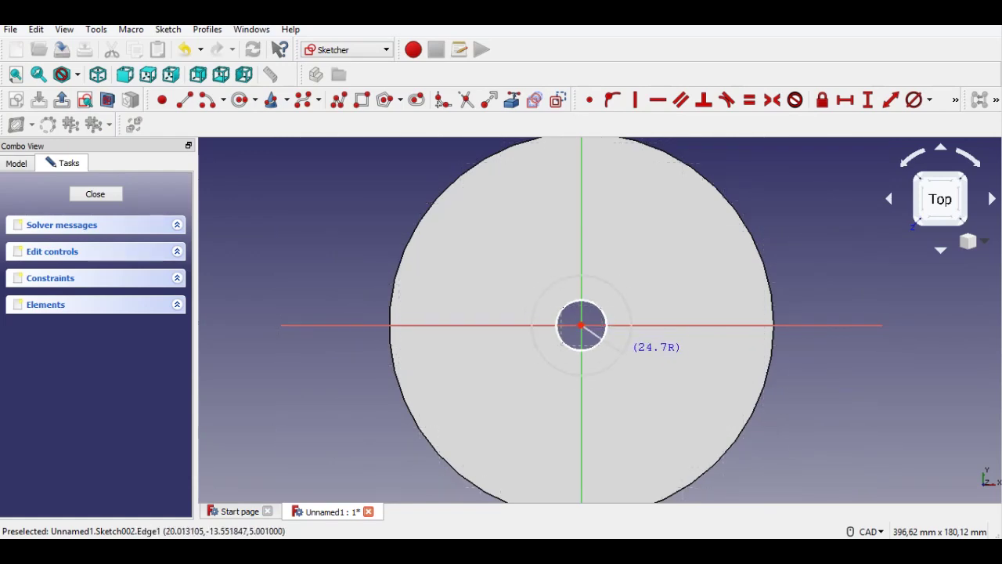
click(642, 354)
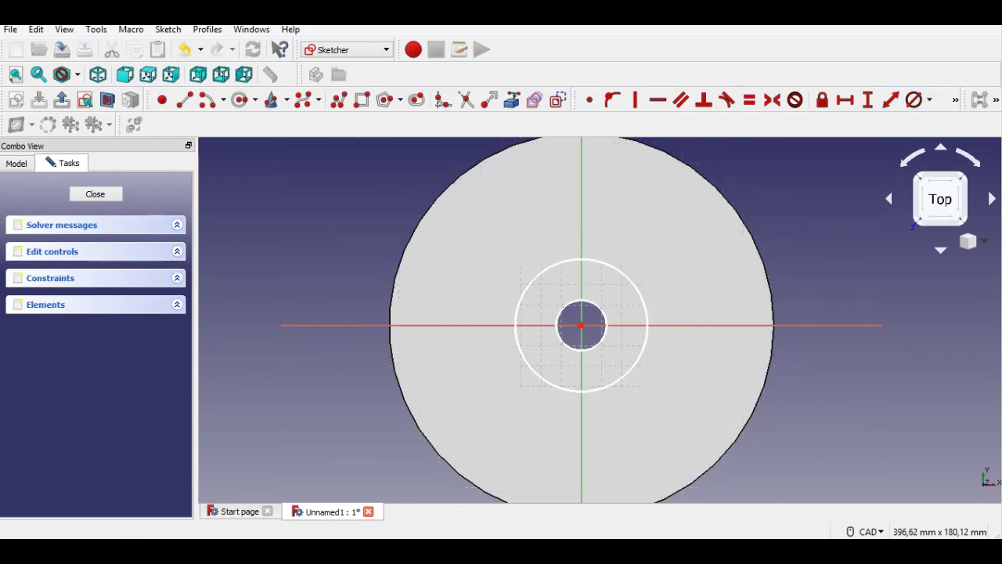
Step: Constrain the inner circle's diameter to 25 mm and the outer circle's diameter to 50 mm
click(602, 313)
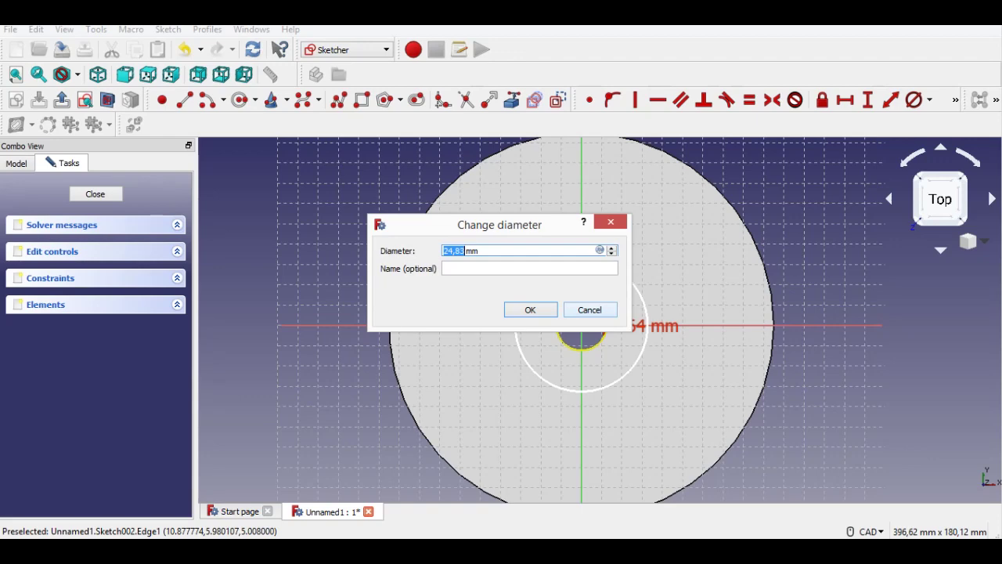
text(25)
key(Return)
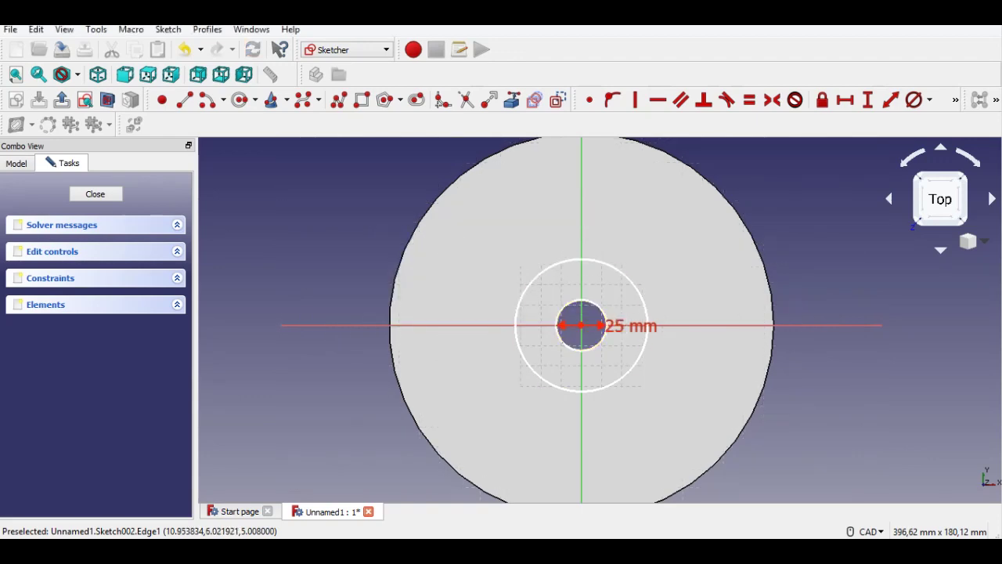
click(642, 325)
text(50)
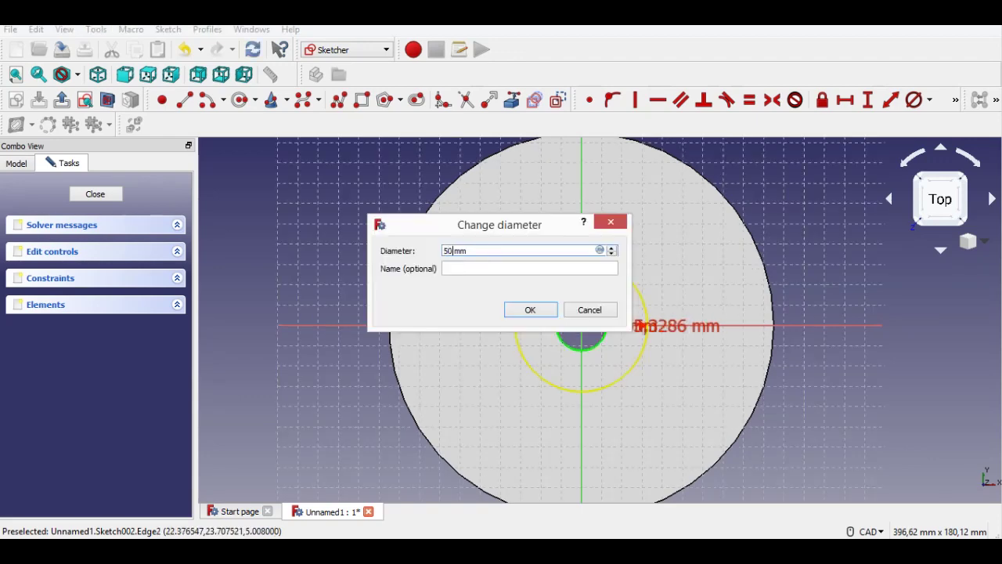
key(Return)
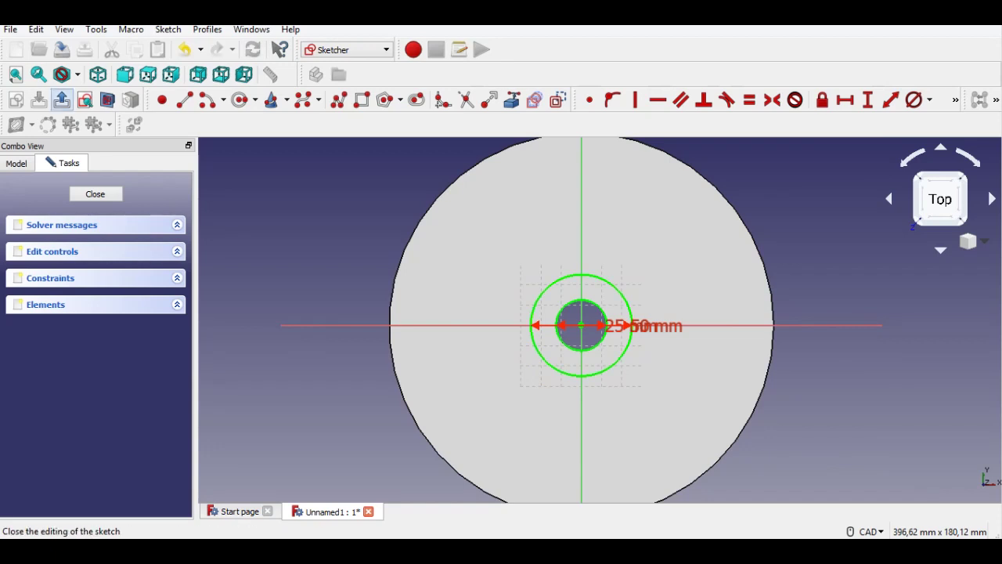
Step: Close the sketch and pad the ring around the centre hole to a length of 3 mm
click(61, 99)
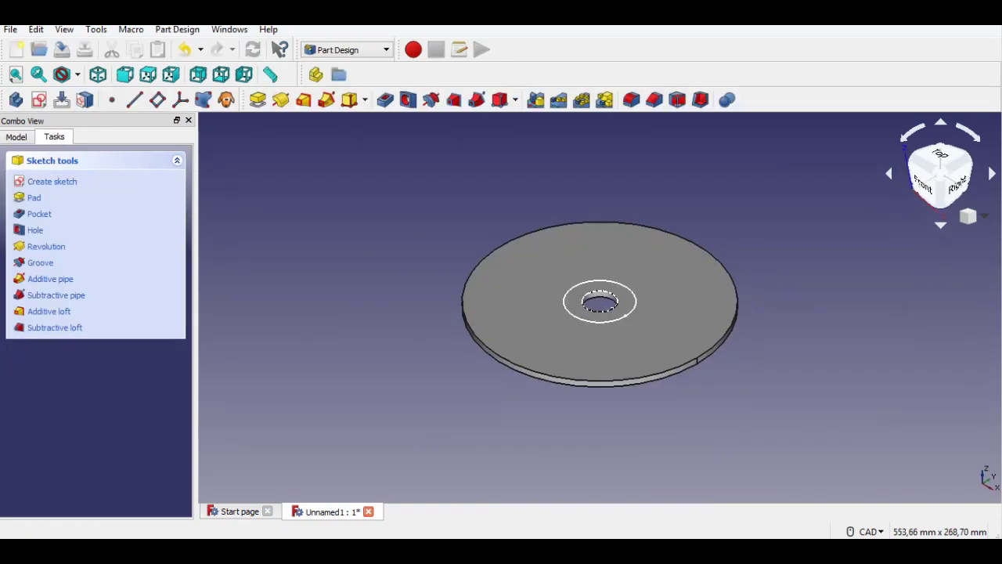
click(258, 99)
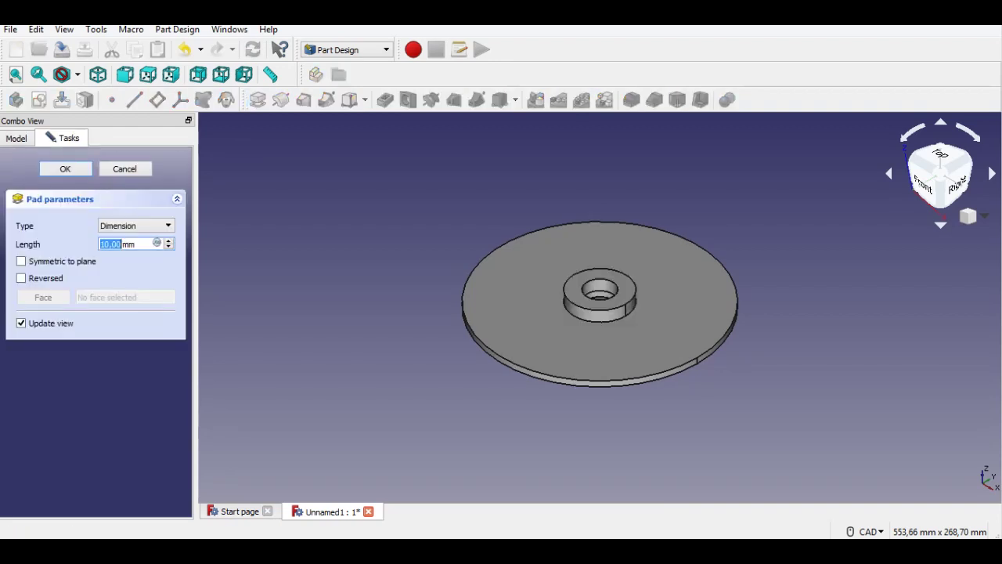
text(3)
click(65, 168)
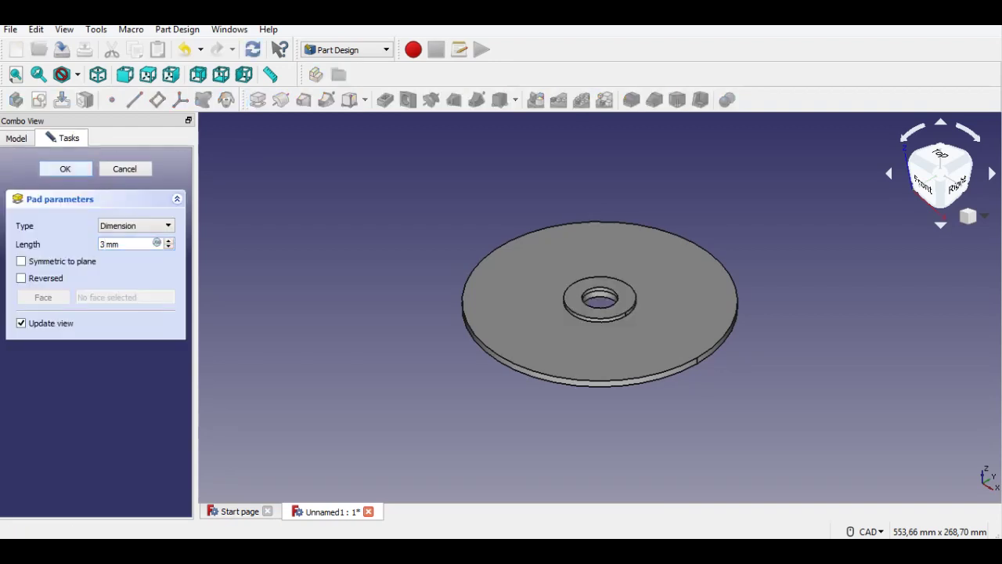
Step: Start a sketch on the disc's flat underside face
scroll(565, 305, down, 1)
scroll(565, 305, up, 3)
middle_drag(597, 311, 556, 320)
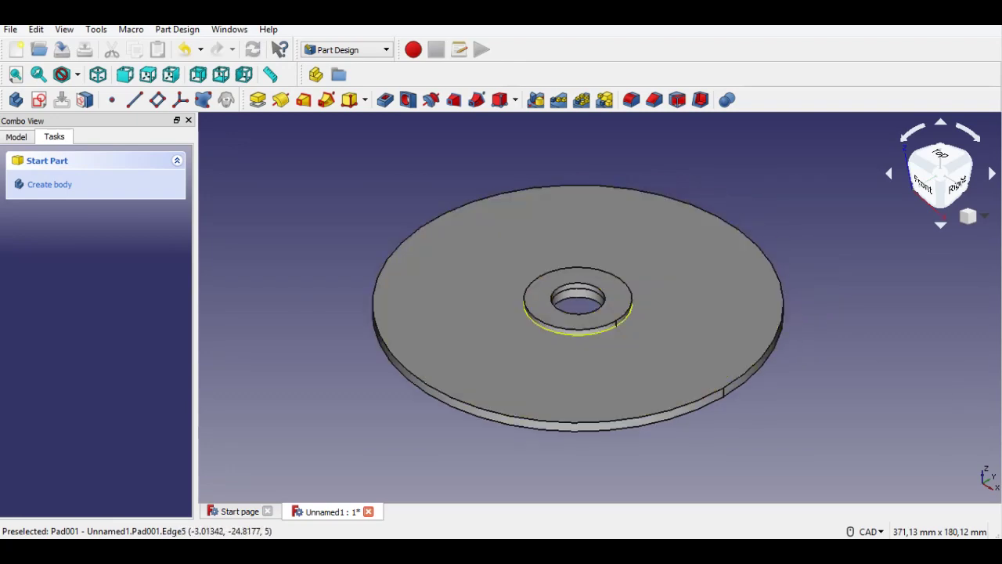
middle_drag(467, 420, 483, 365)
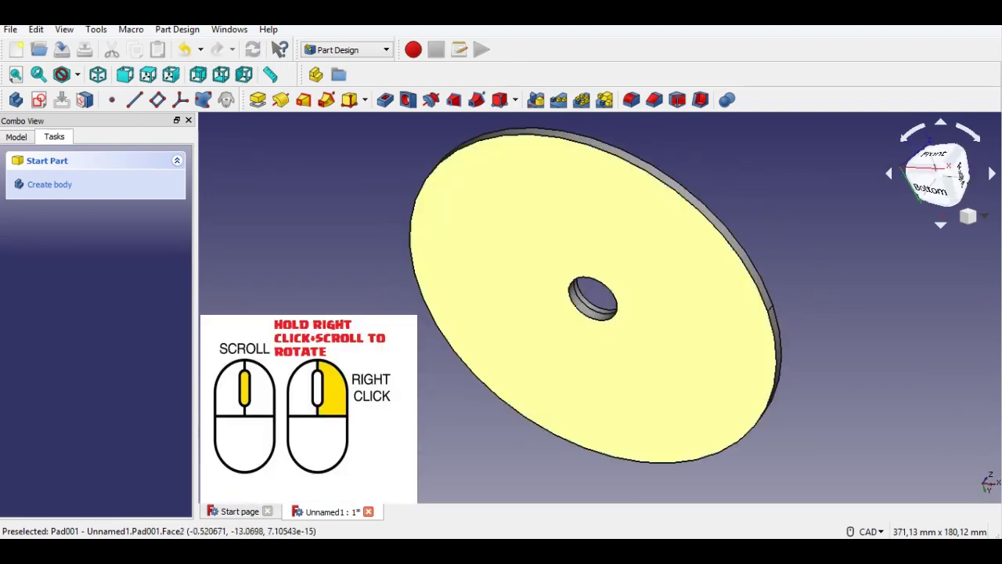
click(689, 235)
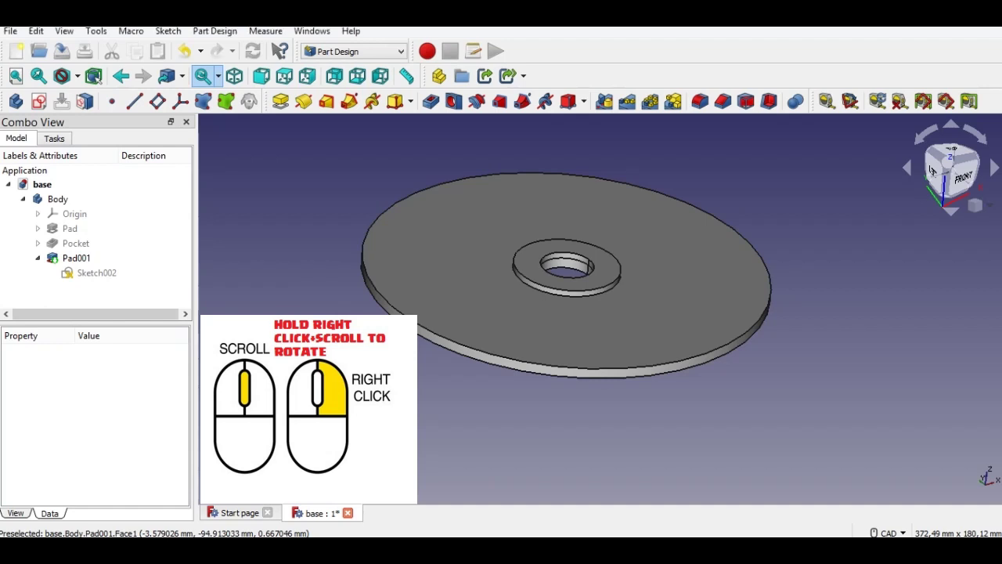
middle_drag(653, 372, 660, 239)
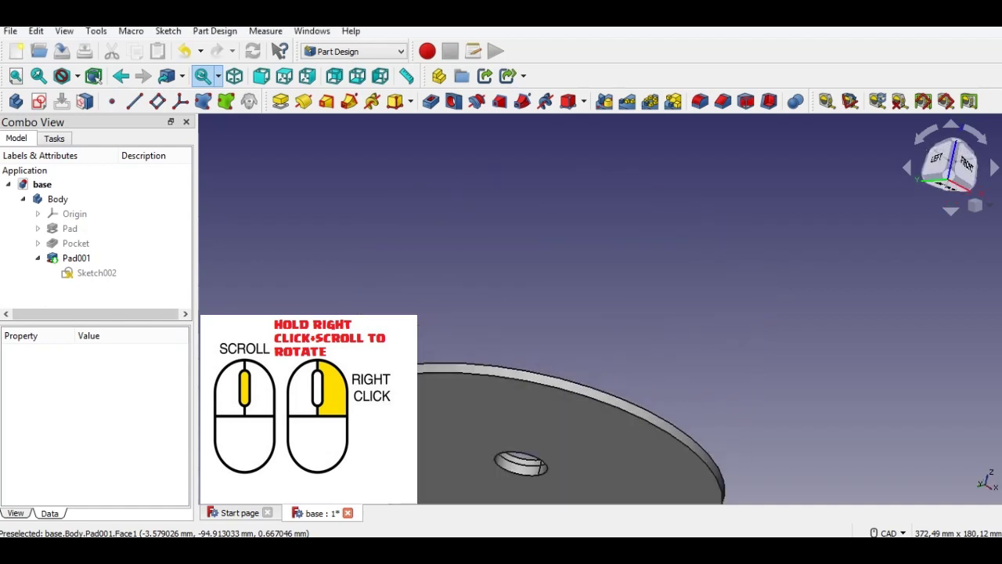
middle_drag(537, 417, 644, 213)
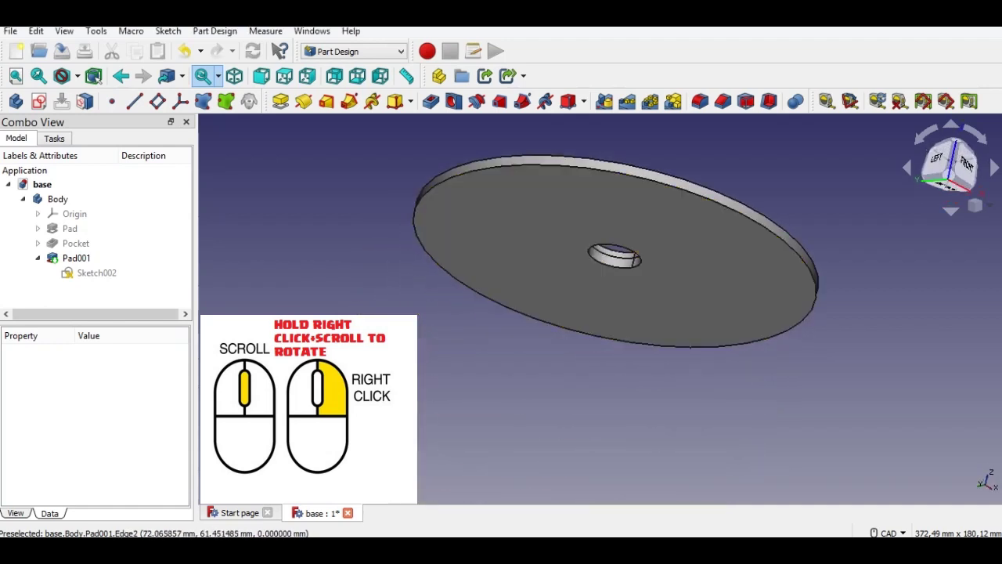
click(533, 231)
click(39, 101)
click(40, 101)
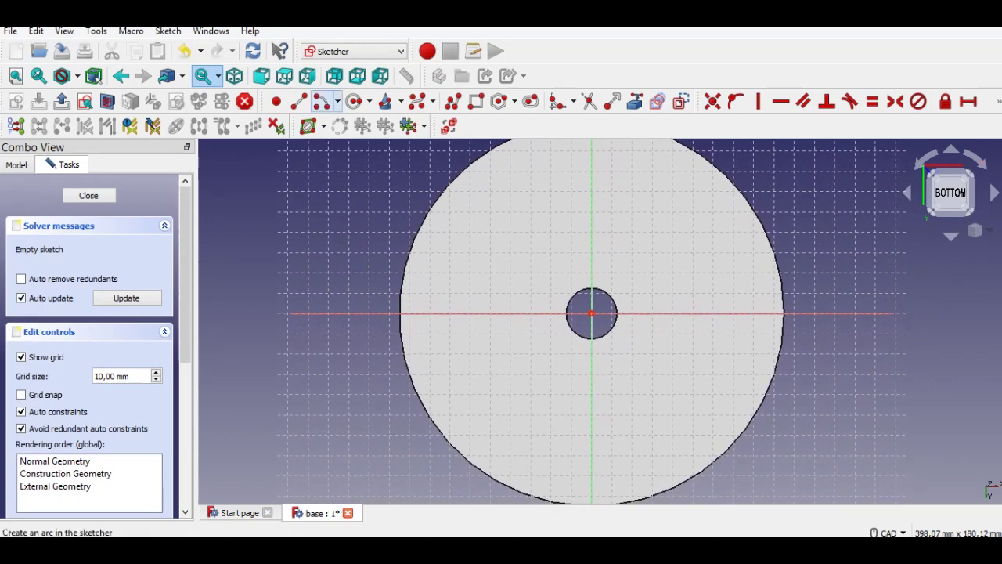
Step: Draw two circles centred on the origin with radii of about 35 mm and 71 mm
click(355, 101)
click(591, 314)
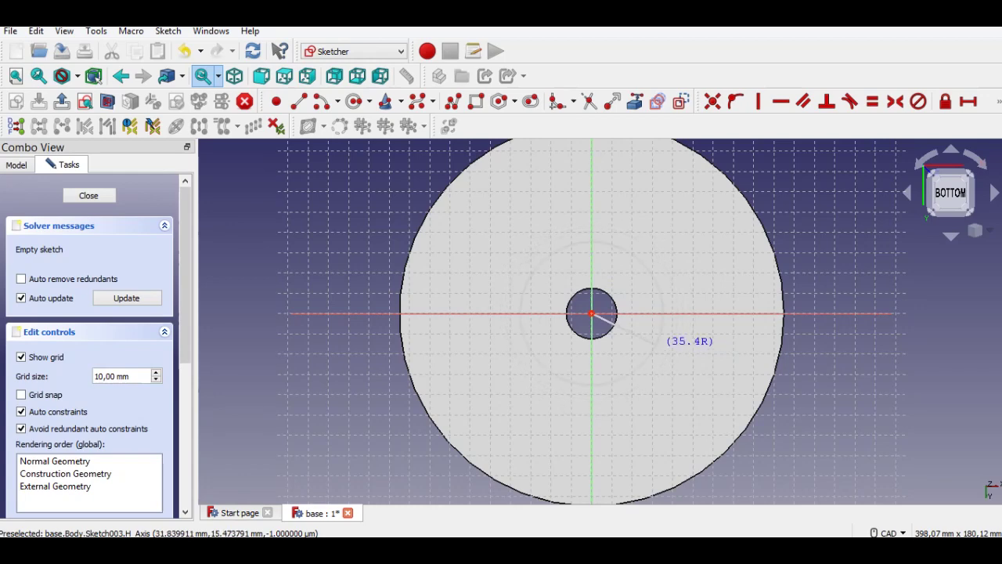
click(661, 333)
click(591, 314)
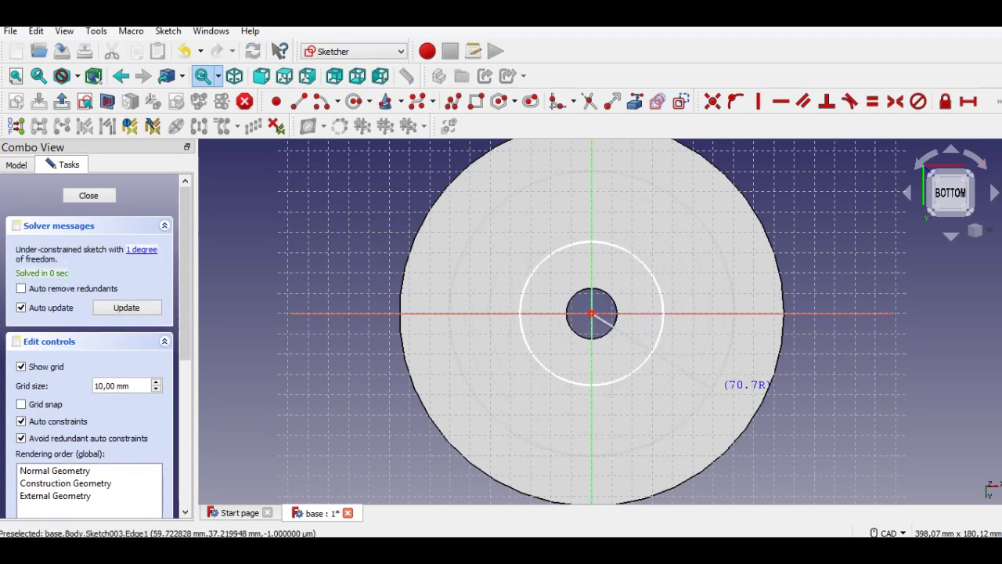
click(719, 379)
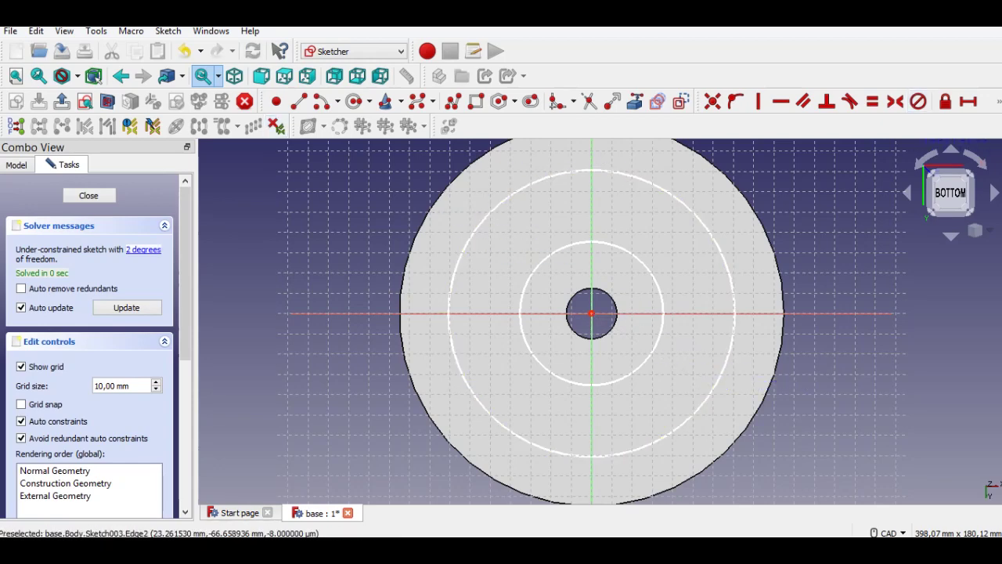
Step: Constrain the smaller circle's diameter to 150 mm and the larger one's to 155 mm, and move their dimension labels apart
click(998, 102)
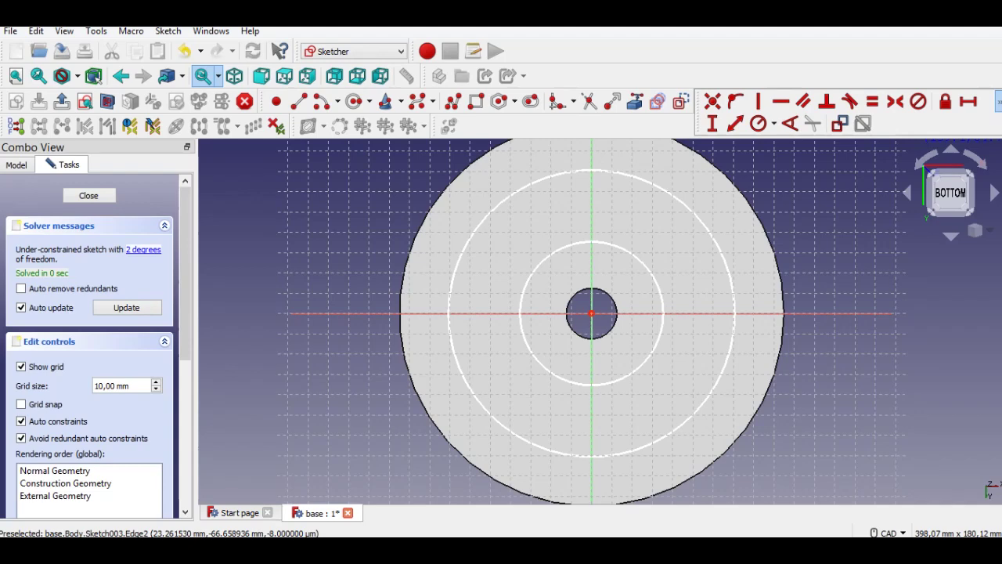
click(773, 123)
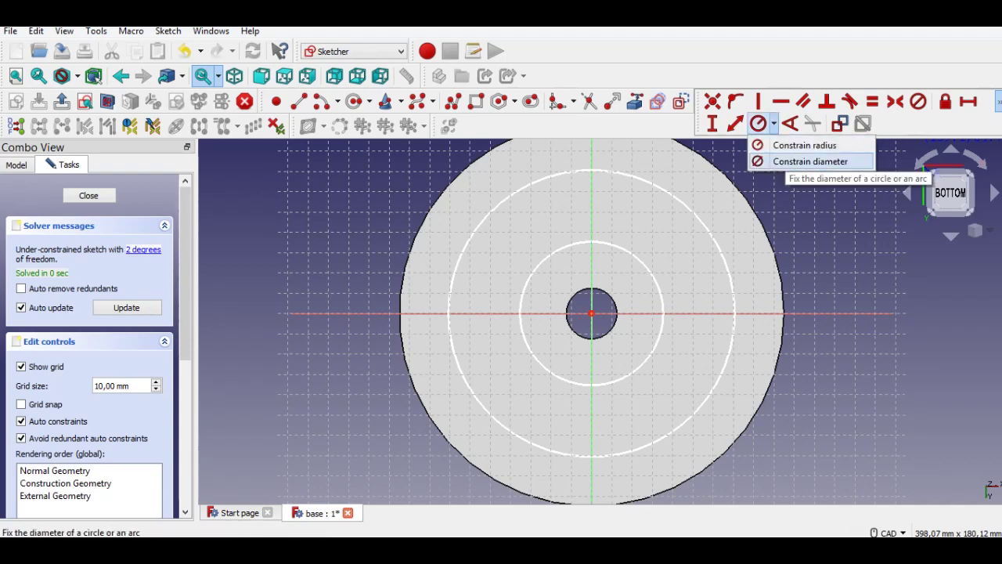
click(795, 161)
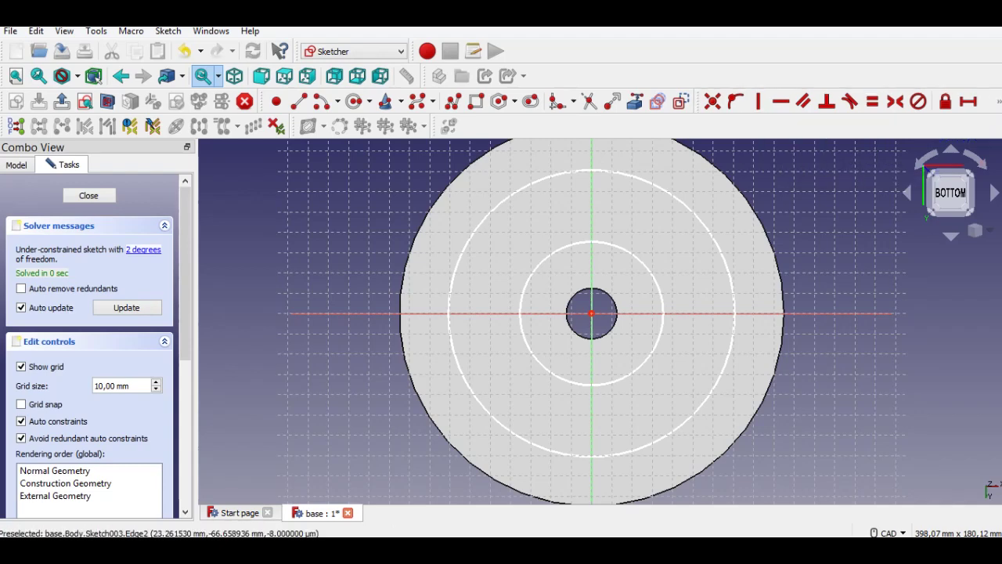
click(657, 314)
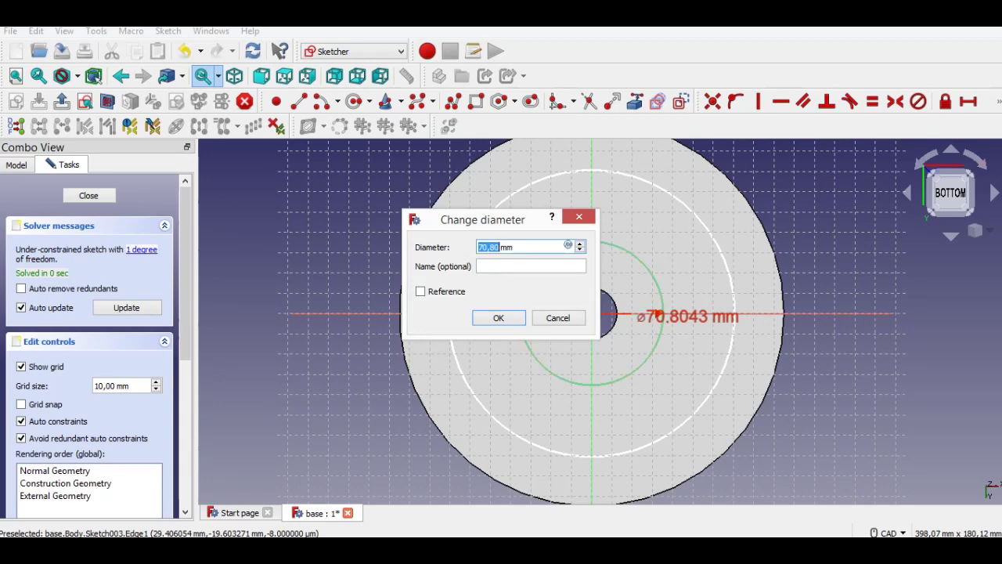
text(150)
key(Return)
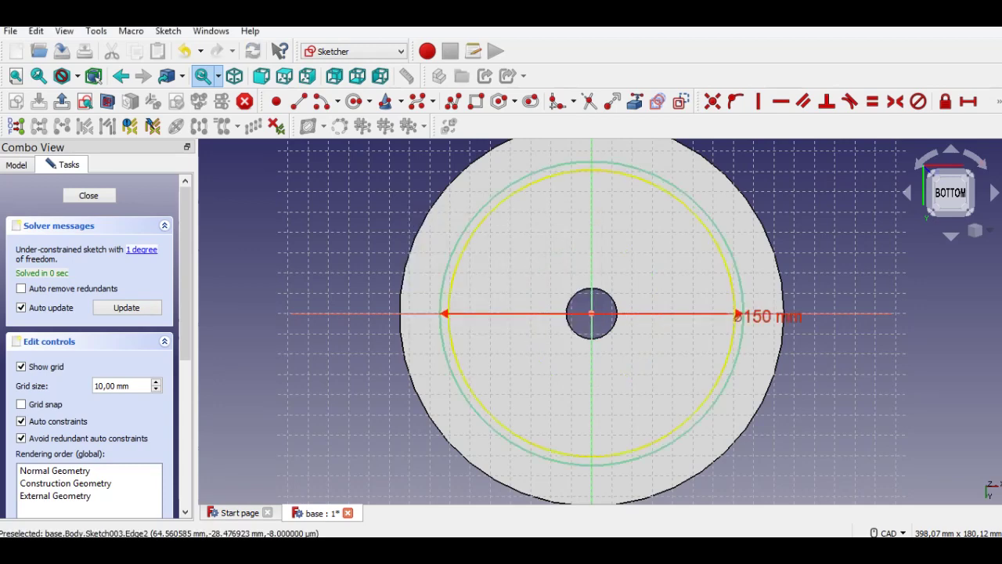
click(736, 314)
text(155)
key(Return)
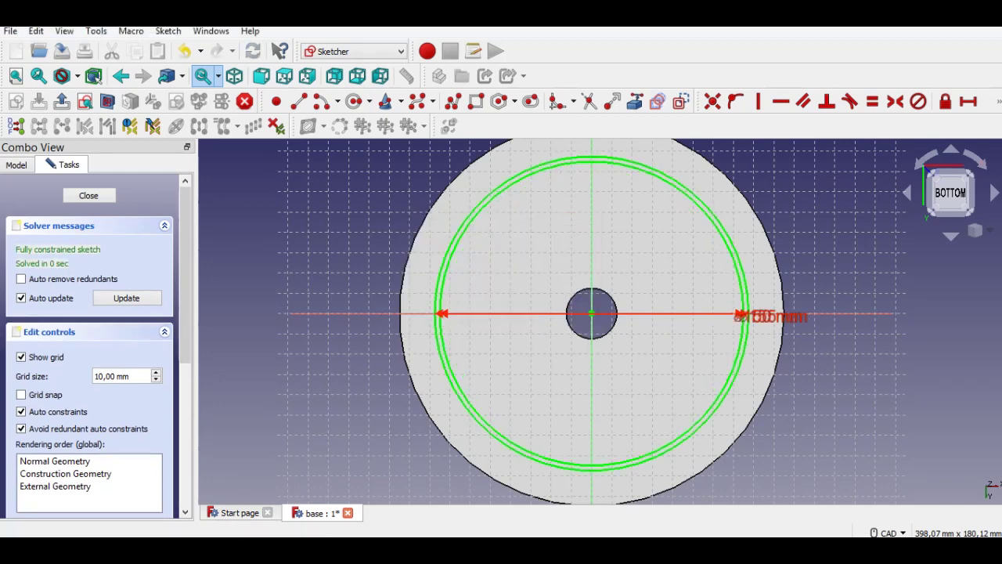
drag(759, 315, 773, 195)
drag(775, 315, 799, 276)
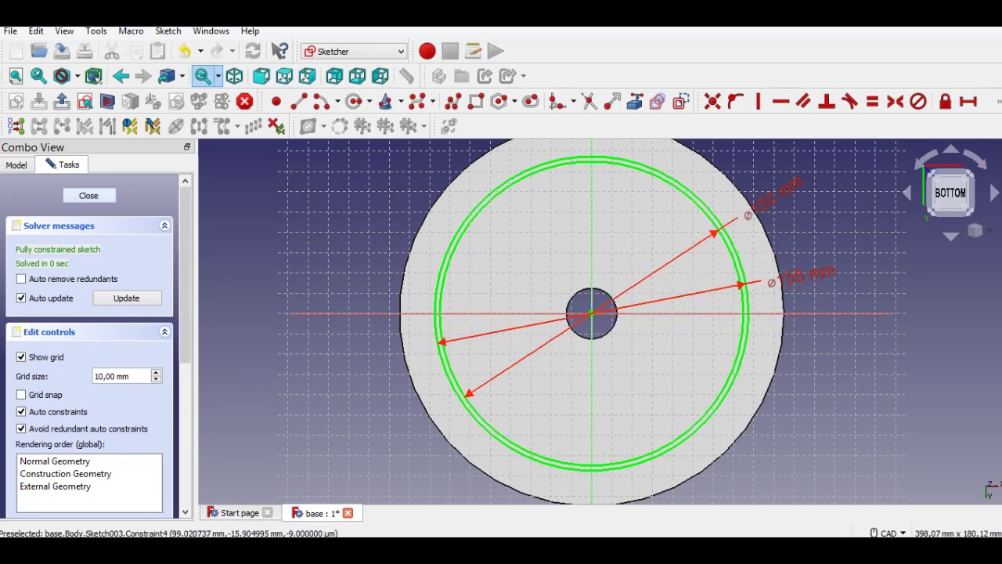
Step: Close the sketch and pad the thin ring on the disc's underside to a length of 10 mm
key(Escape)
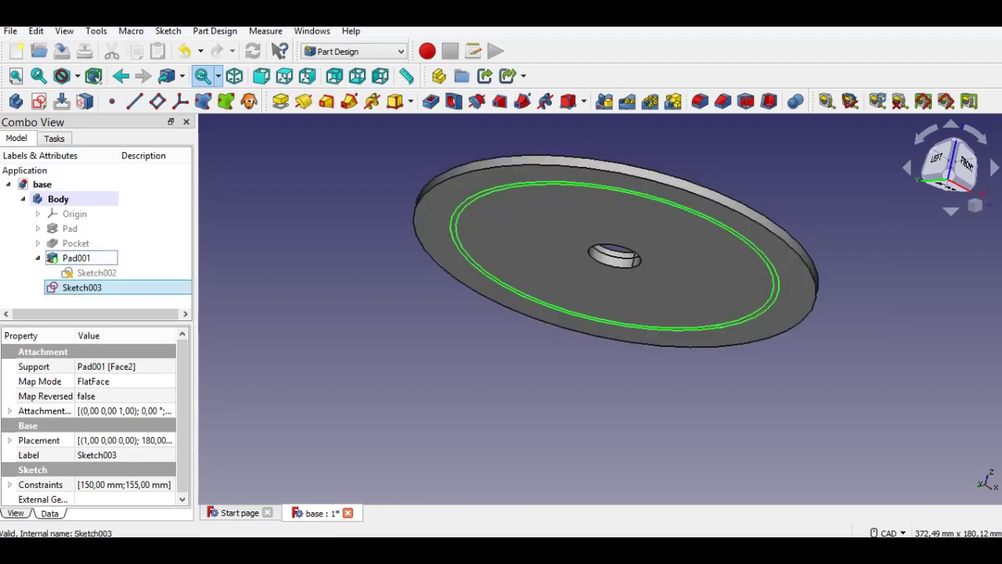
click(280, 101)
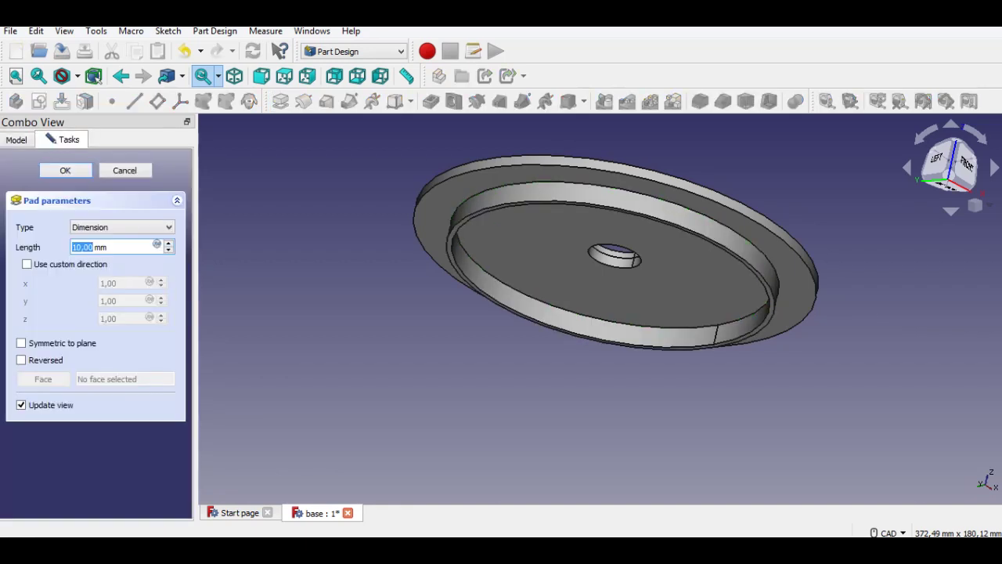
click(65, 170)
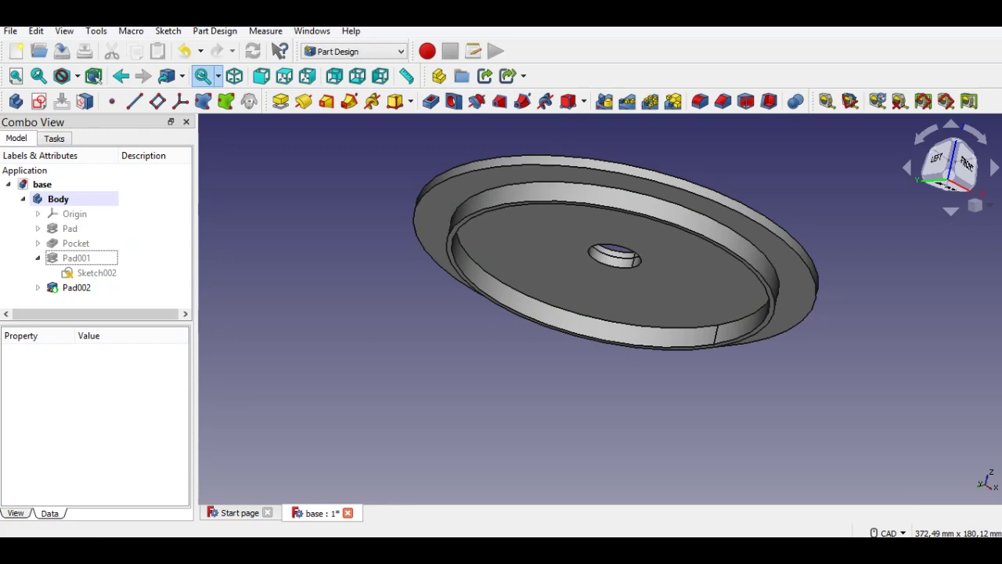
Step: Chamfer the disc's upper outer edge and the hub's upper outer edge with an equal distance of 1 mm
click(969, 161)
middle_drag(470, 156, 513, 366)
middle_drag(540, 262, 561, 297)
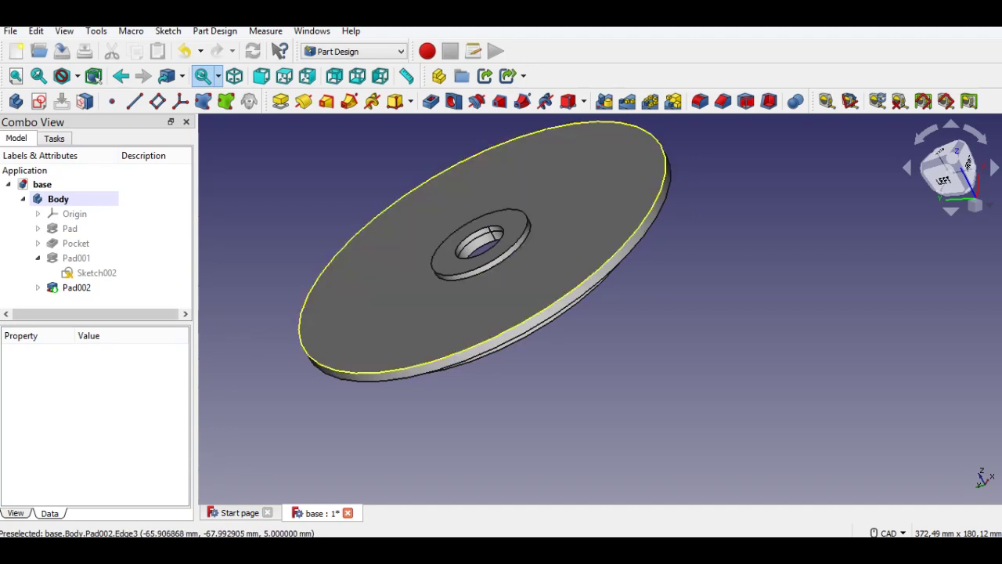
click(518, 325)
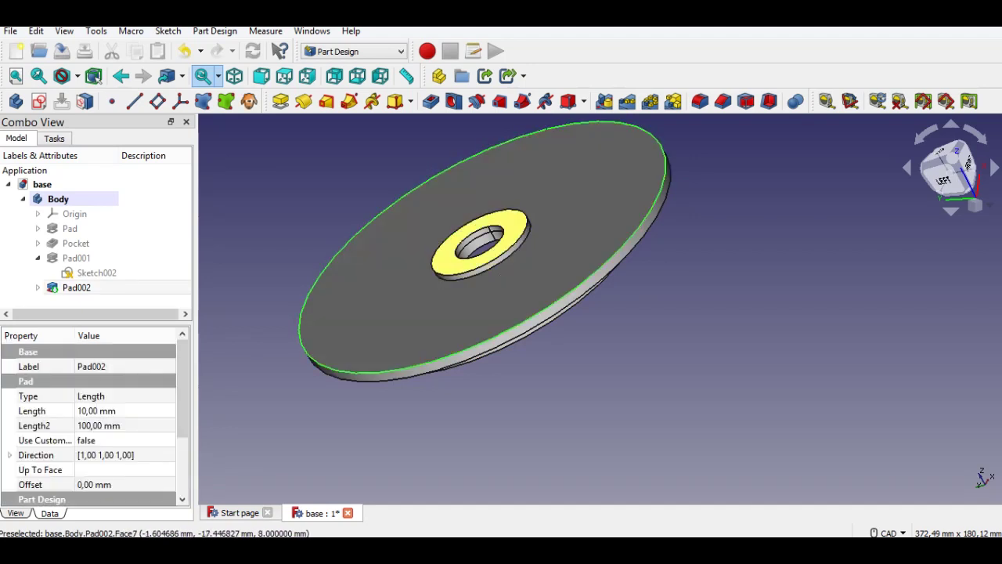
ctrl+click(438, 270)
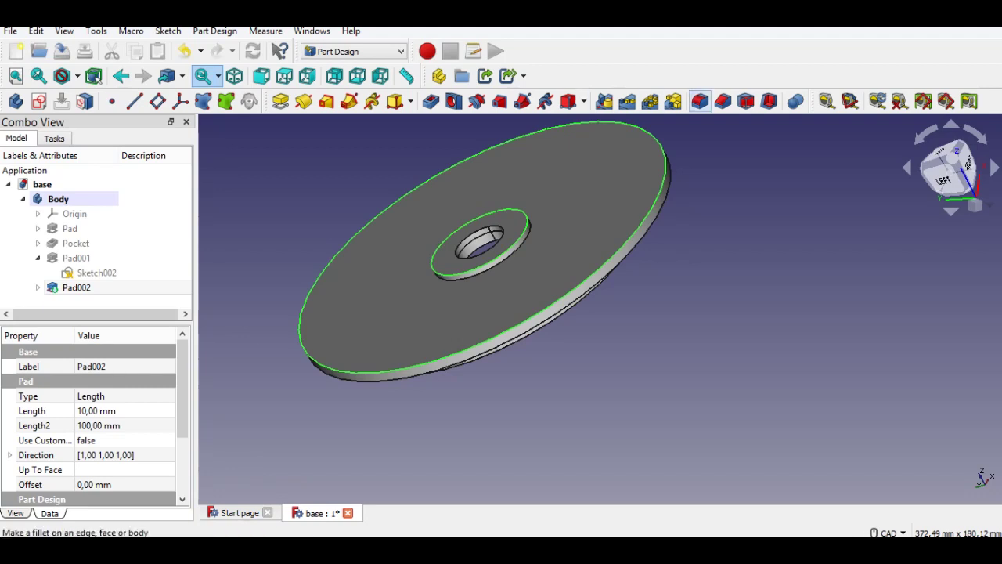
click(723, 101)
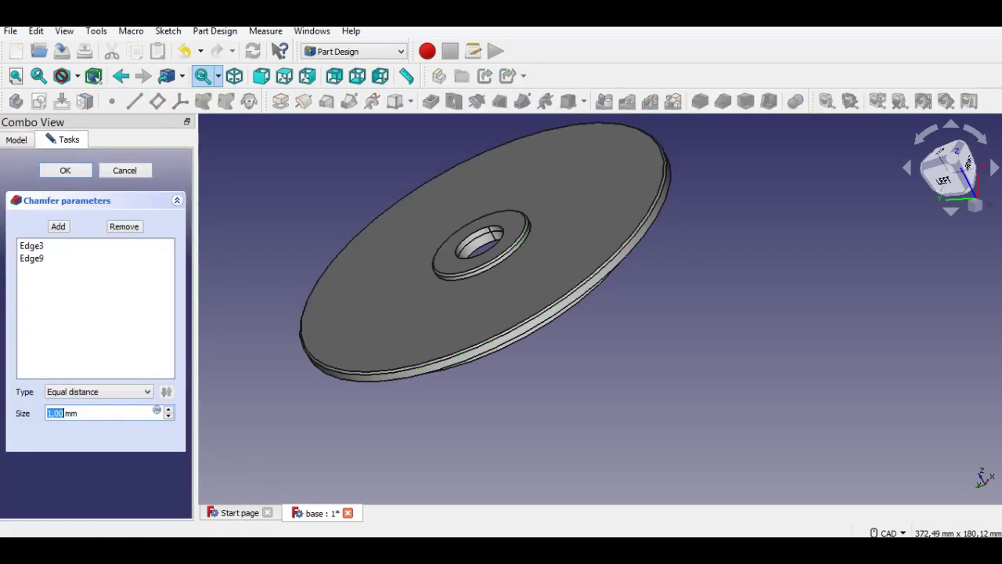
click(65, 170)
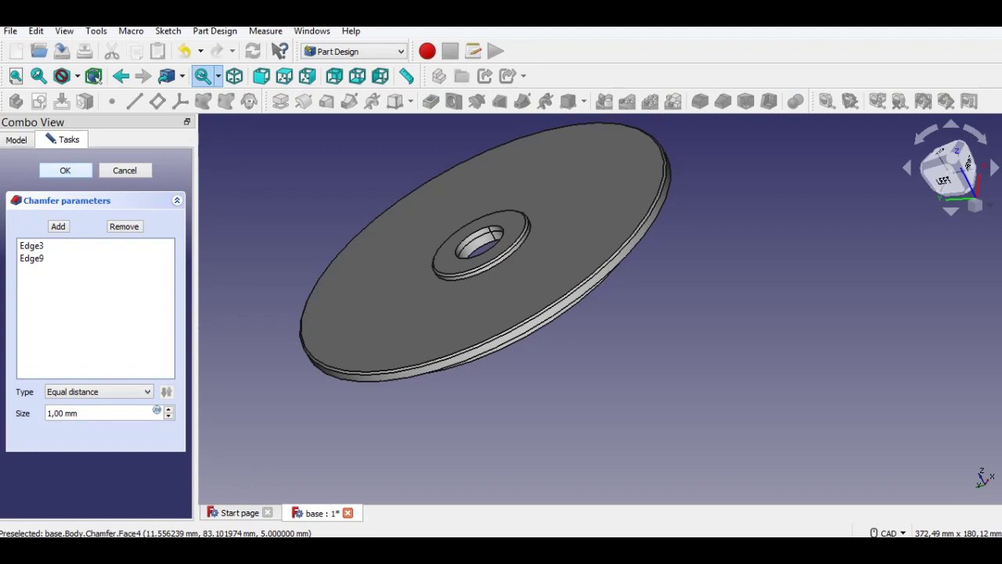
Step: Save the document of the chamfered base disc
middle_drag(501, 305, 523, 351)
click(975, 205)
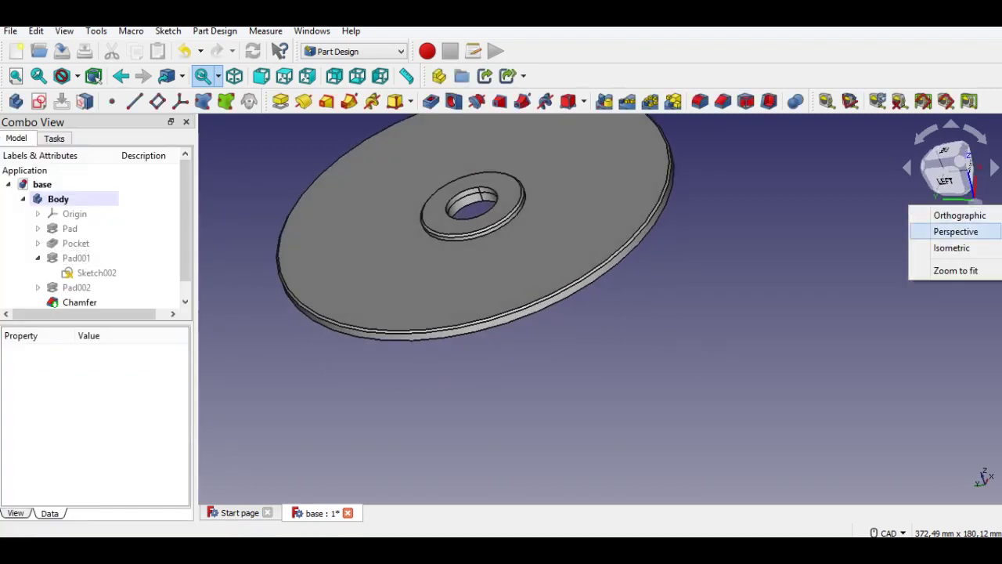
click(935, 246)
middle_drag(674, 350, 451, 340)
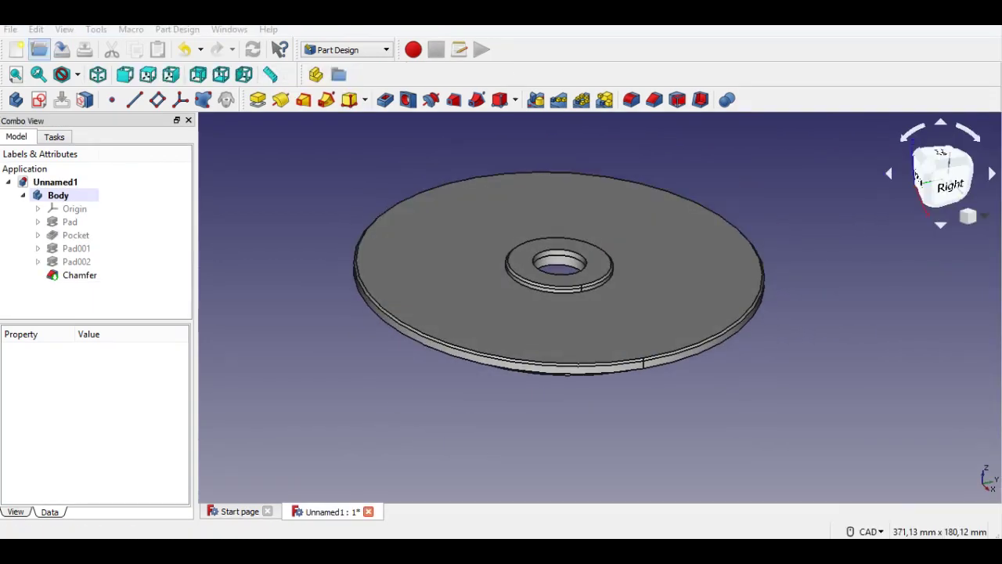
click(10, 29)
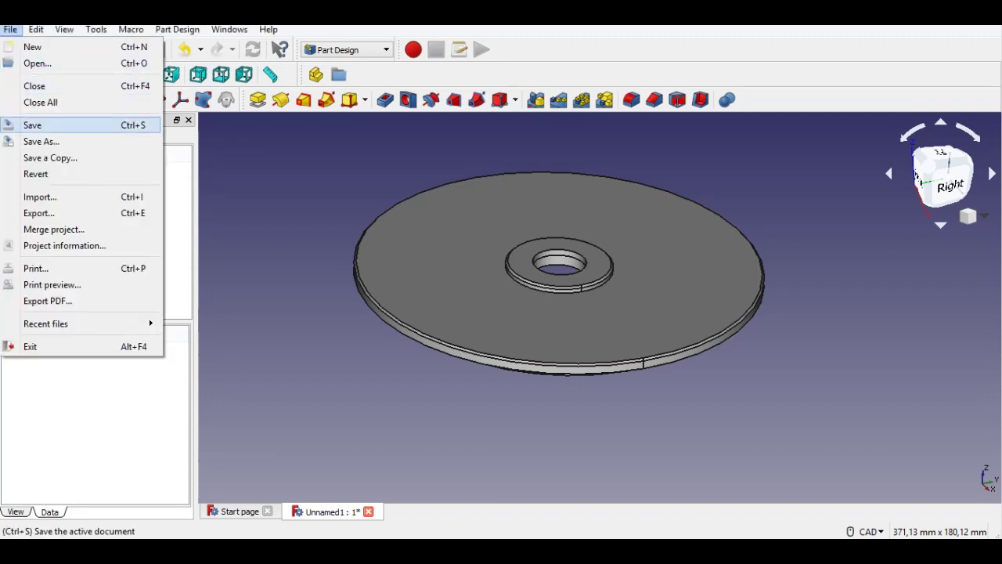